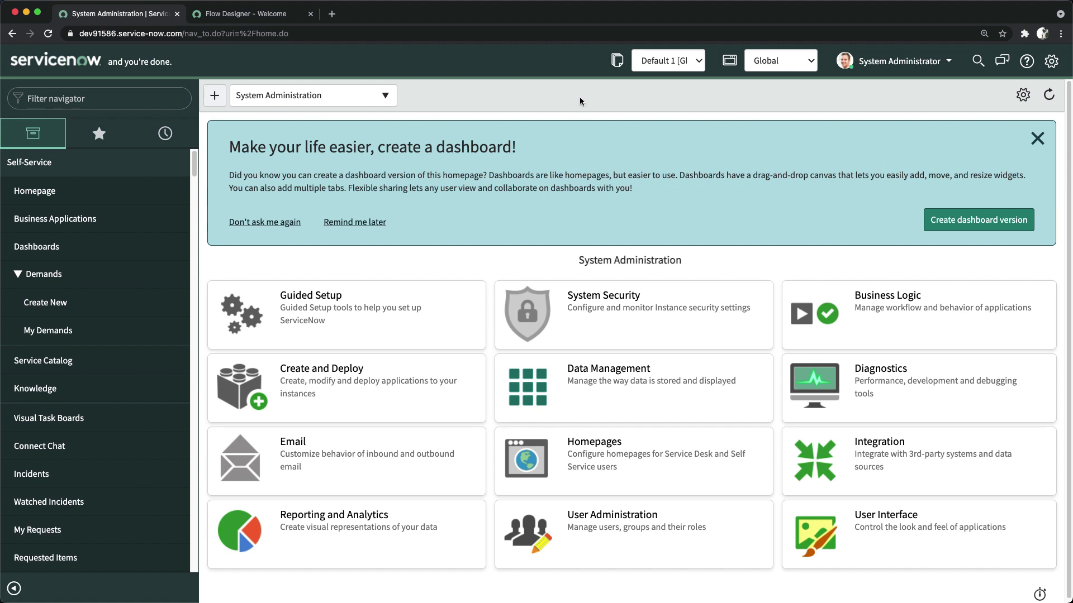
Start creating a new flow from the Flow Designer list
click(252, 16)
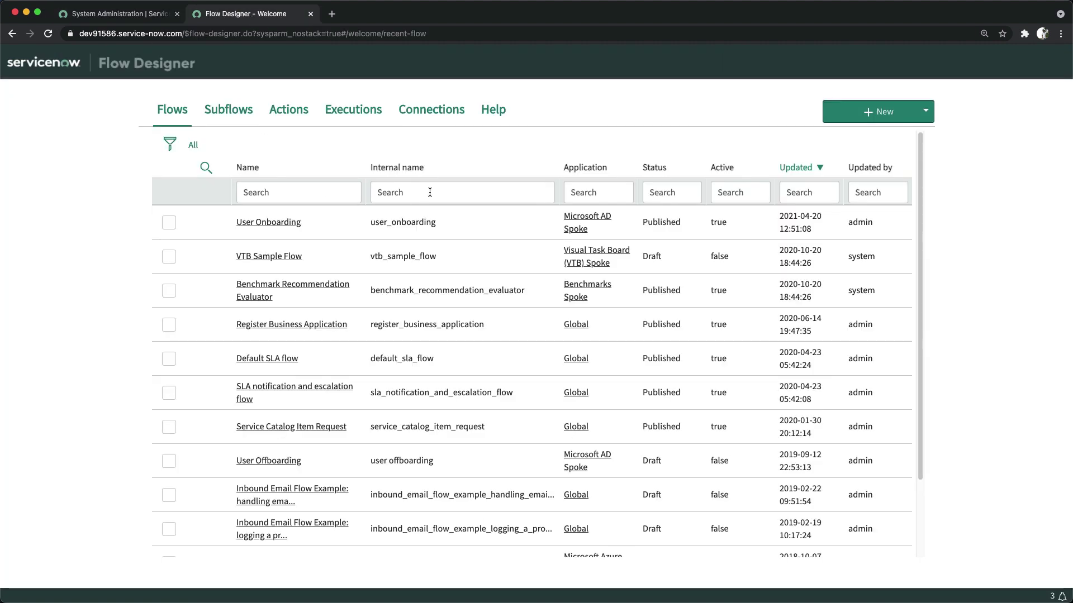
click(881, 118)
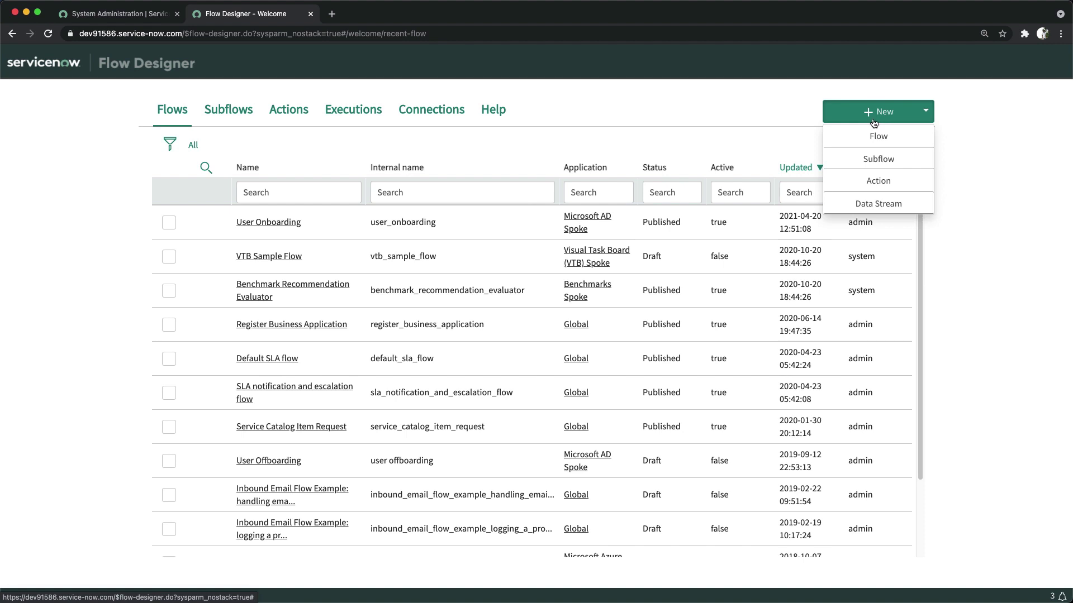
click(877, 137)
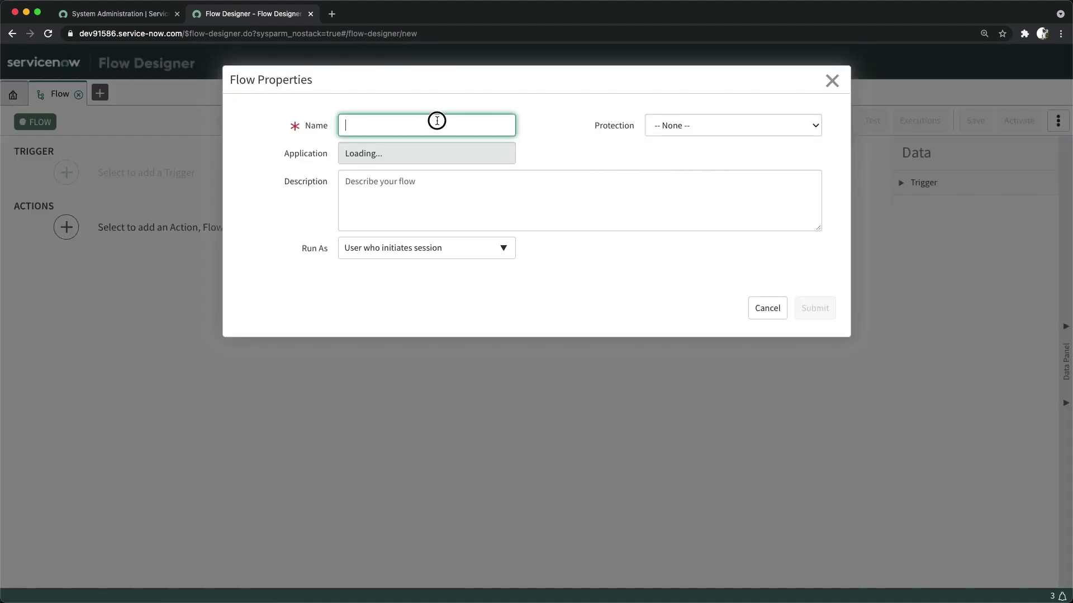
Name the flow Demo.Close.Request.Item and submit it
text(Demo.)
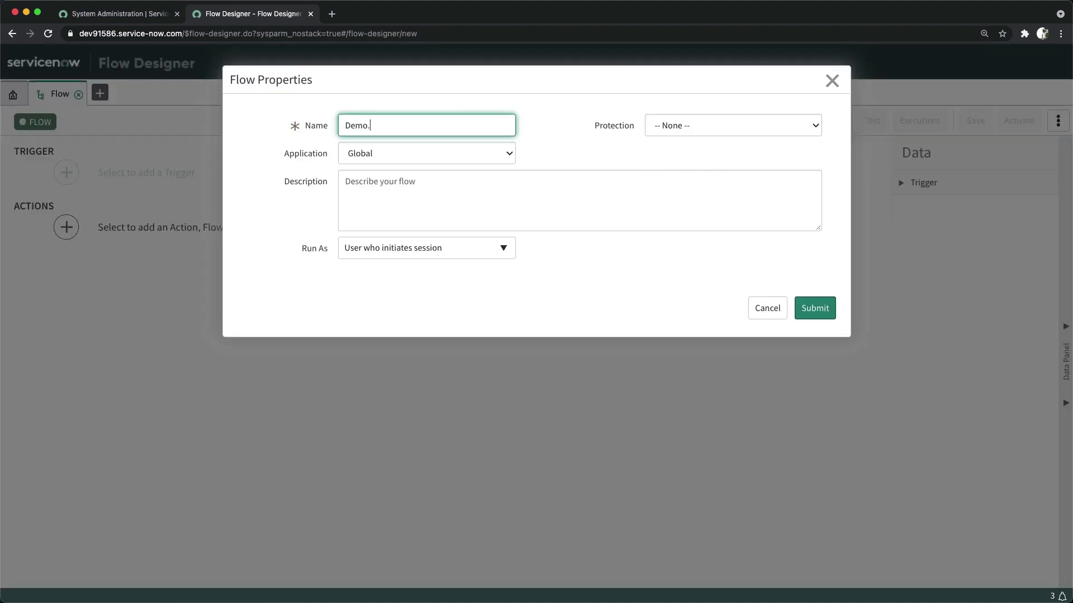
text(Close.RFequest)
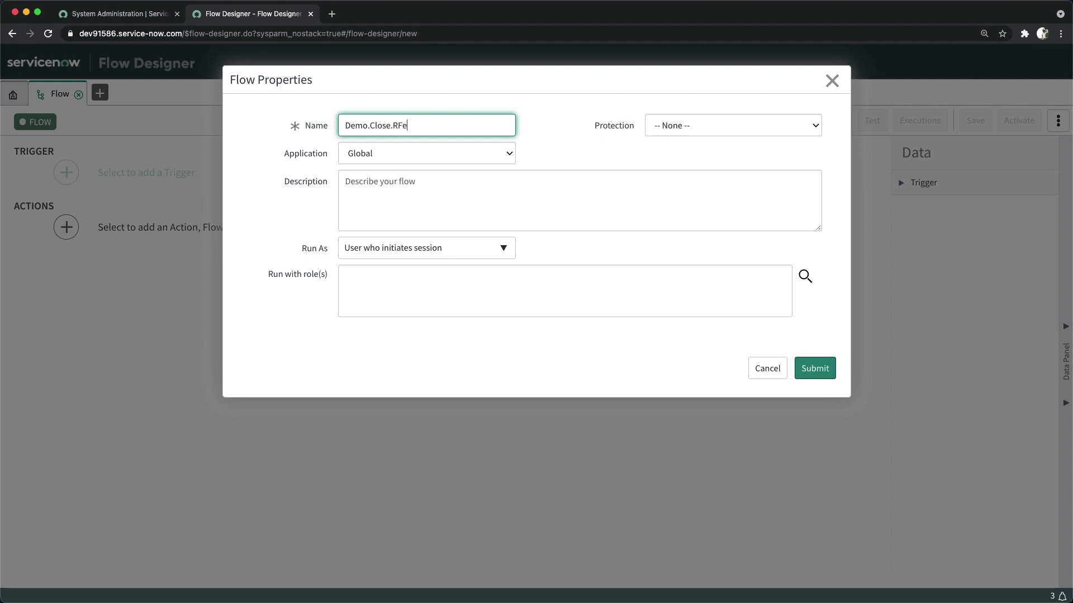
key(BackSpace)
key(BackSpace)
key(BackSpace)
key(BackSpace)
key(BackSpace)
key(BackSpace)
key(BackSpace)
text(equest Item)
key(BackSpace)
key(BackSpace)
key(BackSpace)
text(tem)
click(426, 125)
key(BackSpace)
text(.)
click(826, 368)
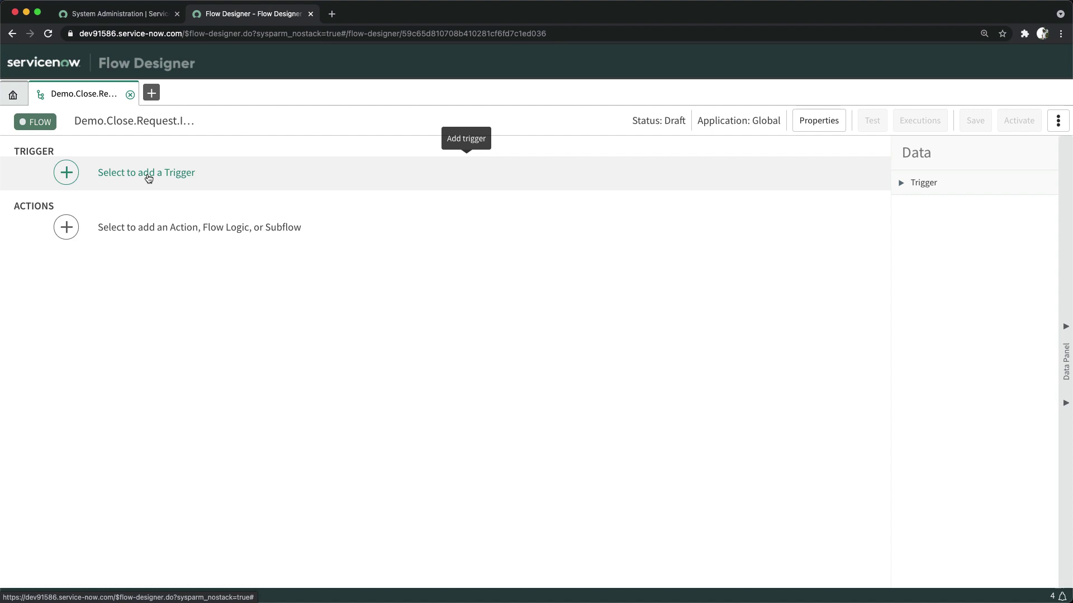
Add a Record Updated trigger on the Catalog Task [sc_task] table
click(151, 178)
click(152, 294)
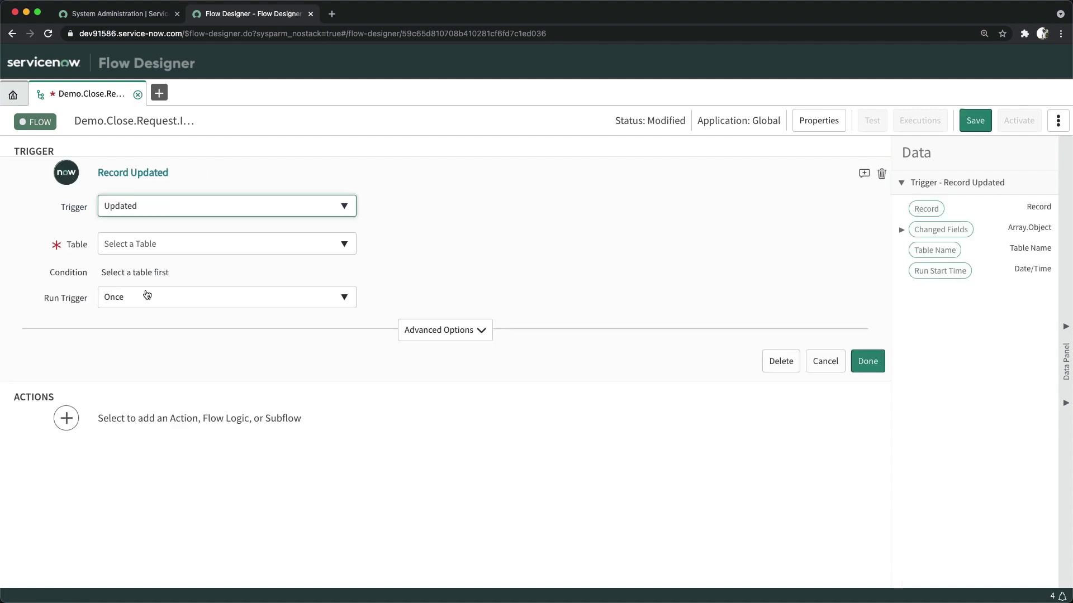
click(287, 249)
text(catalogg)
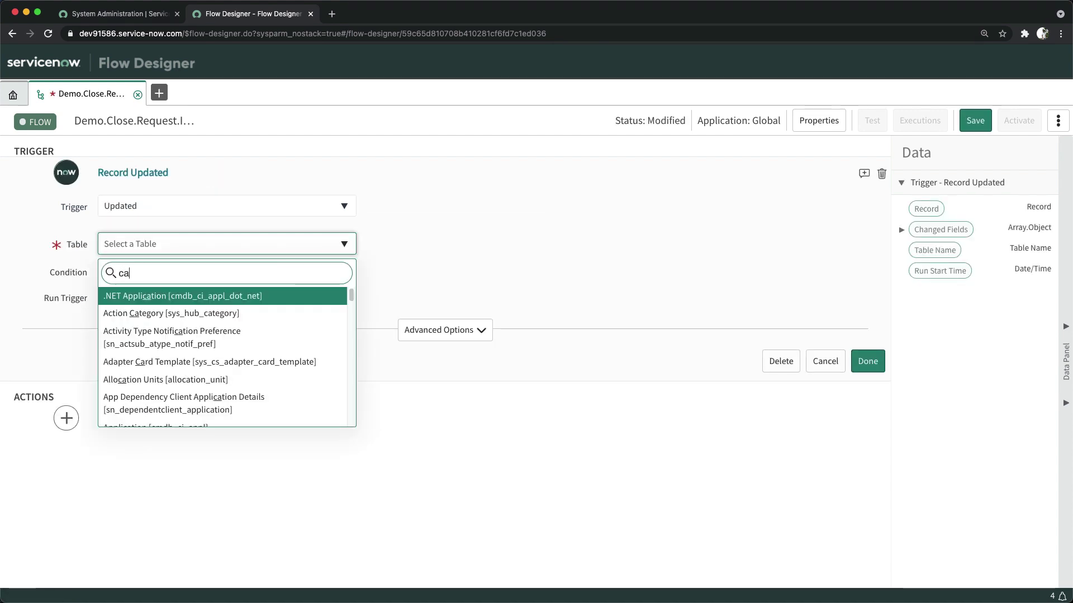
key(BackSpace)
key(BackSpace)
text(g)
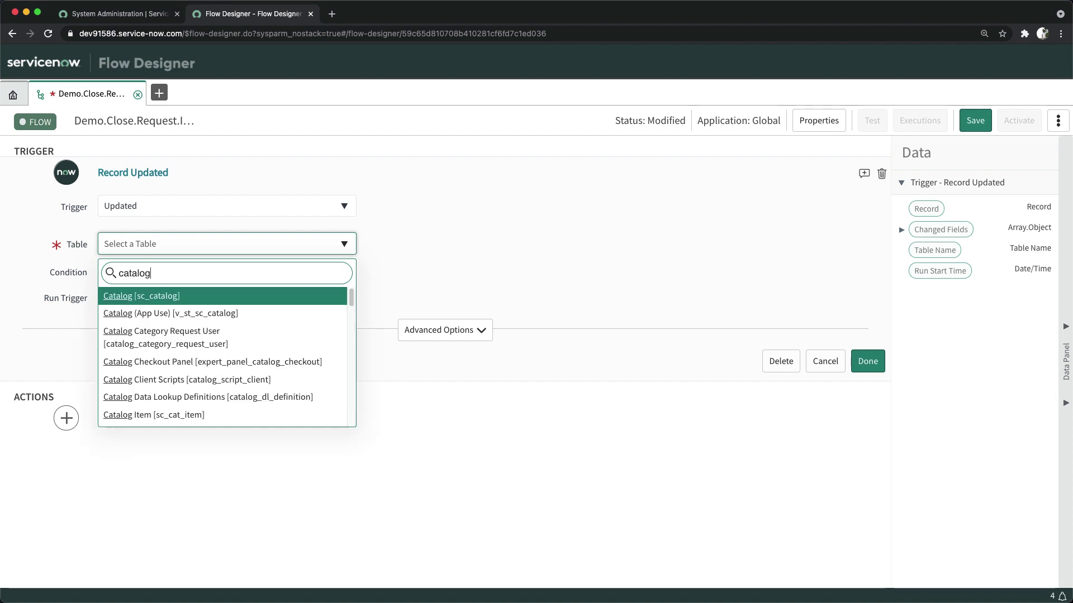
text( t)
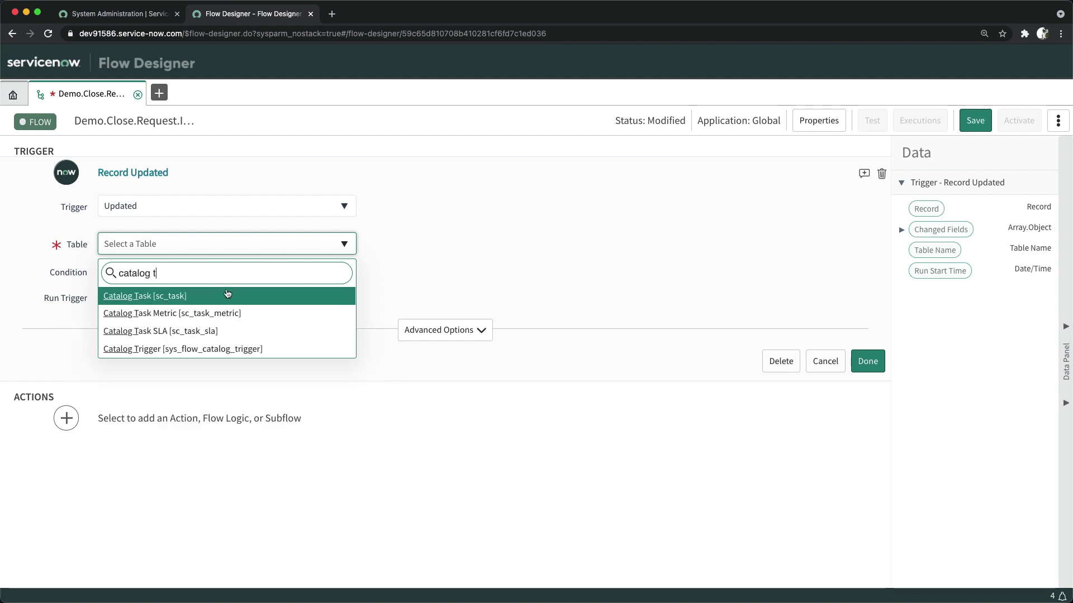
click(222, 293)
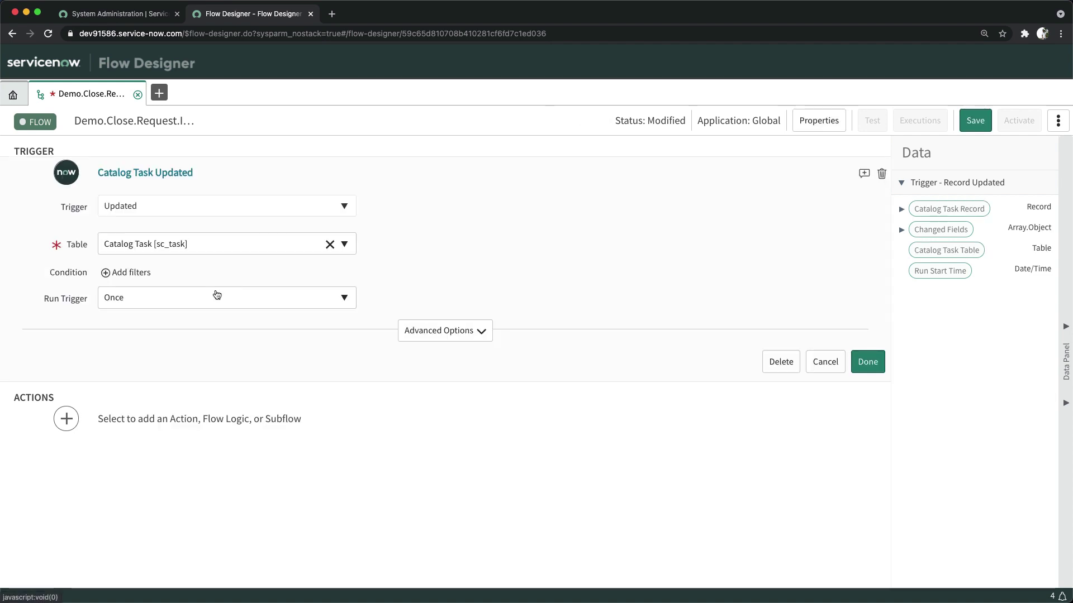
Filter the trigger to State changes to Closed Complete and finish the trigger
click(131, 273)
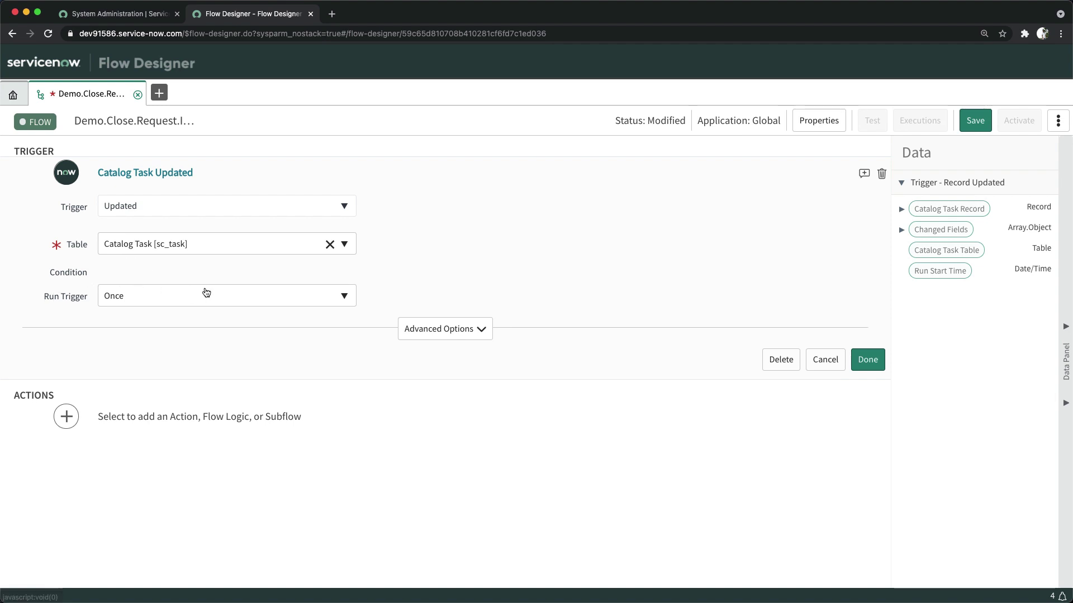
click(206, 293)
text(state)
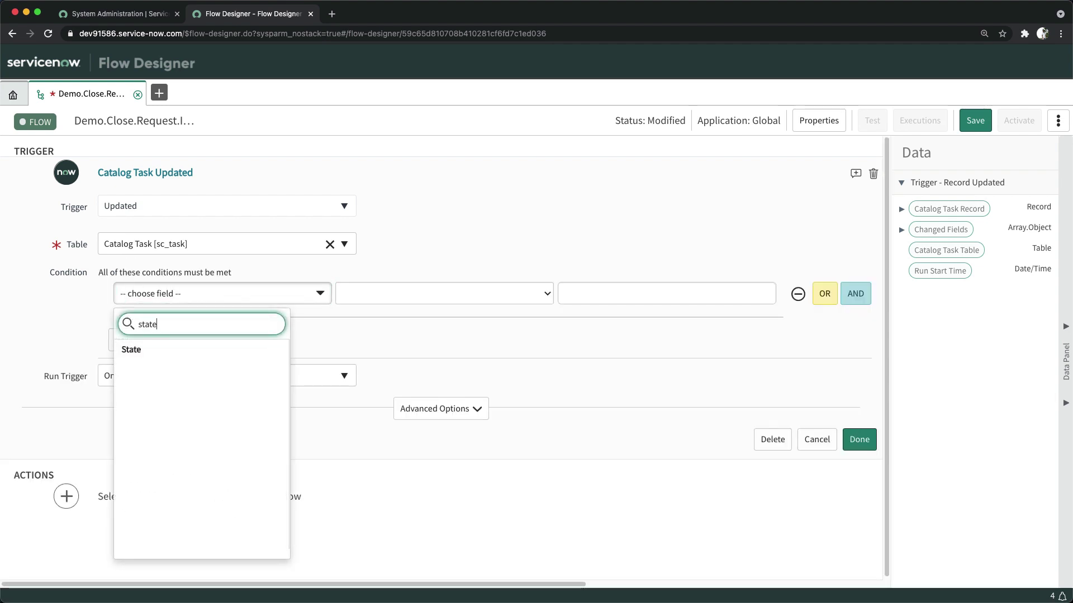
key(Return)
click(357, 294)
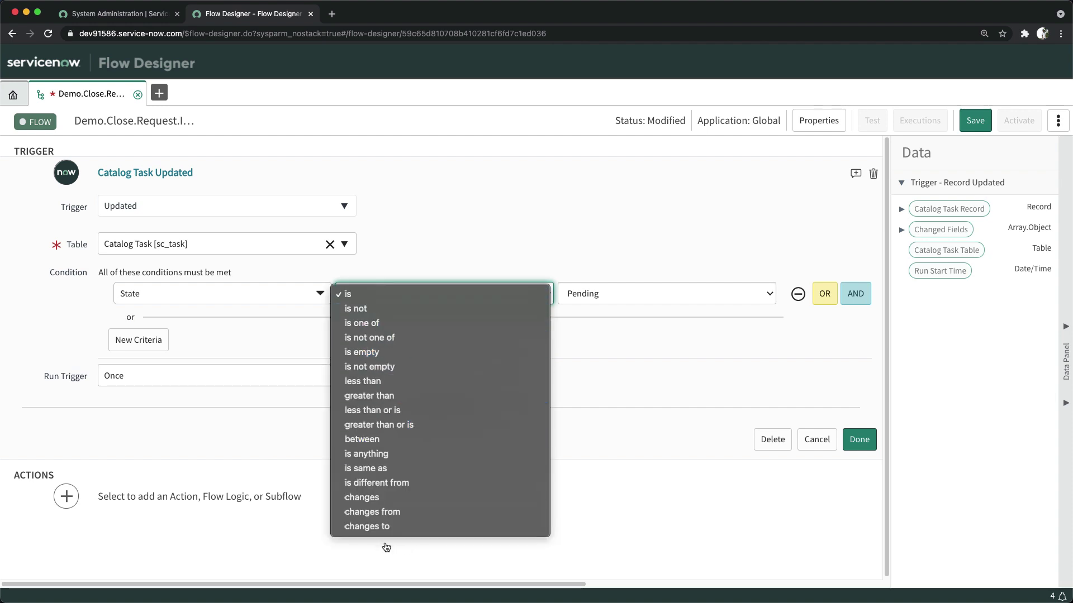
click(370, 526)
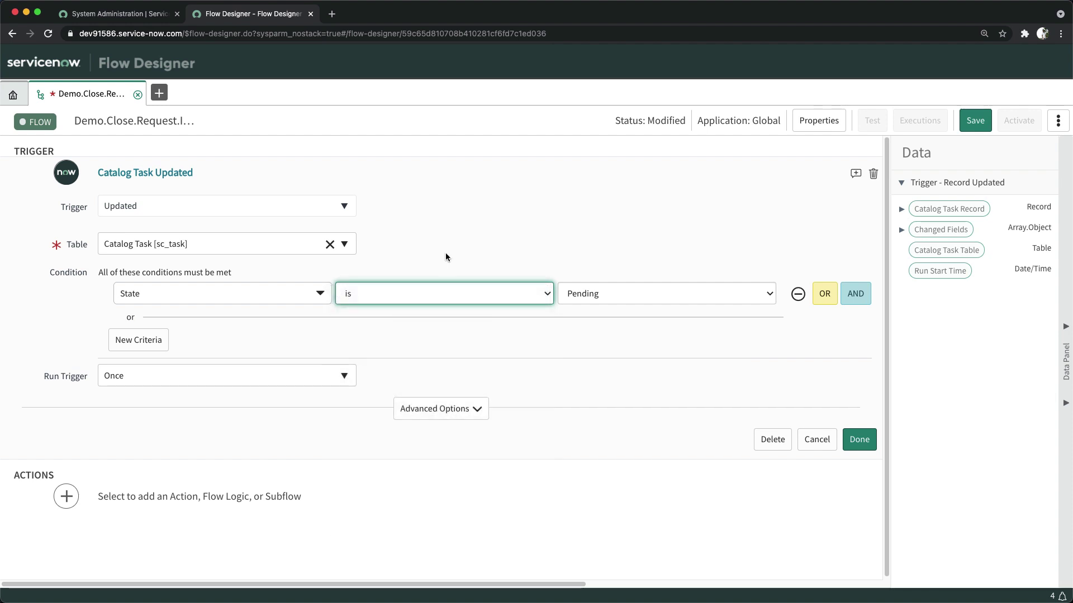
click(612, 303)
click(609, 339)
click(479, 237)
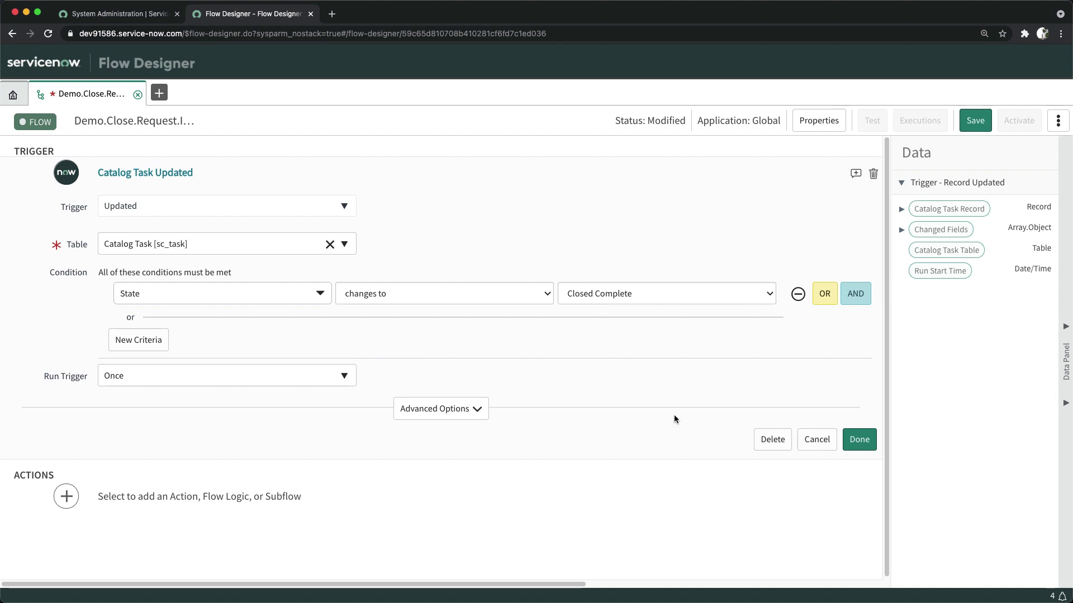
click(858, 440)
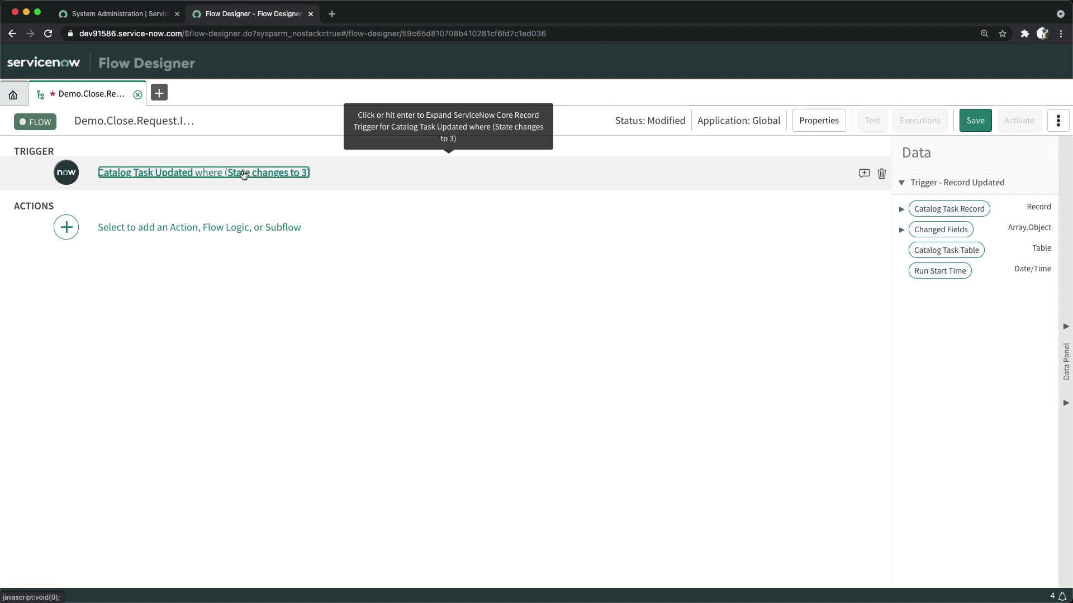
Add the ServiceNow Core Look Up Records action as the first step
click(137, 231)
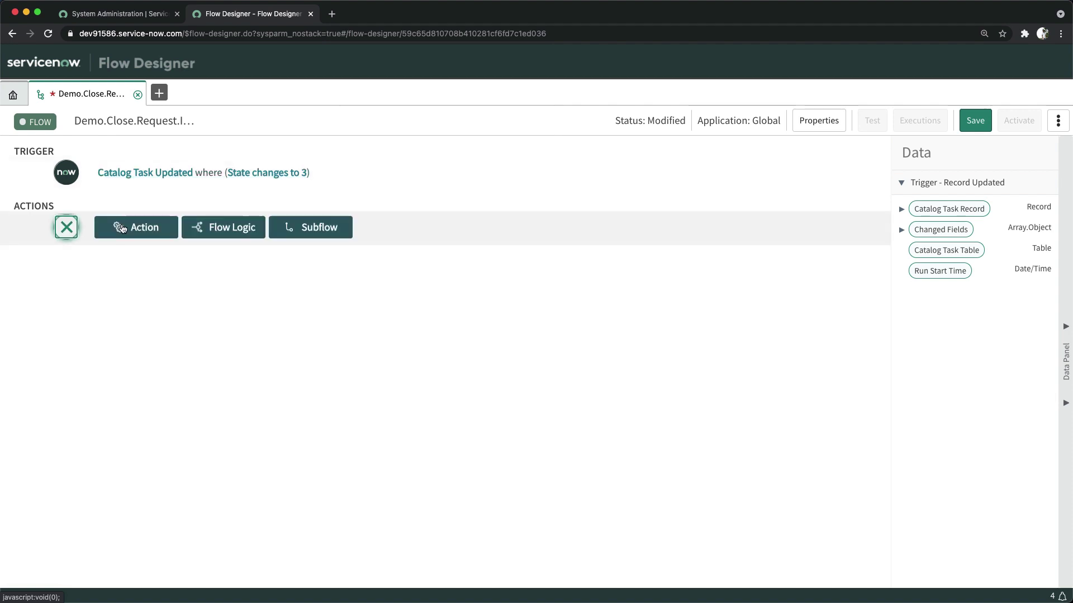
click(140, 228)
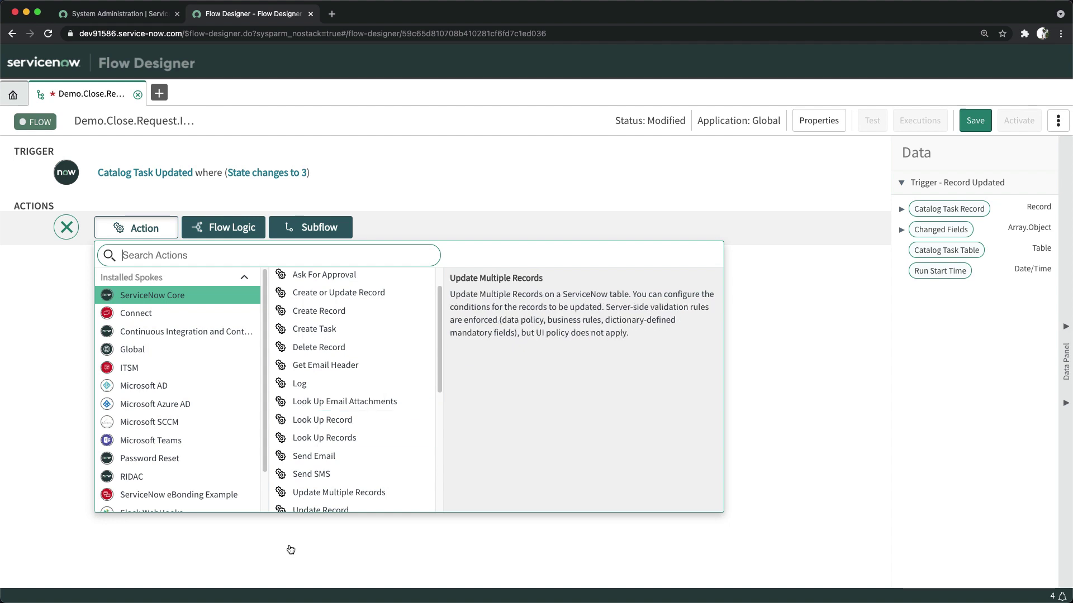
click(324, 438)
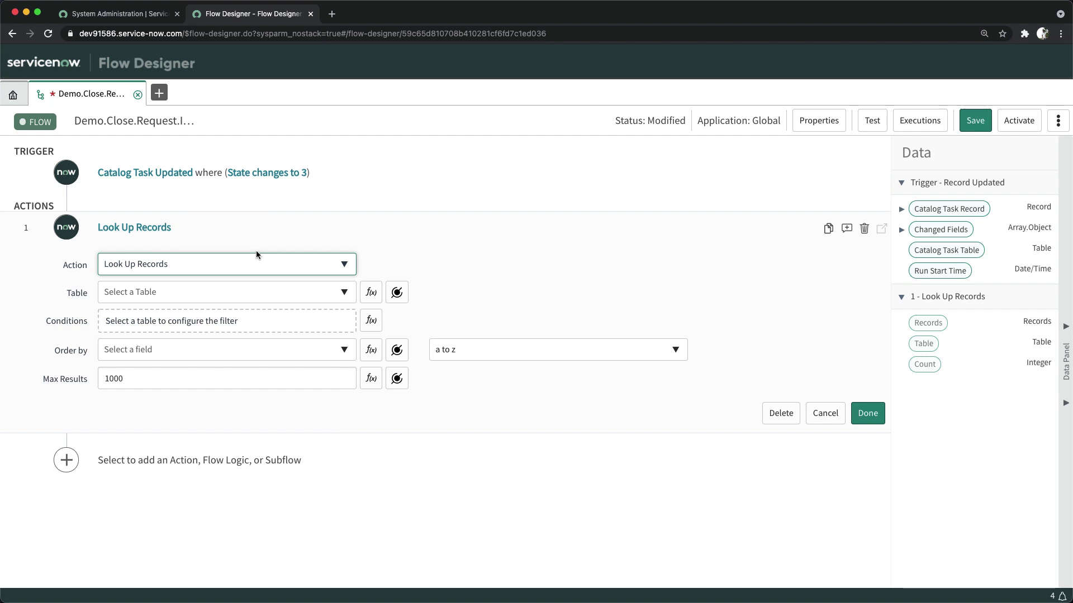
Look up Catalog Task records whose Request item equals the trigger's Request item
click(186, 292)
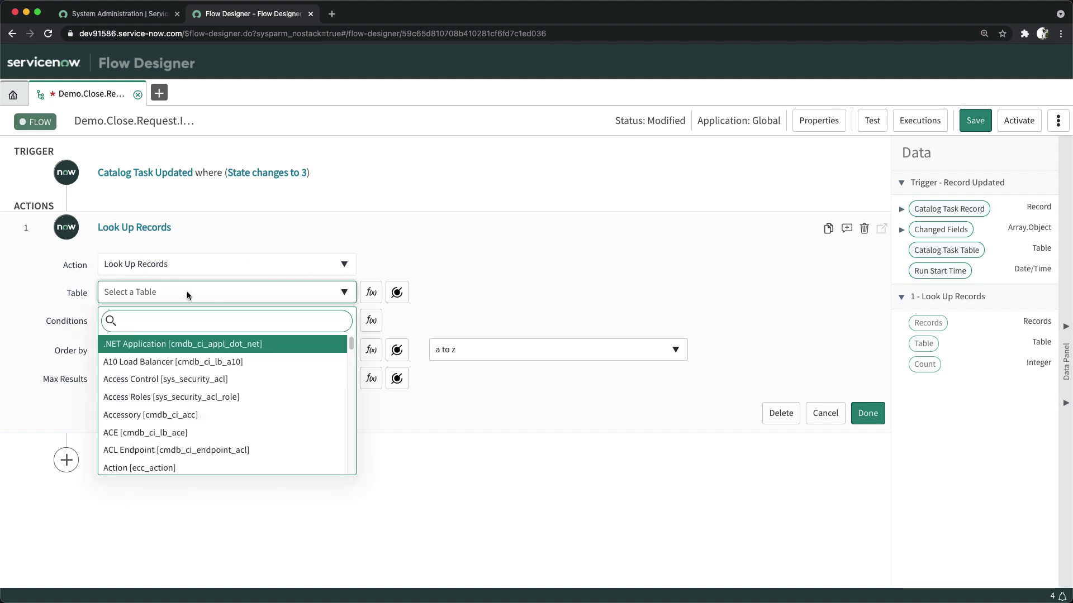
text(catalog t)
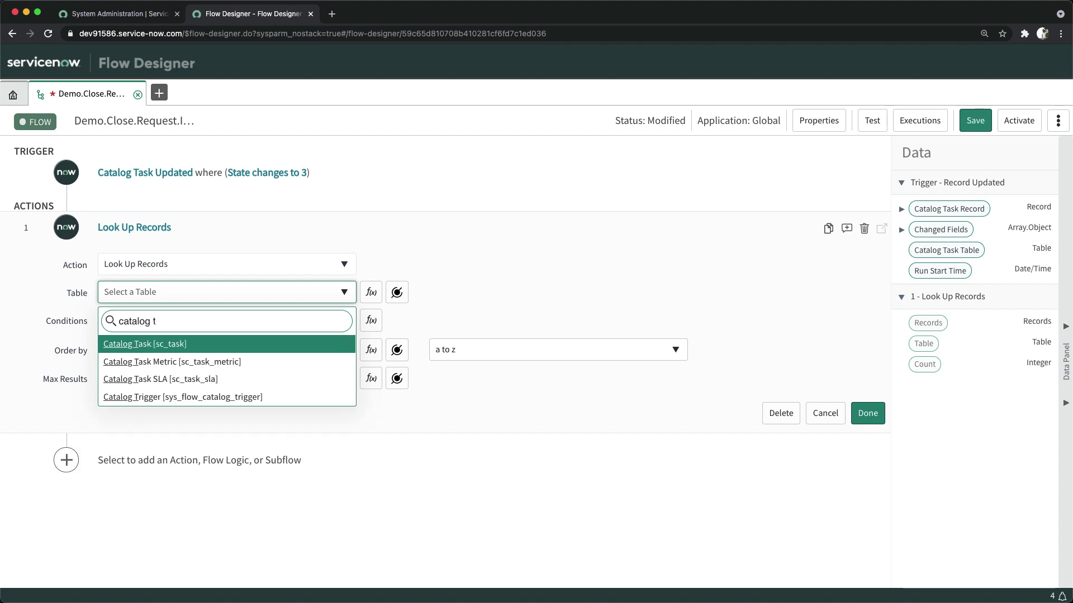
click(183, 348)
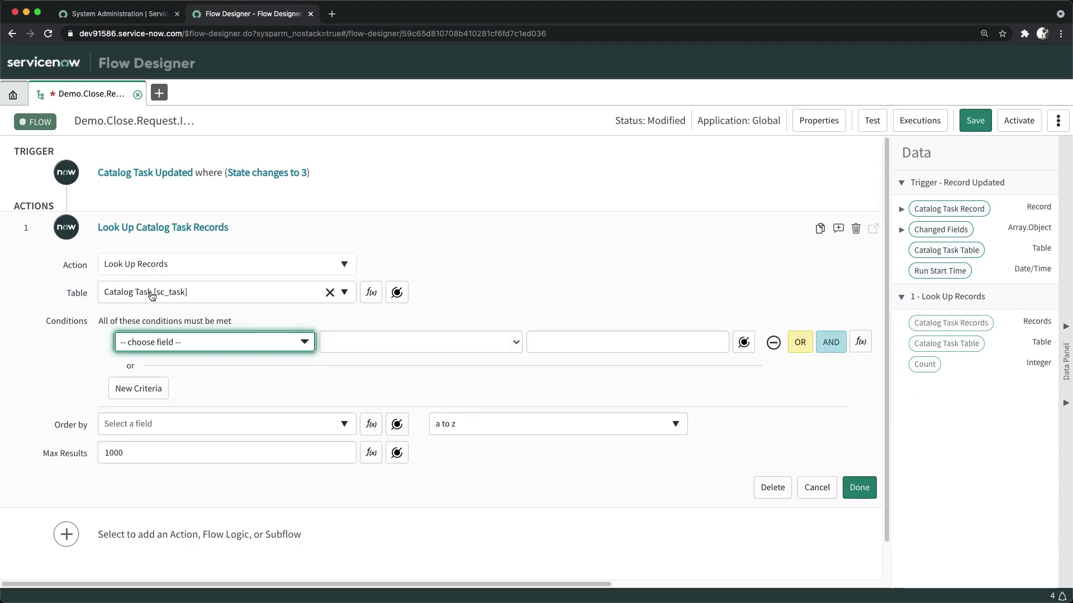
click(196, 342)
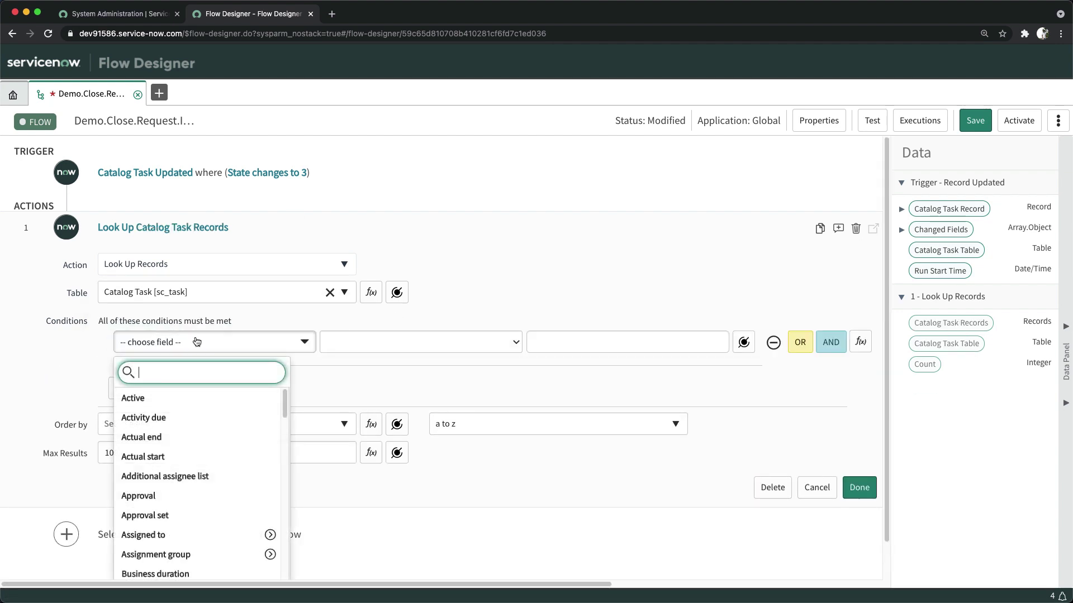
text(request)
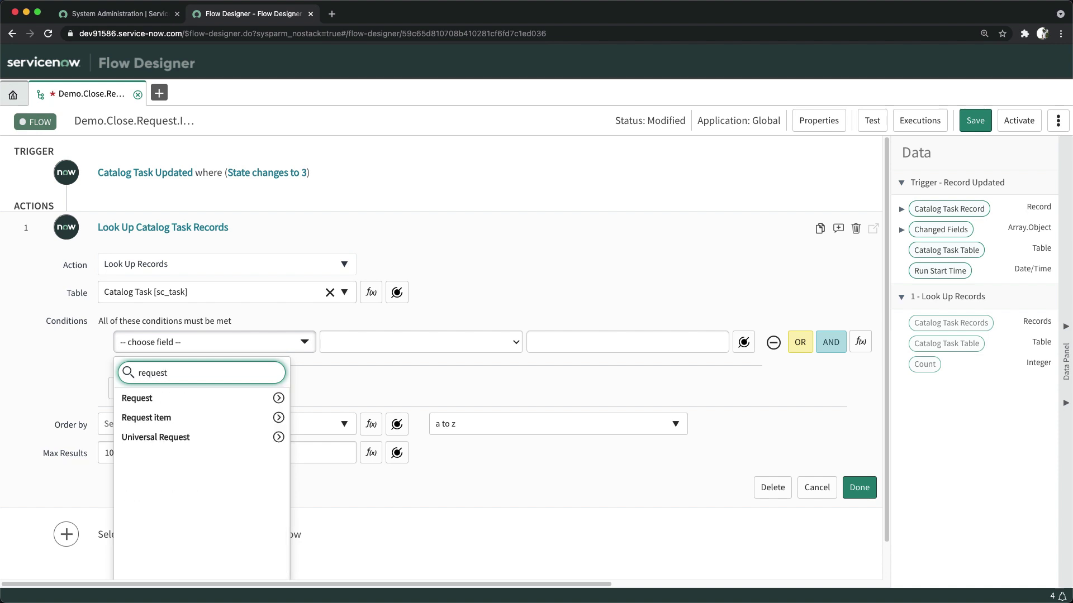
click(170, 417)
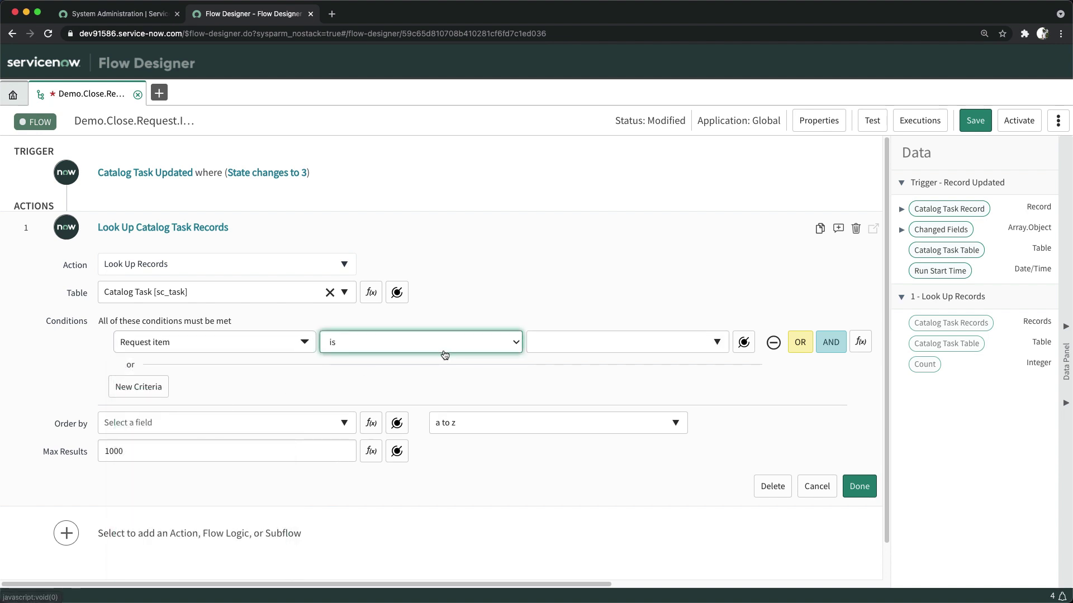
click(743, 342)
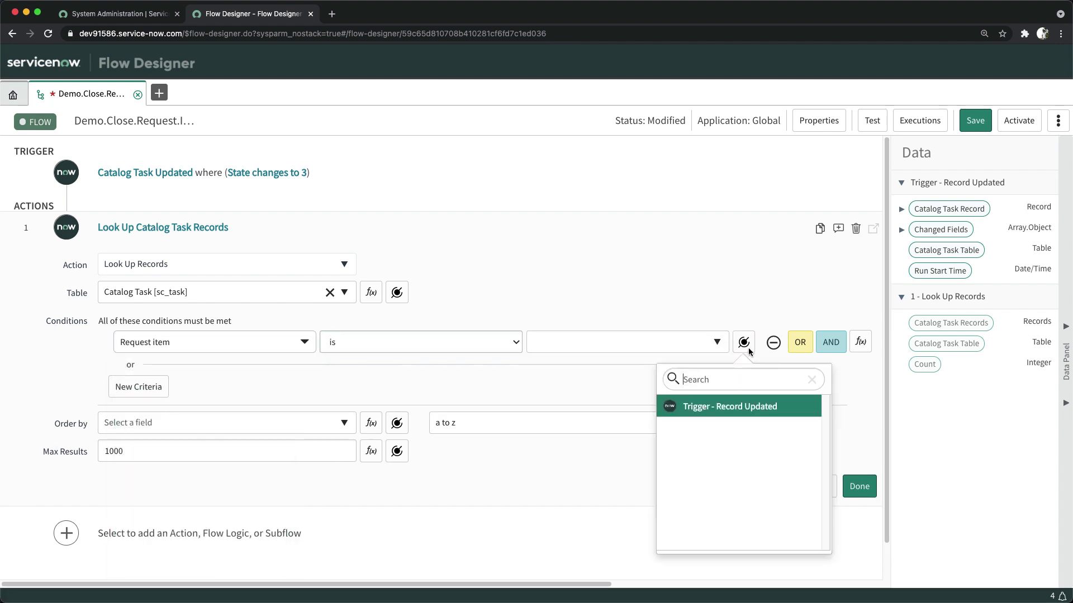
click(727, 404)
click(888, 406)
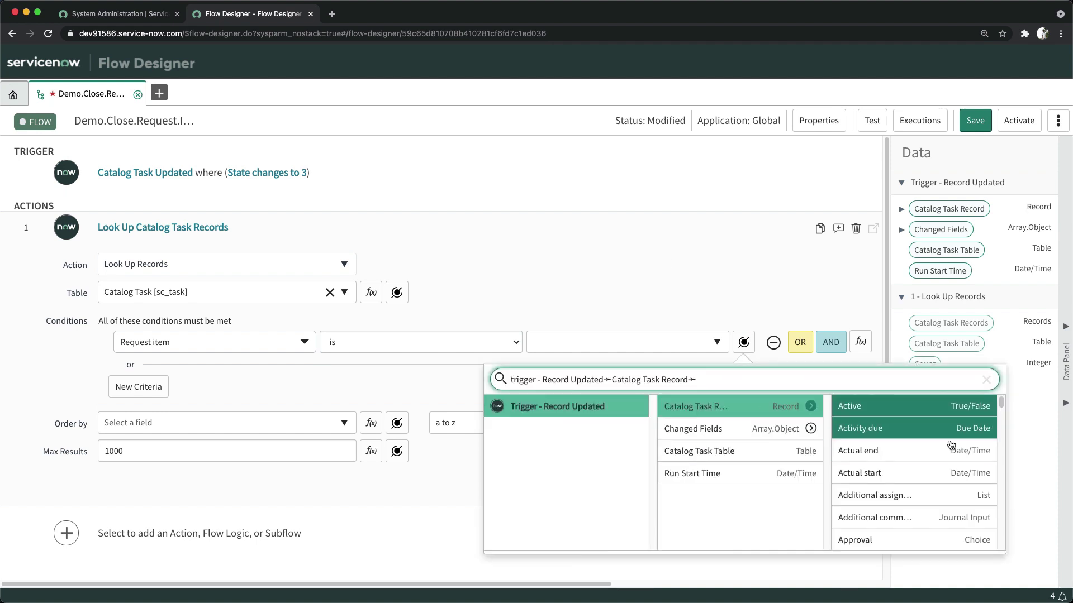
scroll(978, 441, down, 20)
scroll(946, 476, down, 5)
click(876, 510)
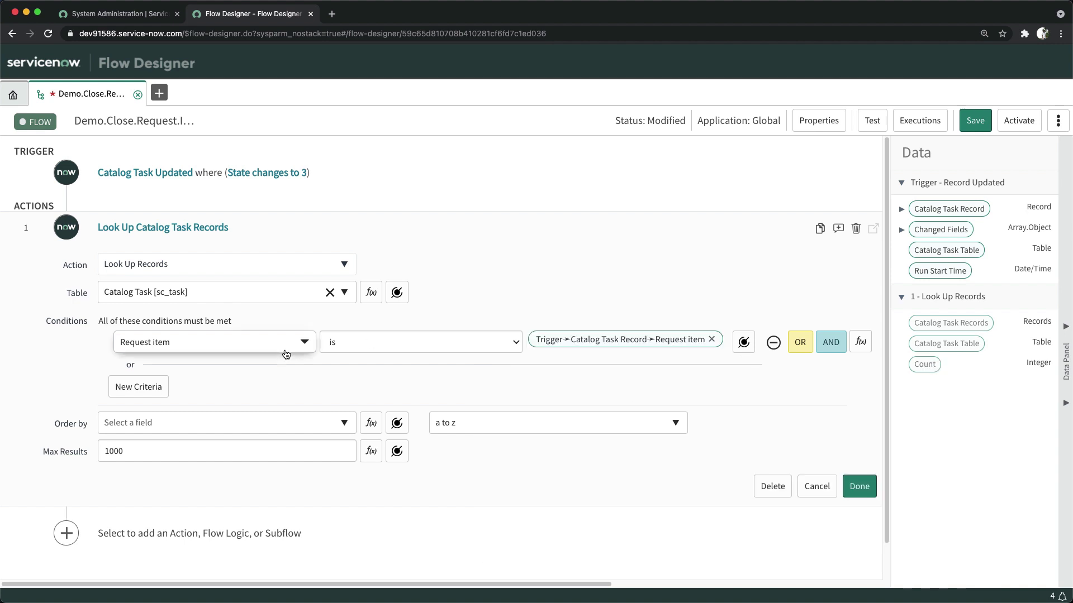
Add an AND condition on State, initially set to is not Closed Complete
click(831, 342)
click(274, 370)
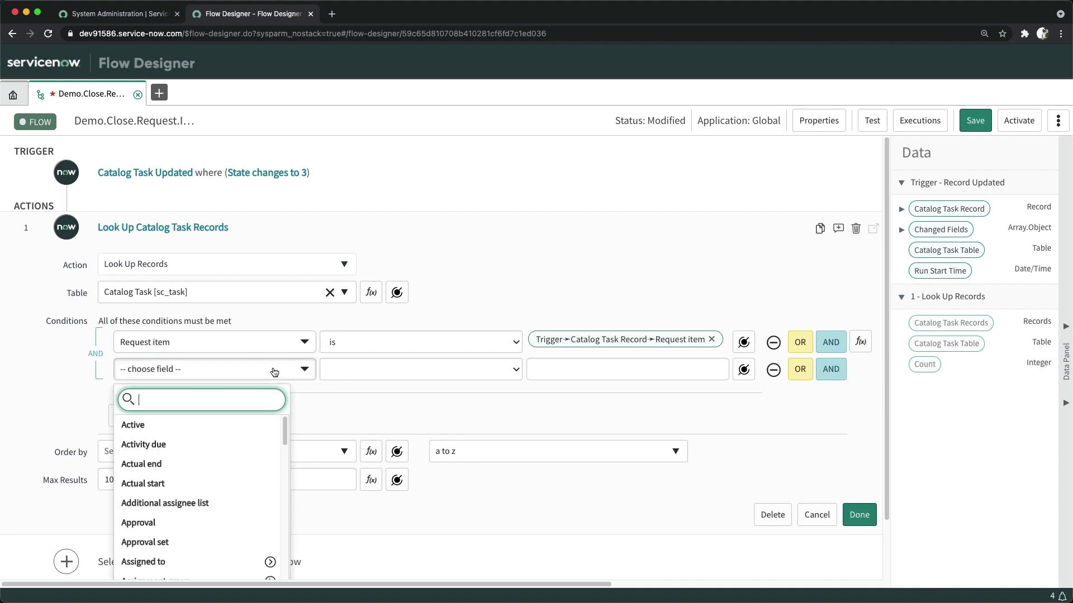
text(state)
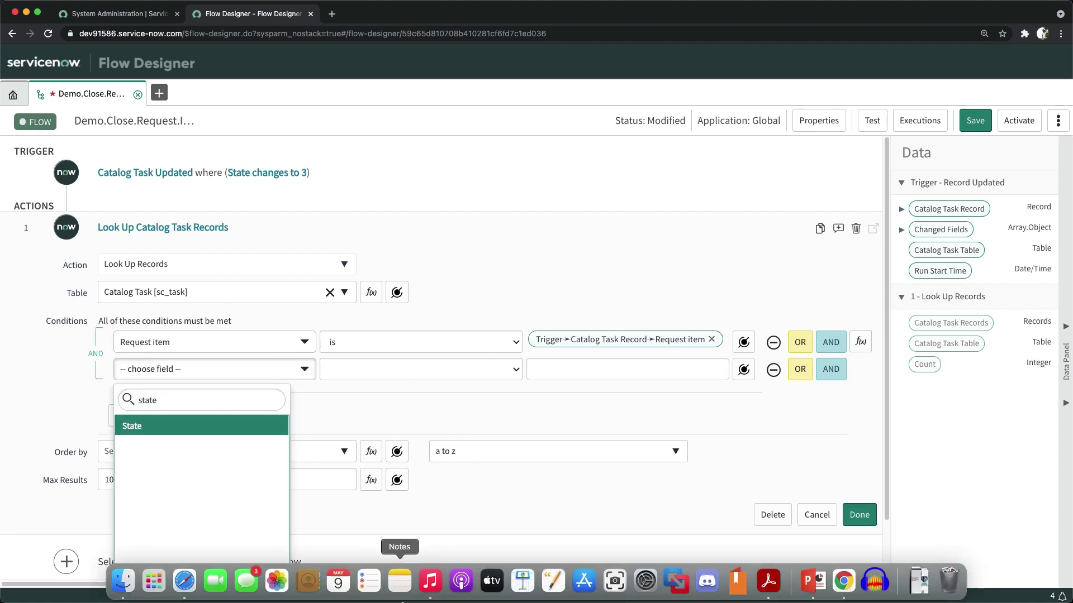
key(Return)
click(422, 370)
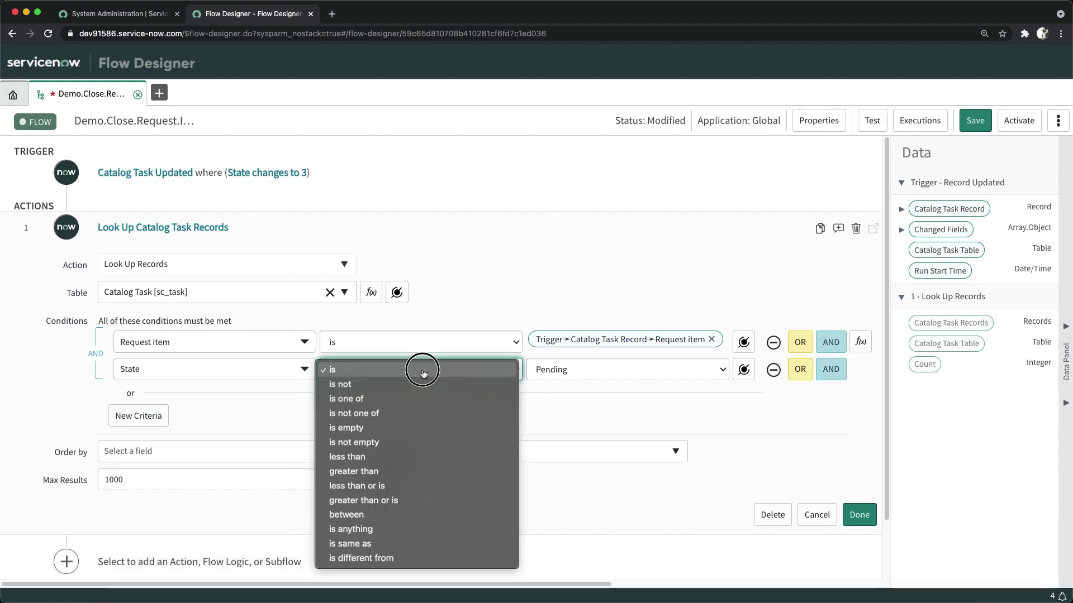
click(384, 386)
click(590, 378)
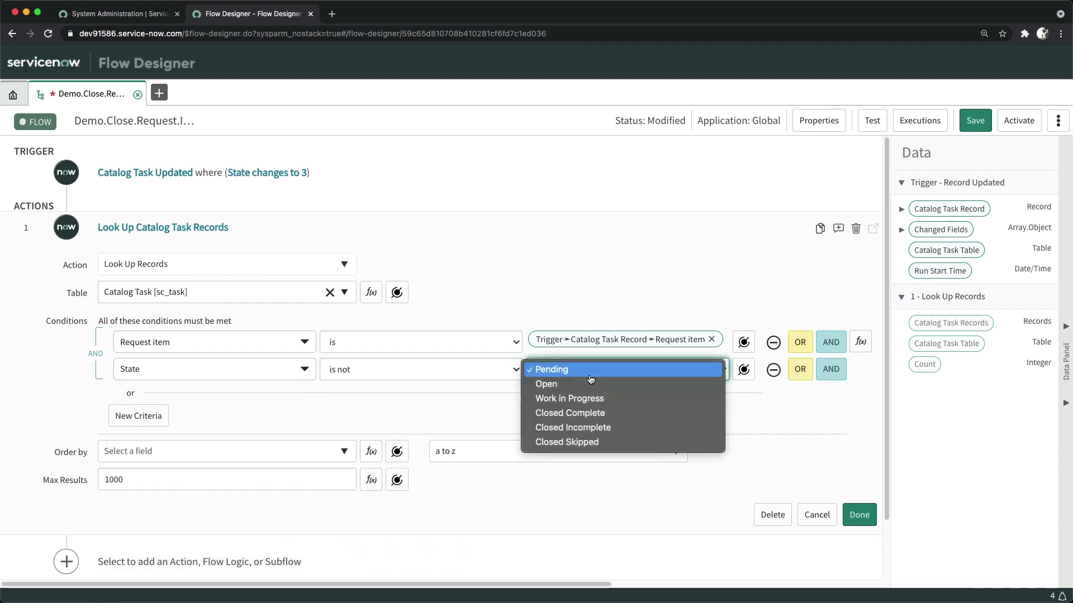
click(573, 413)
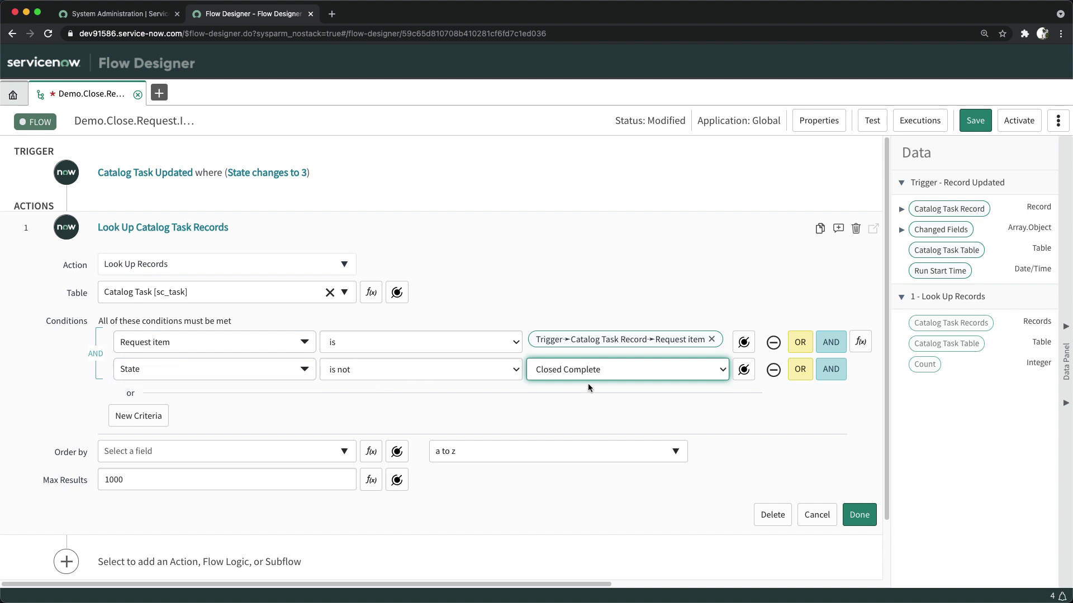
click(587, 375)
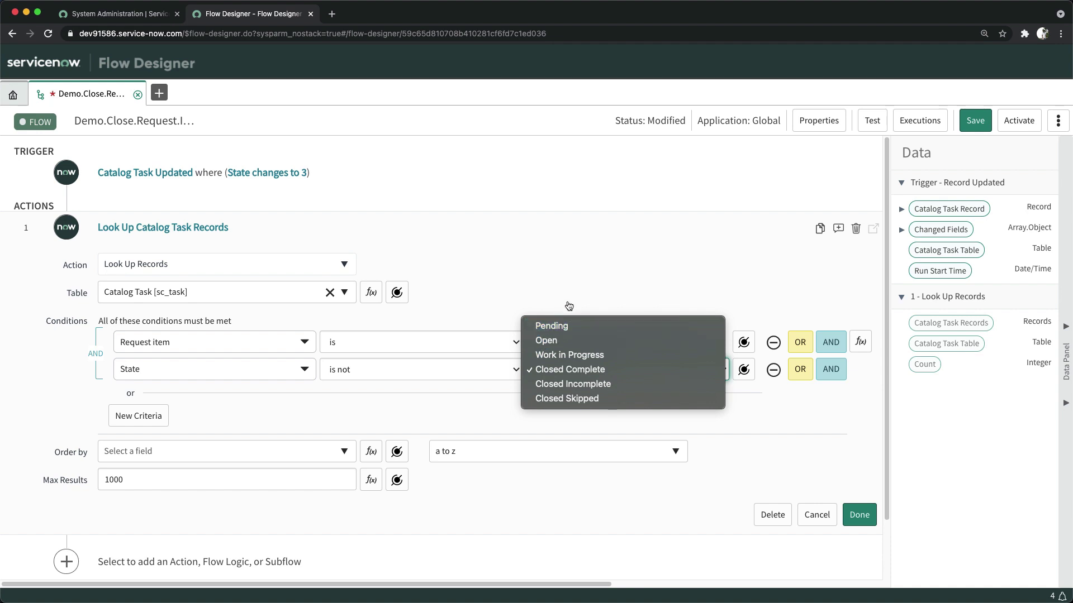
click(376, 373)
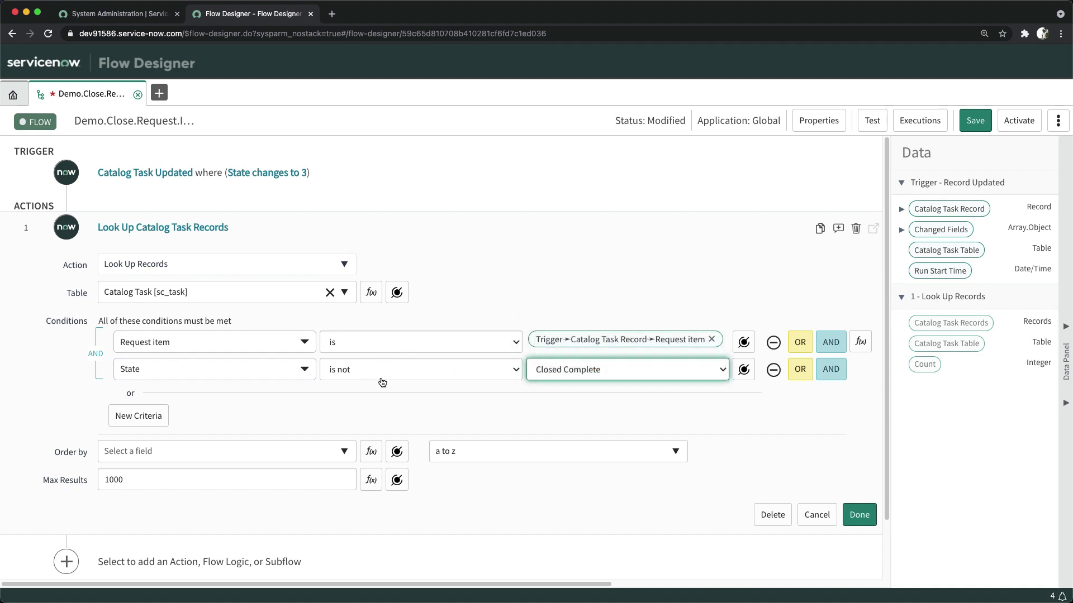
Make the State condition is not one of Closed Complete, Closed Incomplete, Closed Skipped
click(391, 380)
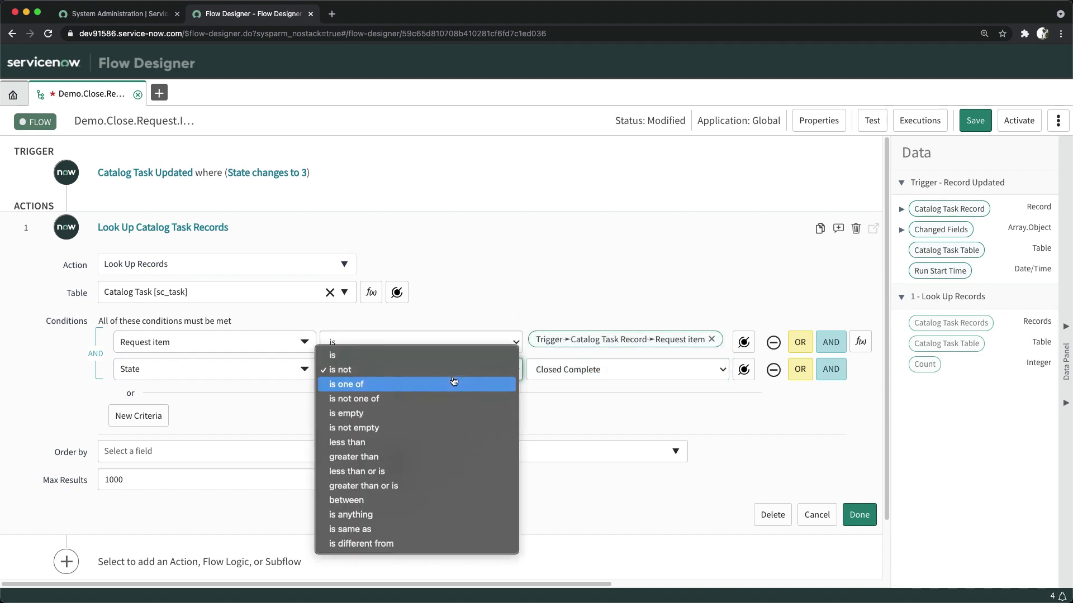
click(371, 399)
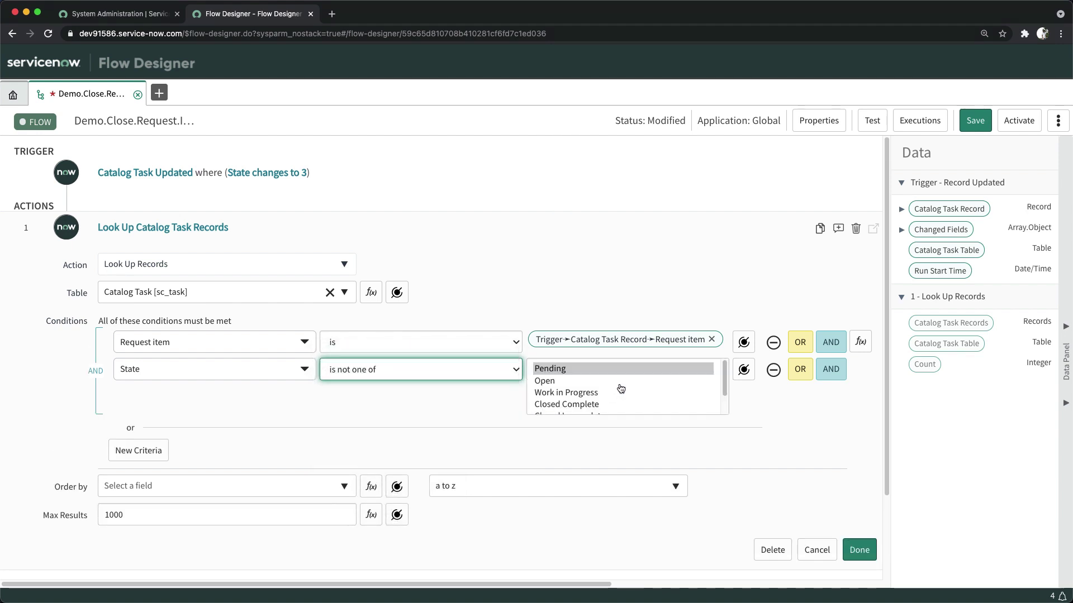
scroll(605, 408, down, 2)
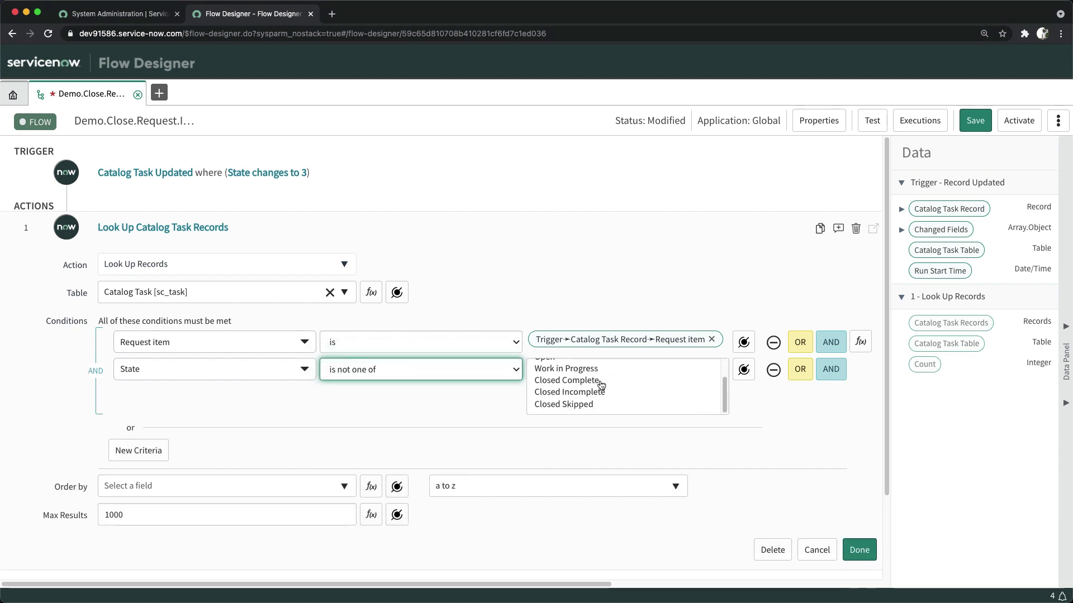
click(576, 384)
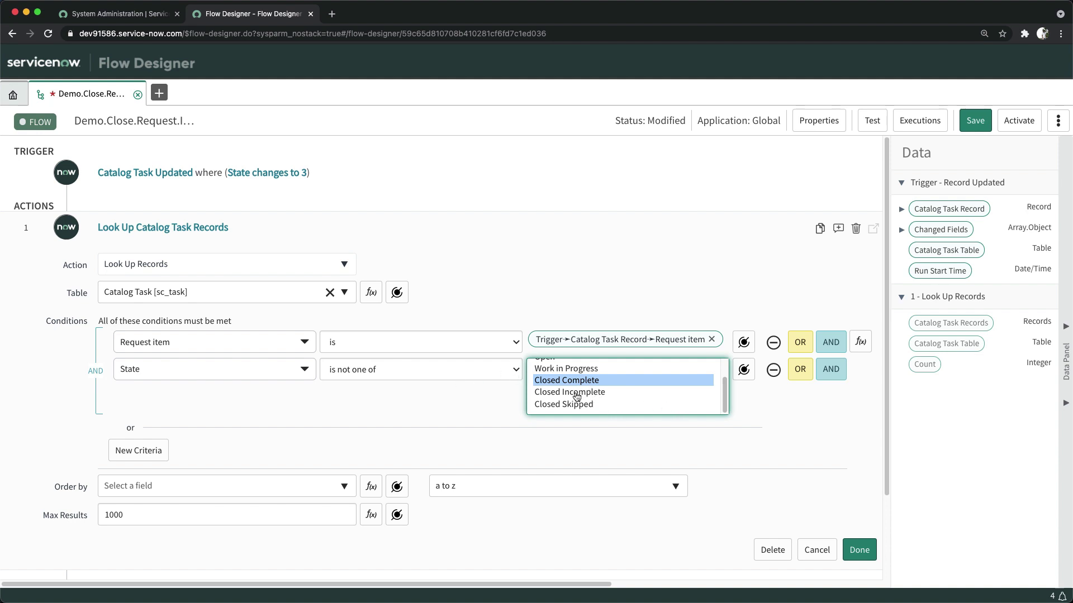
super+click(578, 394)
super+click(574, 406)
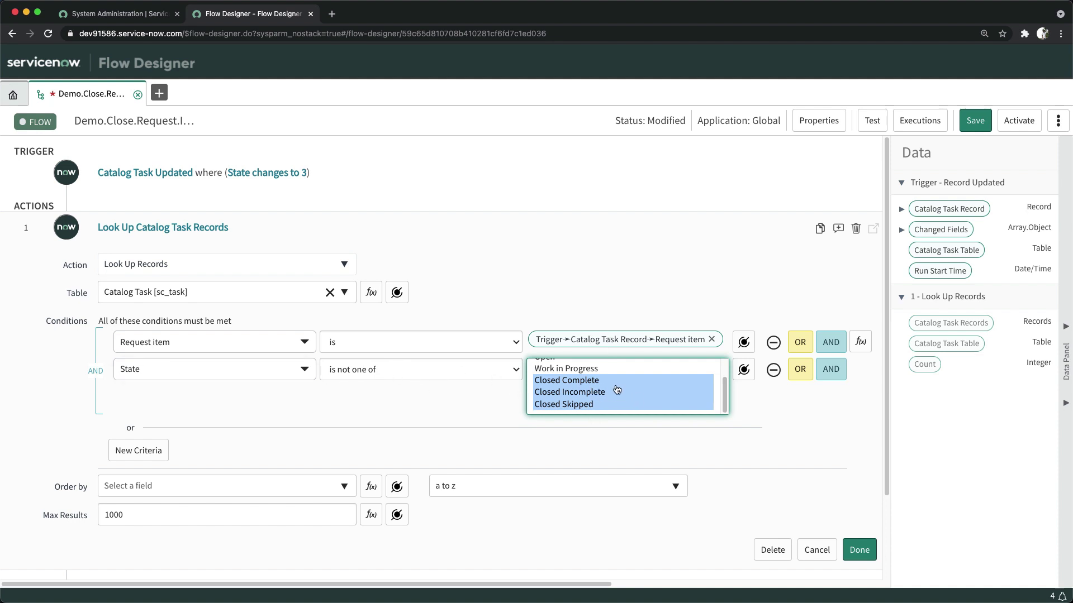
scroll(722, 431, down, 2)
scroll(722, 431, up, 2)
click(859, 552)
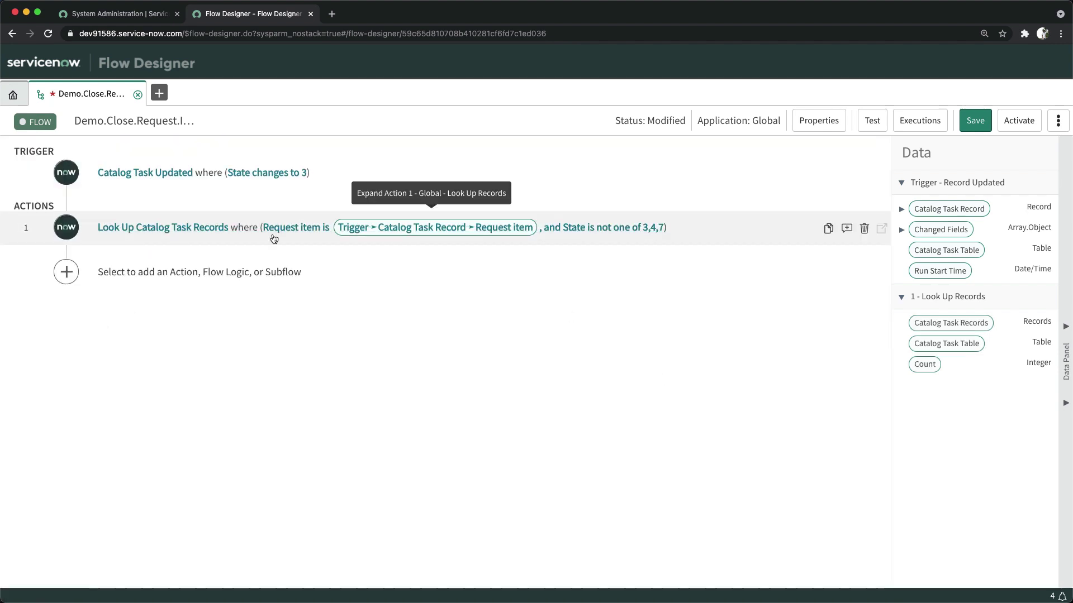
Add a Flow Logic If step after the lookup
click(141, 280)
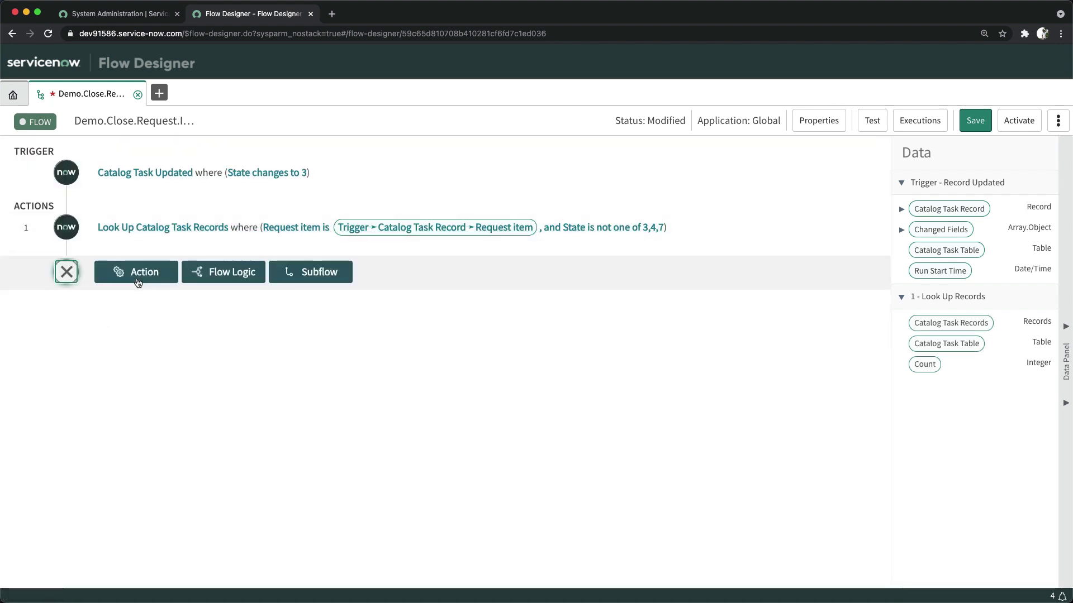
click(224, 274)
click(208, 300)
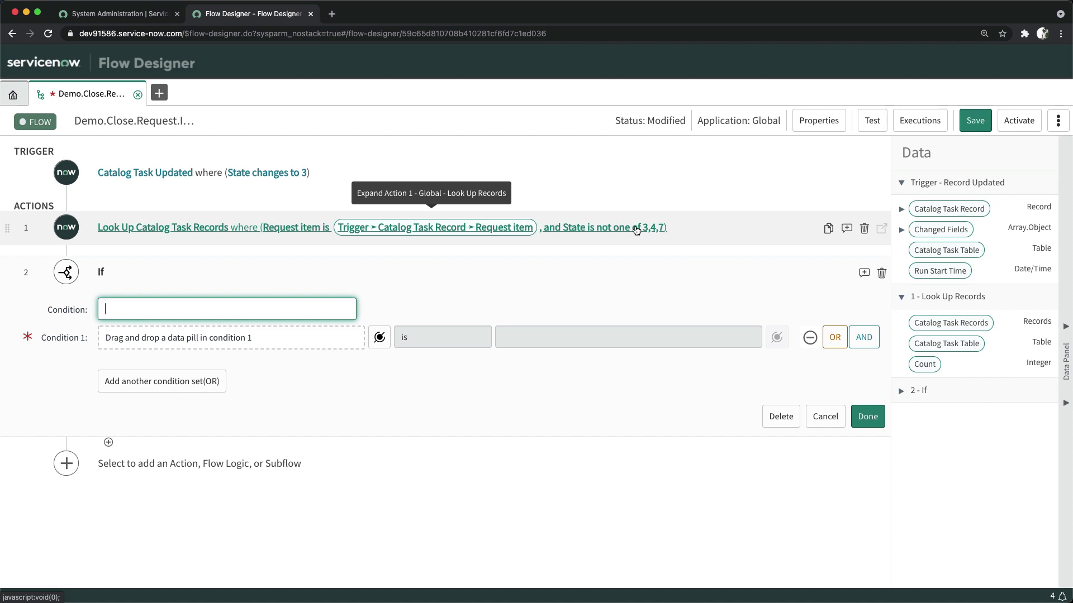
Set the If condition to 1 - Look Up Records ➛ Count equals 0
click(379, 338)
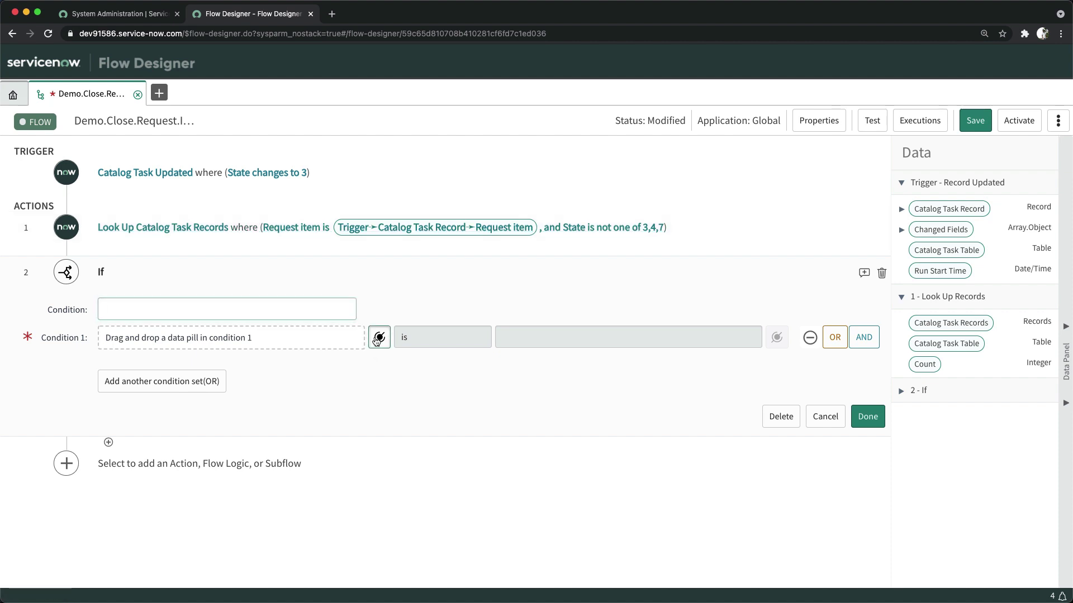
click(370, 425)
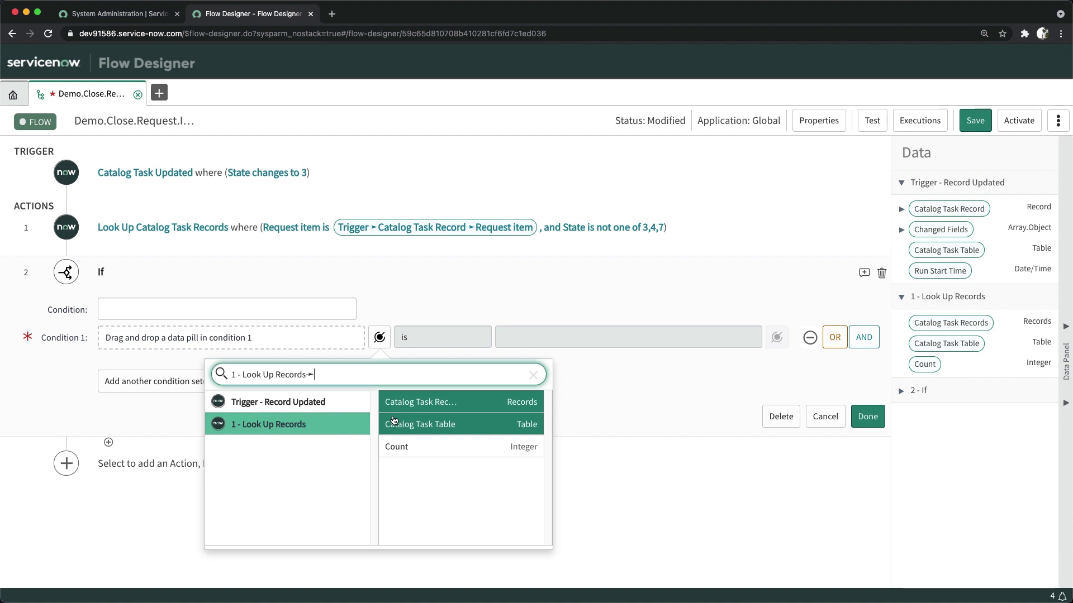
click(431, 444)
mouse_move(174, 342)
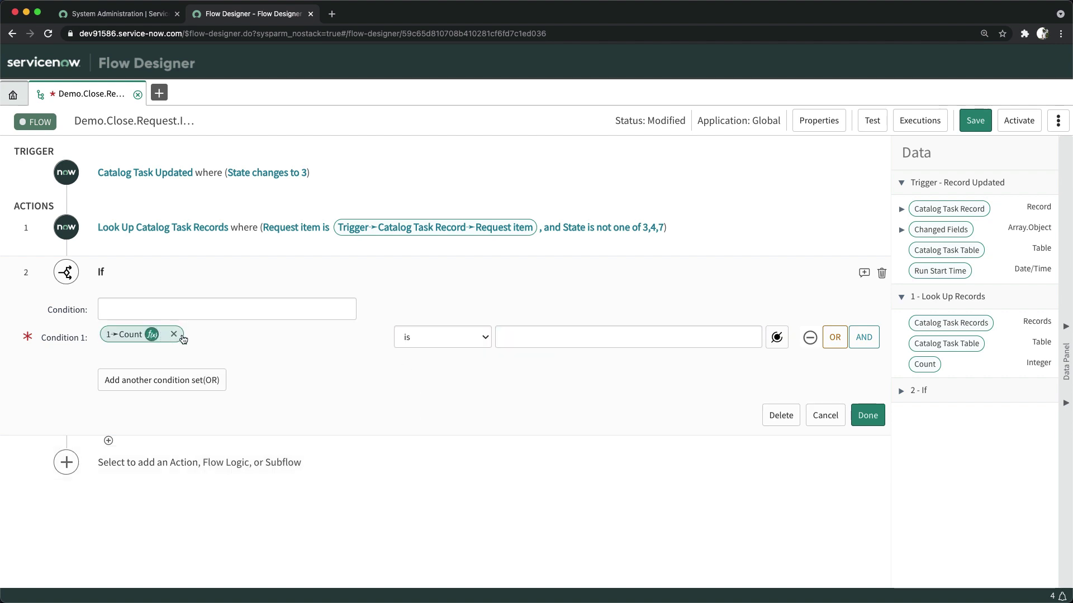
click(174, 335)
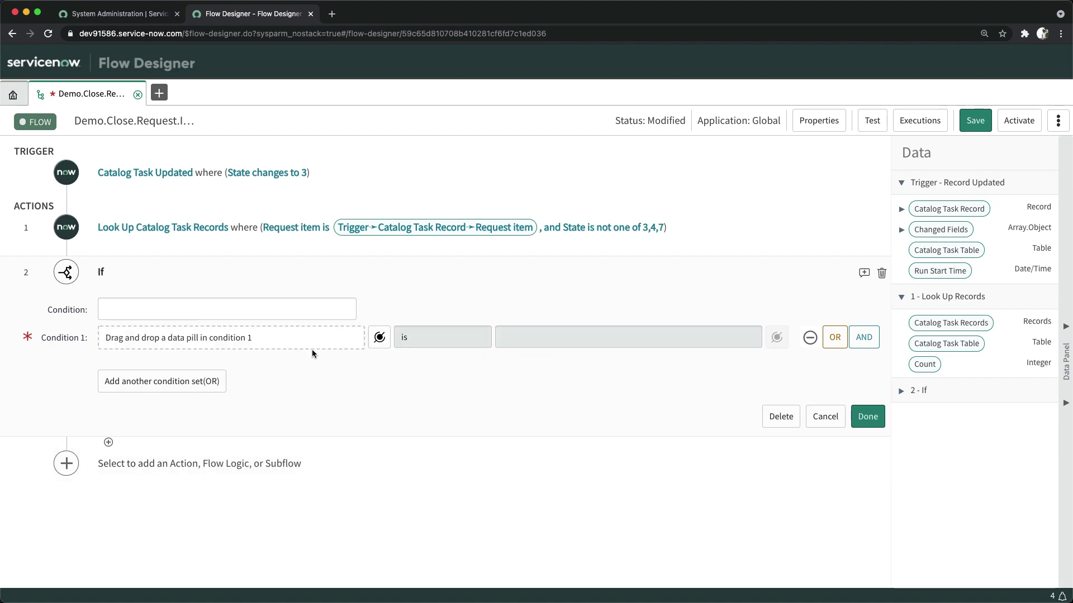
click(379, 338)
click(353, 424)
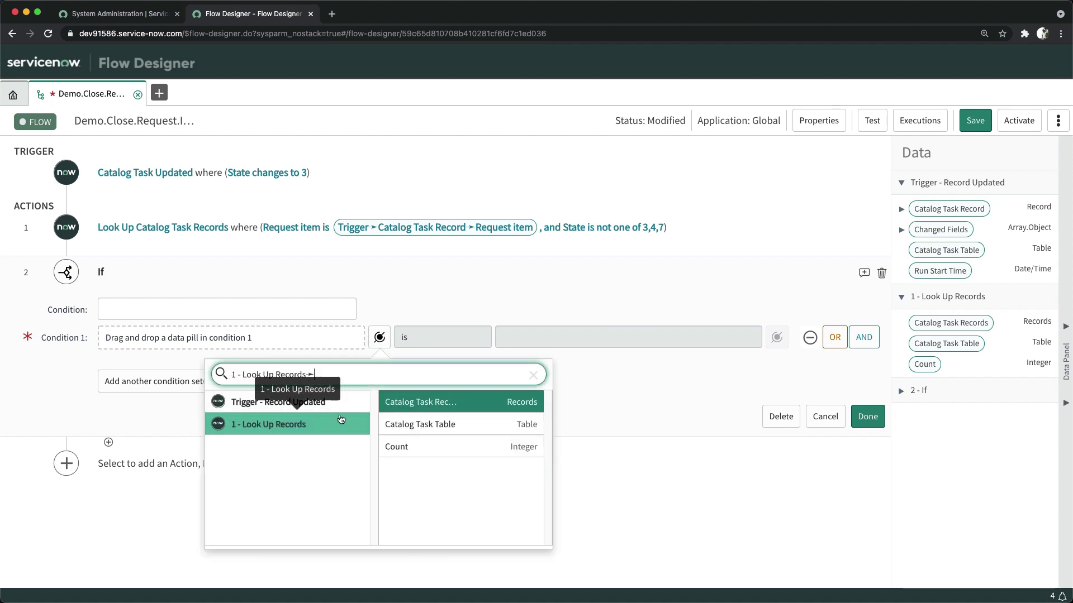
click(402, 446)
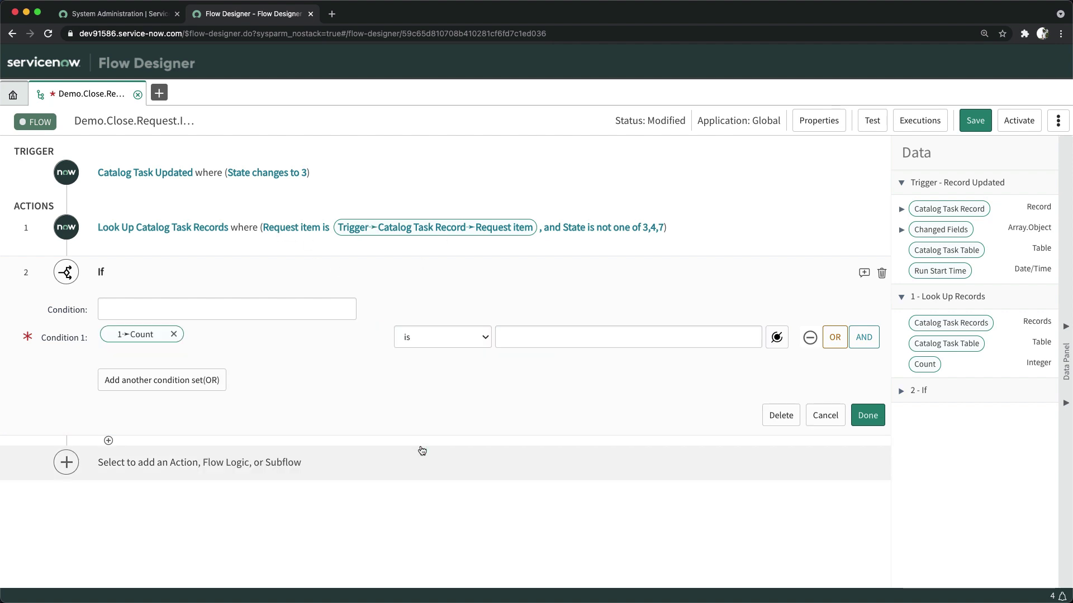
click(524, 335)
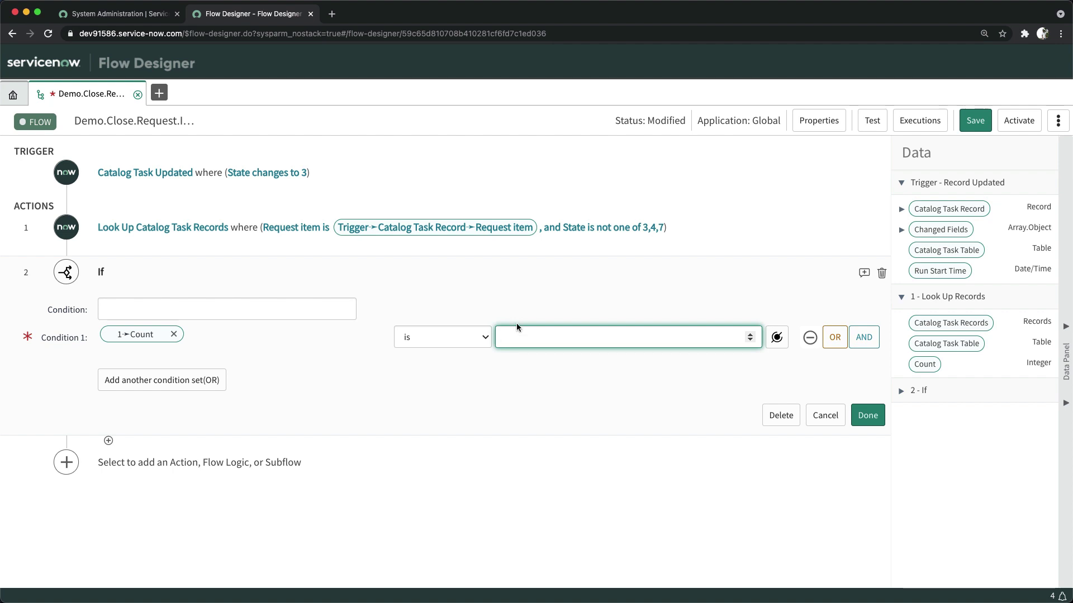
click(867, 415)
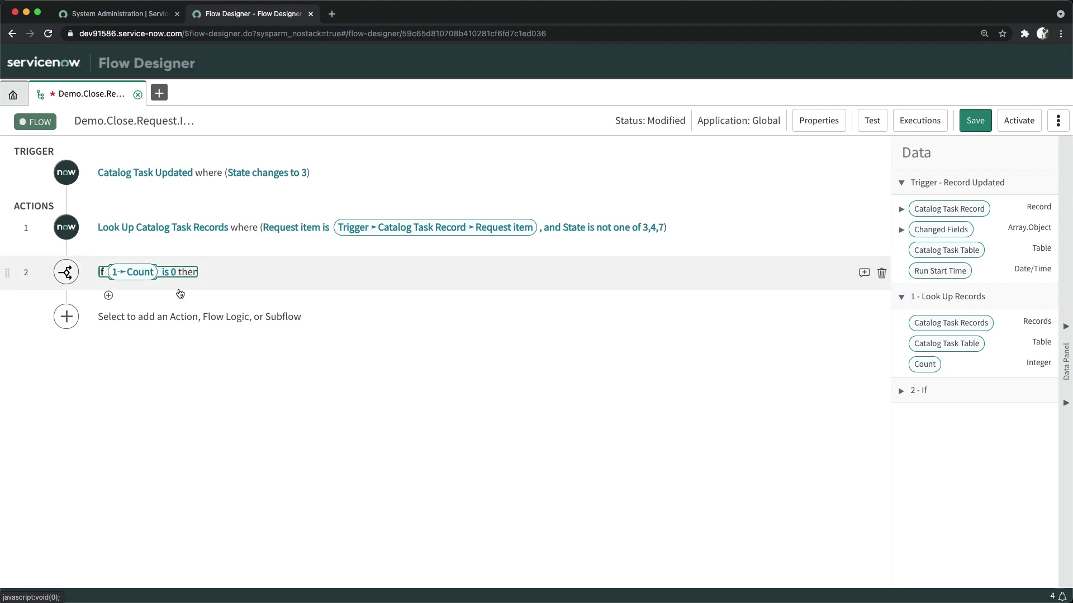
Add an Update Record action inside the If branch
click(108, 295)
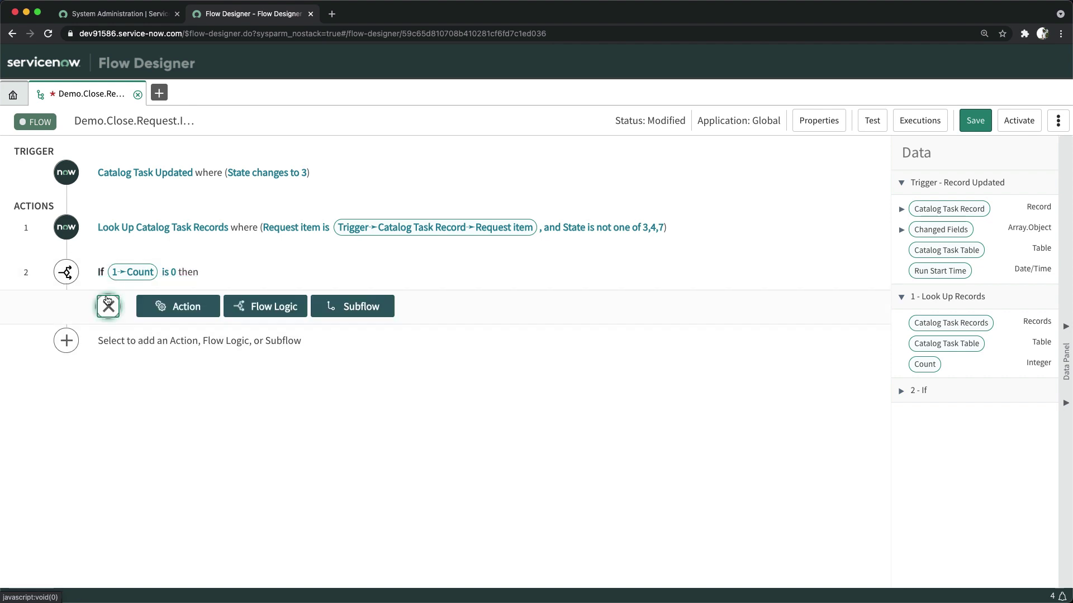
click(198, 311)
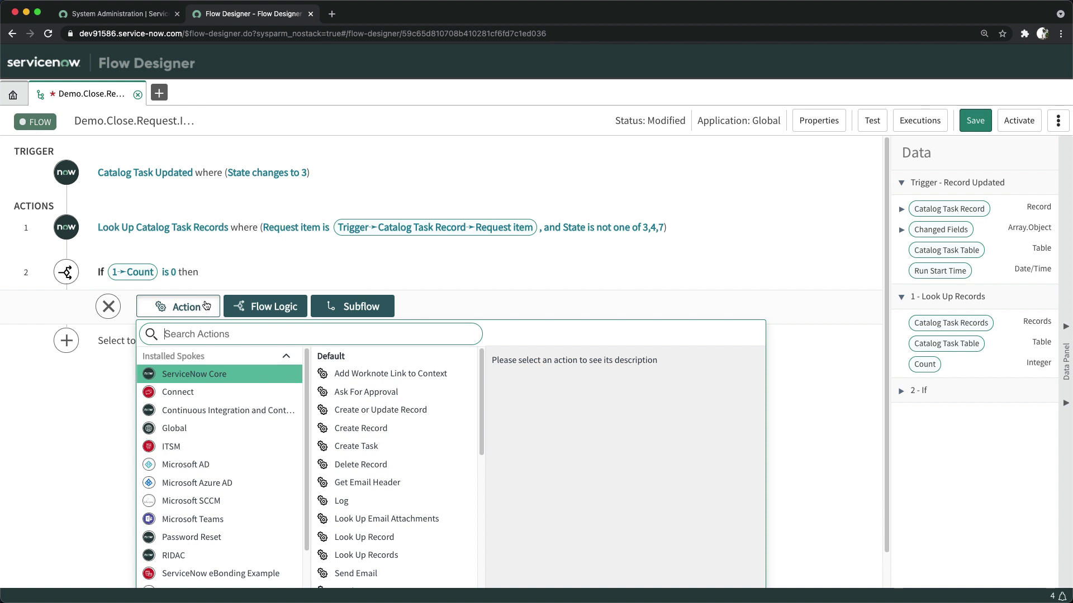
scroll(390, 444, down, 5)
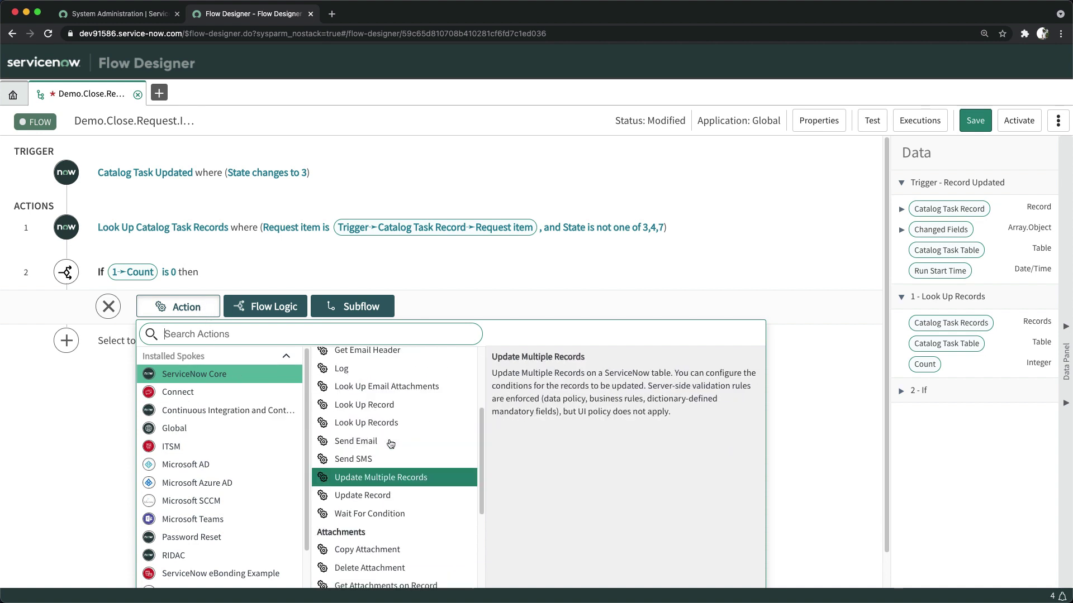
scroll(429, 449, up, 5)
scroll(428, 450, down, 7)
scroll(424, 454, up, 3)
click(391, 524)
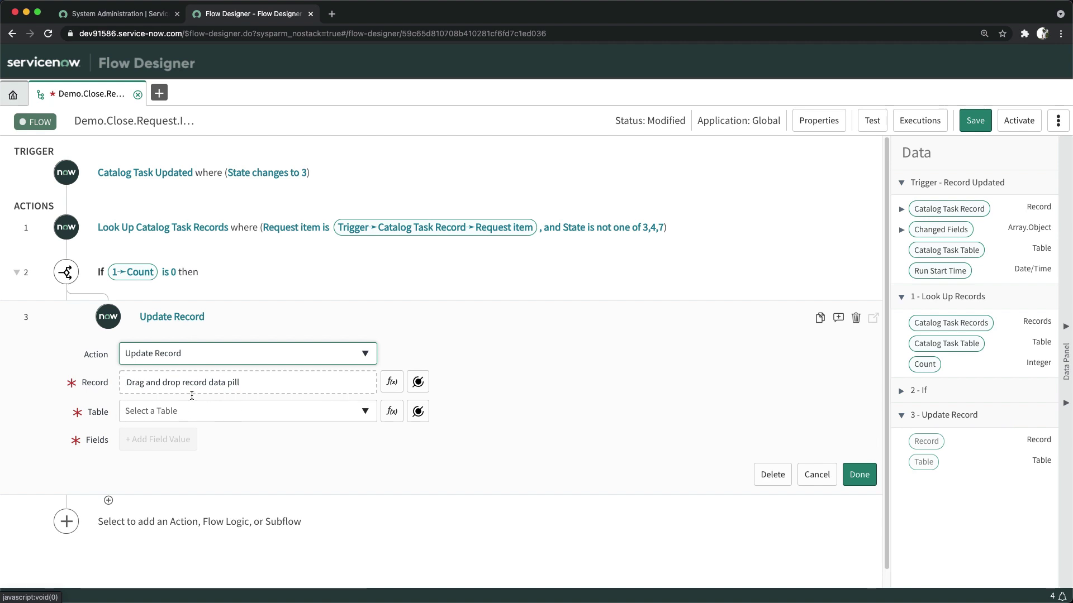
Set the record to update to Trigger ➛ Catalog Task Record ➛ Request item
click(418, 381)
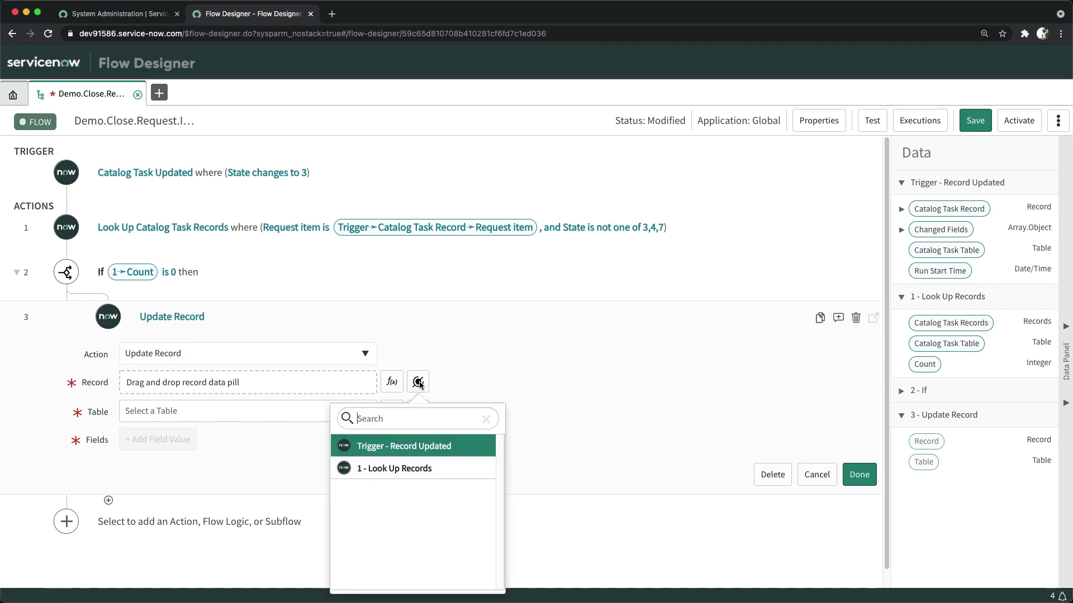
click(398, 445)
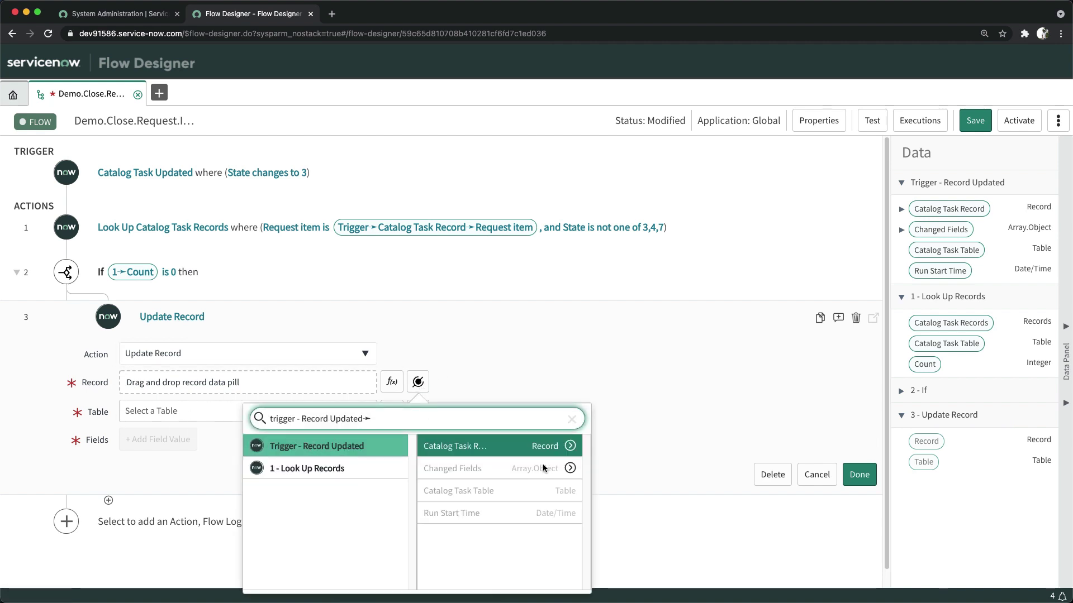
click(571, 447)
scroll(577, 491, down, 10)
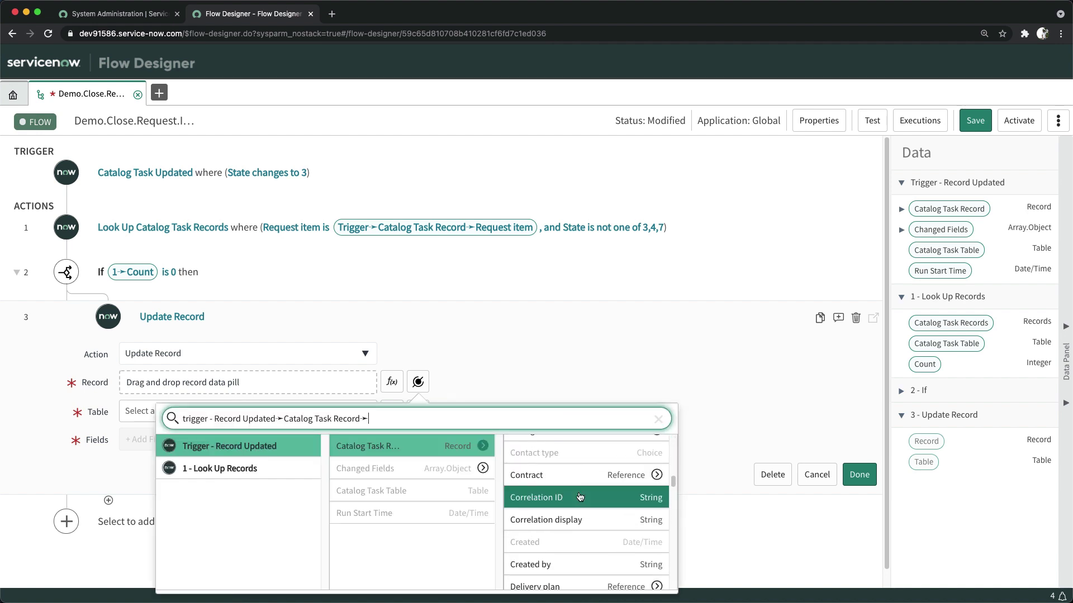
scroll(580, 489, down, 10)
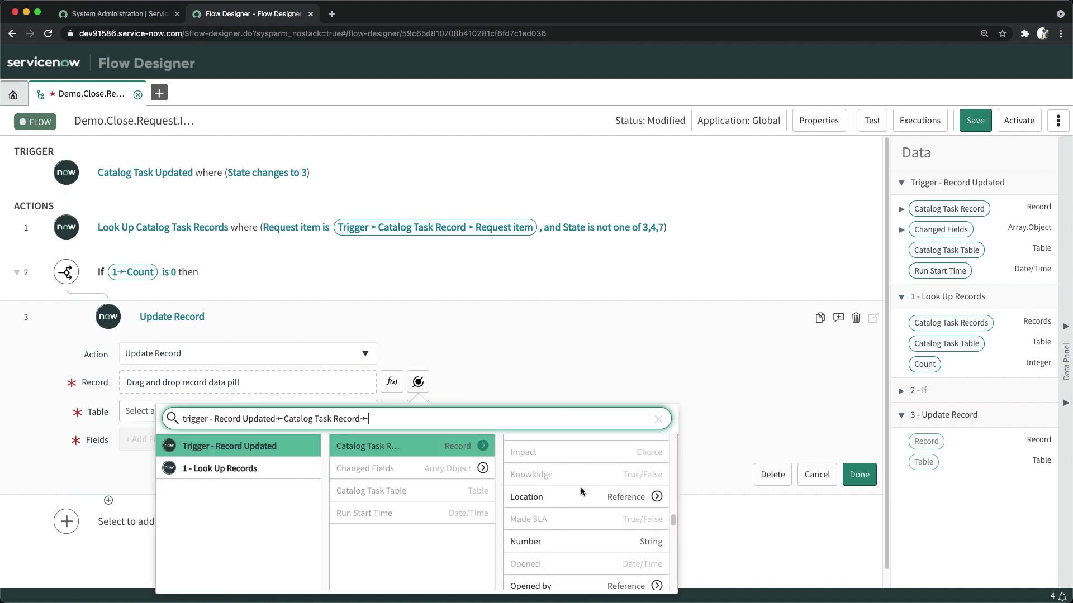
scroll(581, 490, down, 2)
scroll(581, 490, up, 15)
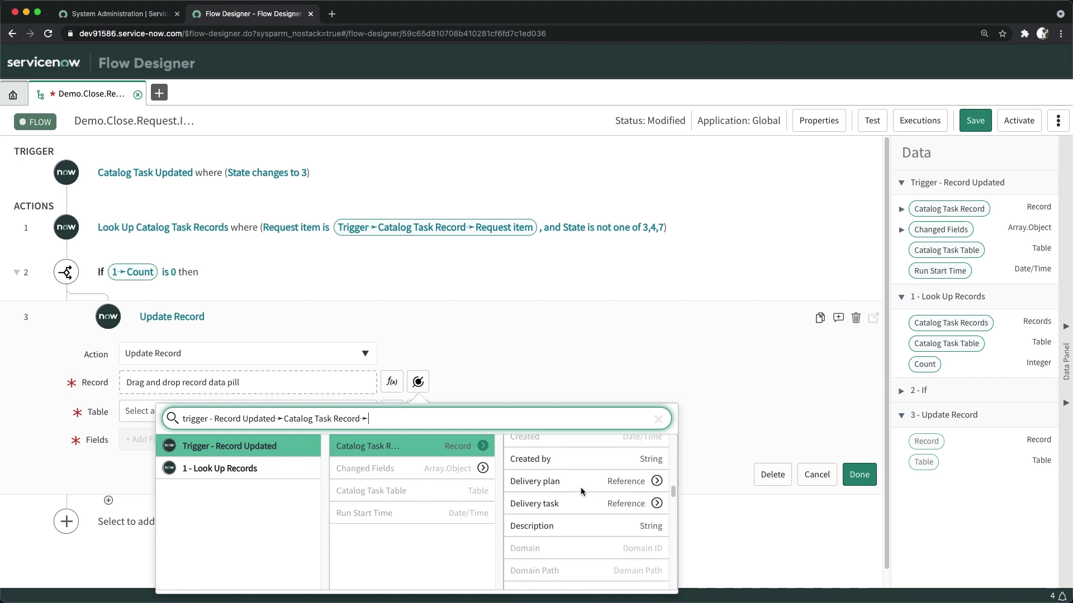
scroll(581, 487, down, 8)
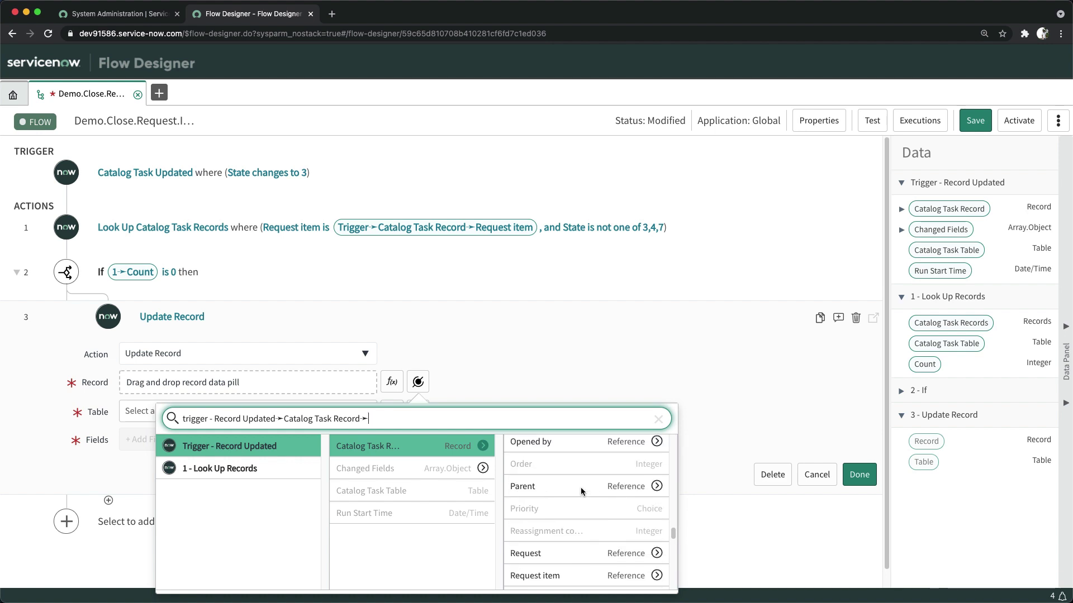
click(564, 557)
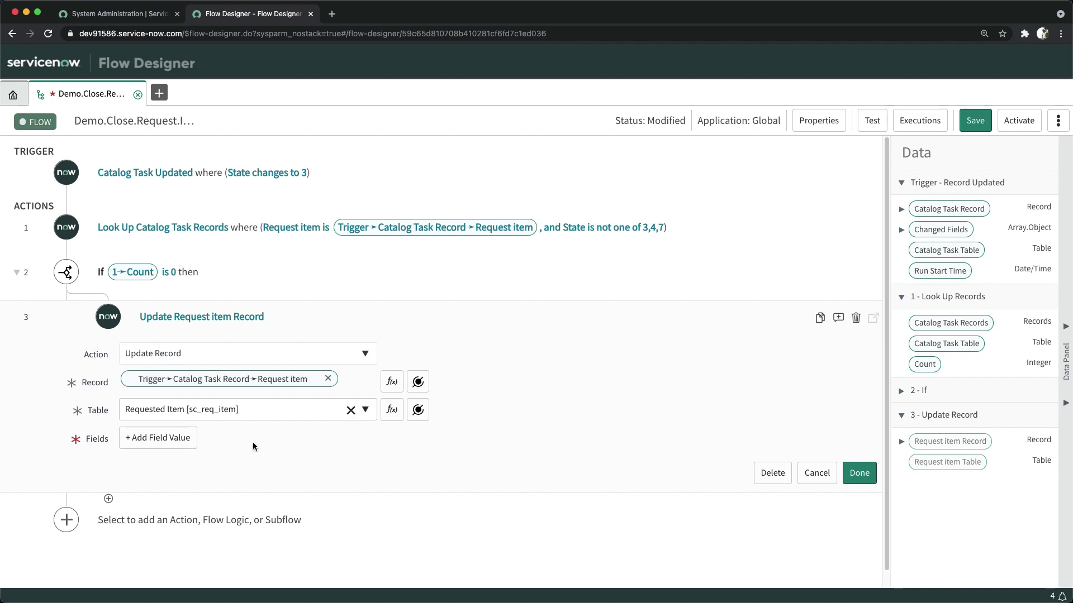
Update the item's State field to Closed Complete and save the flow
click(136, 441)
click(235, 448)
text(as)
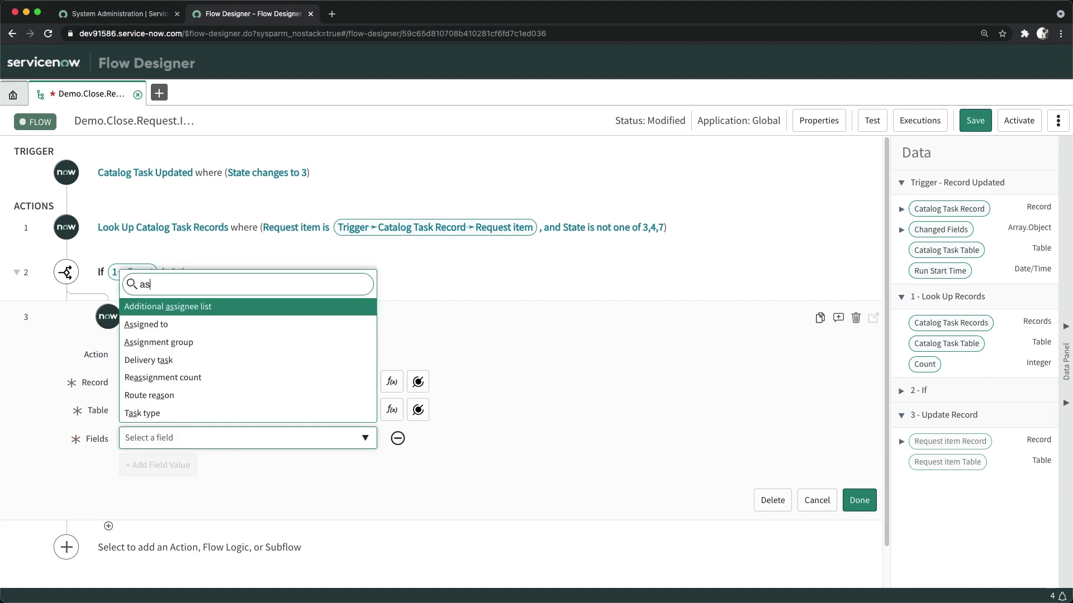
key(BackSpace)
key(BackSpace)
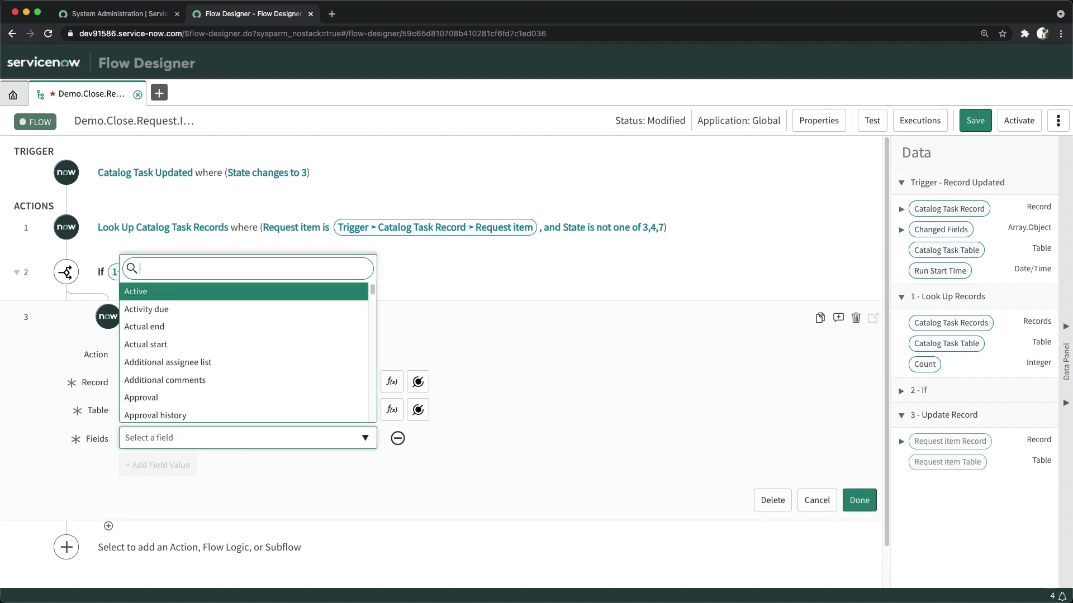
text(sta)
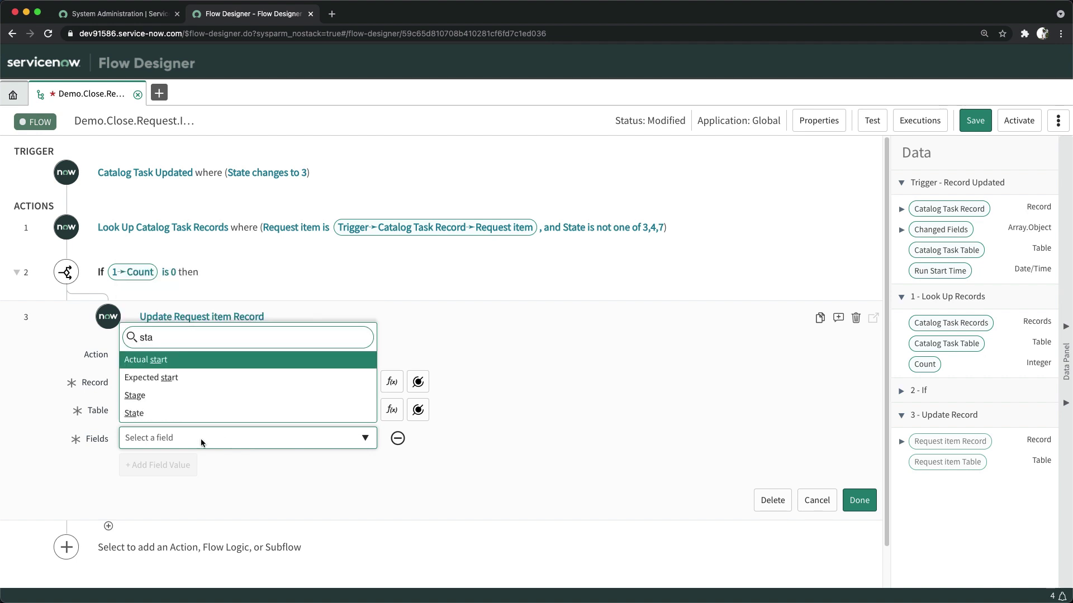
click(145, 415)
click(467, 447)
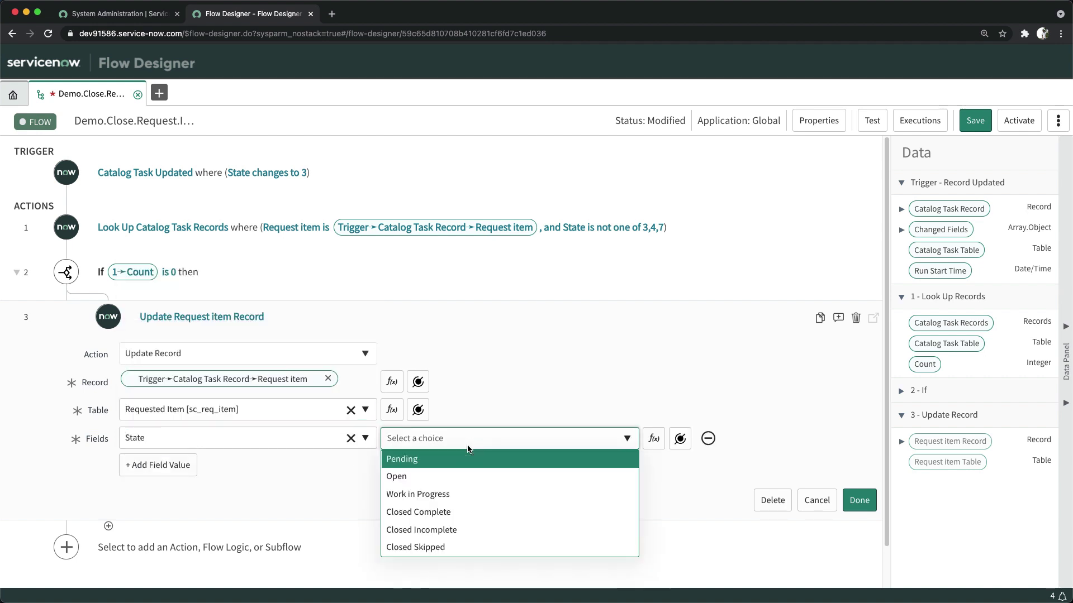
click(430, 513)
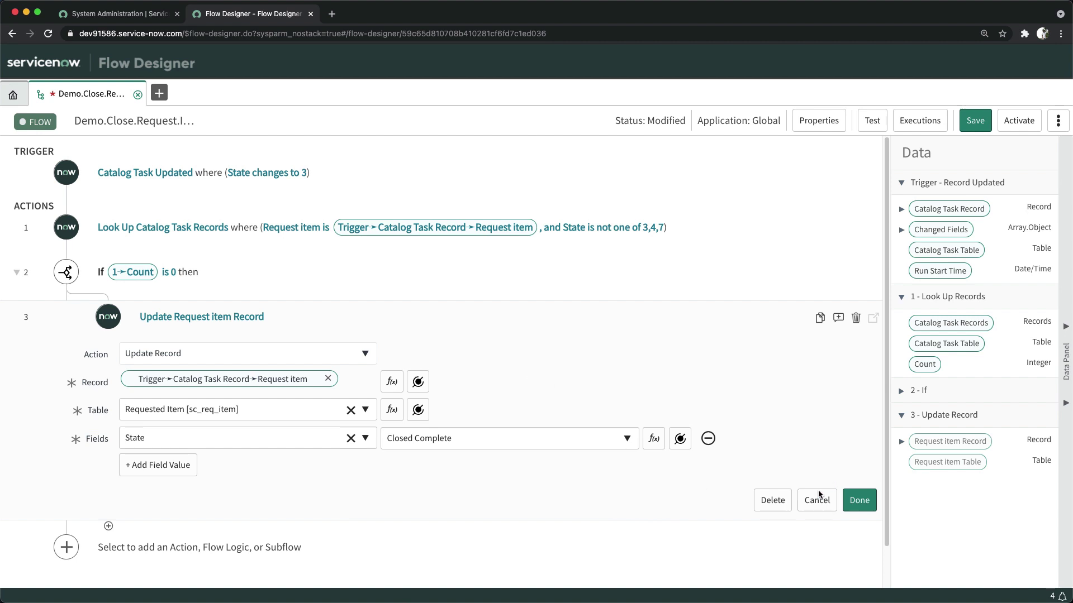
click(859, 500)
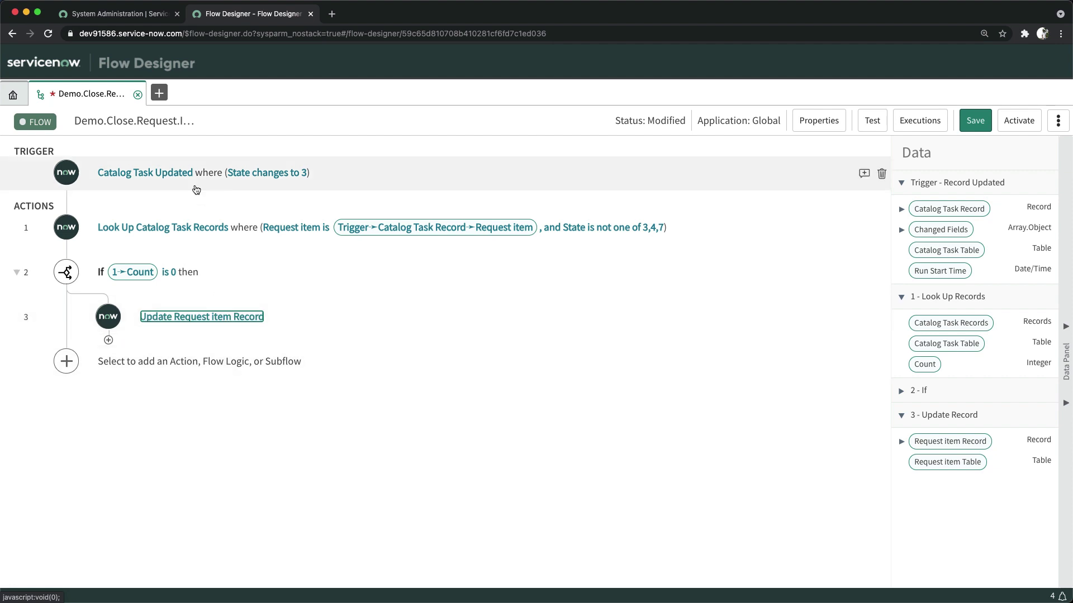
click(977, 125)
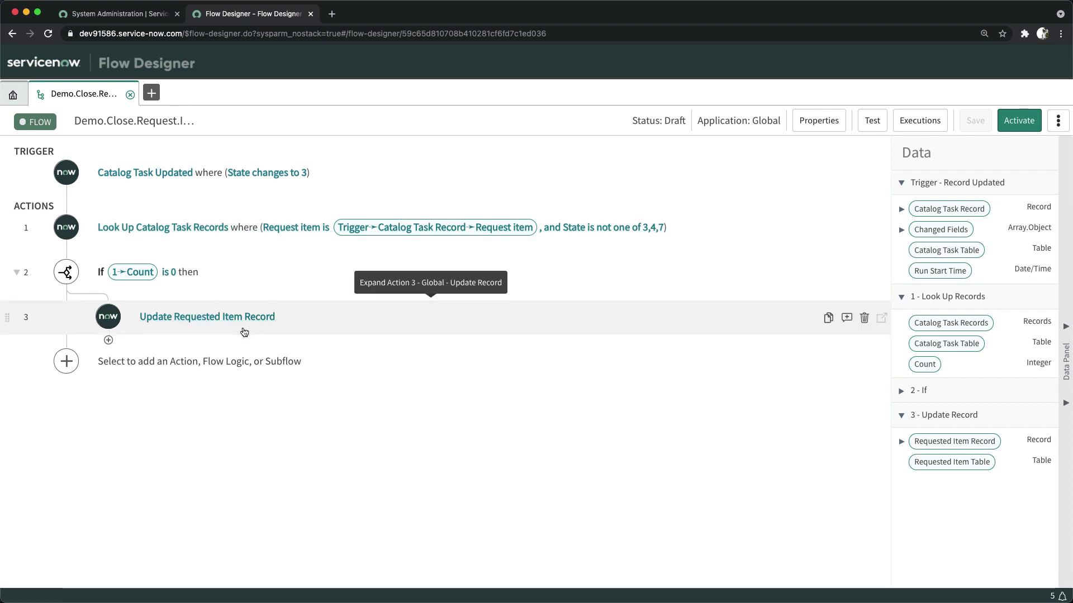
Activate Demo.Close.Request.Item, confirm, and return to the System Administration tab
click(1027, 129)
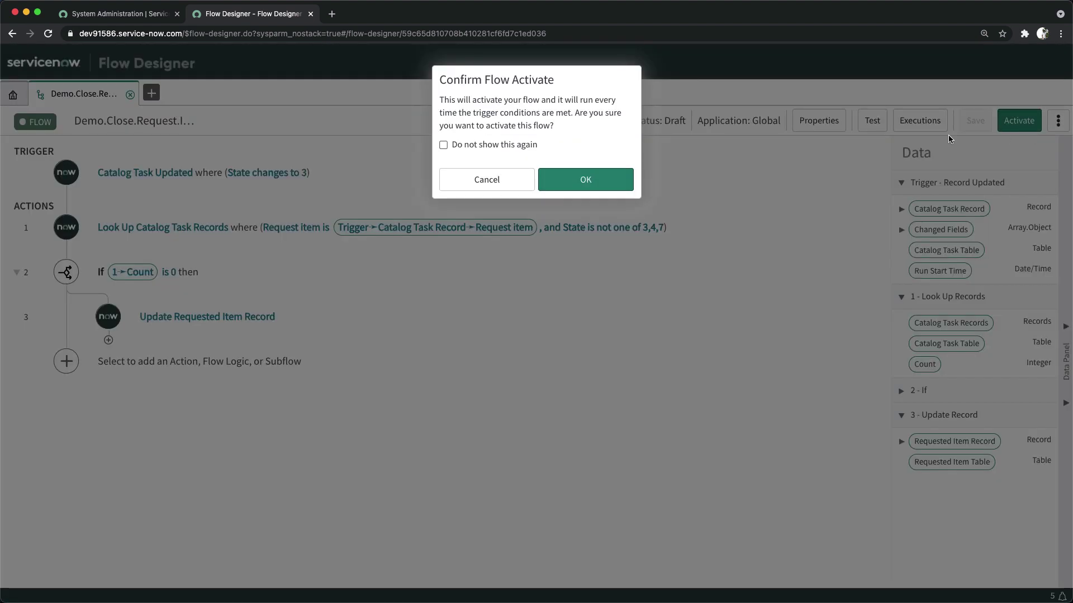
click(580, 182)
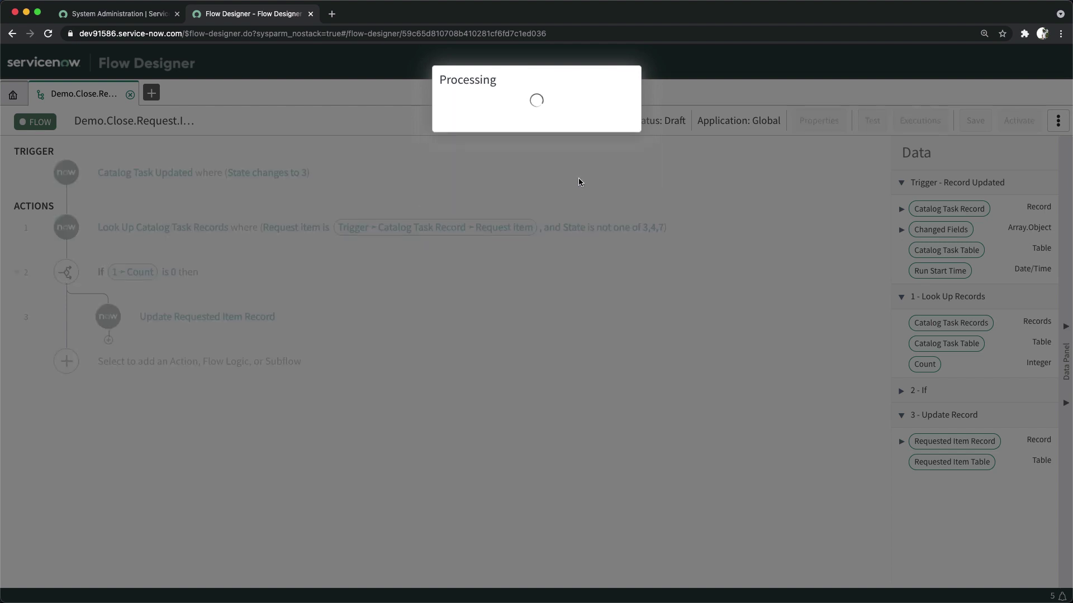
click(101, 9)
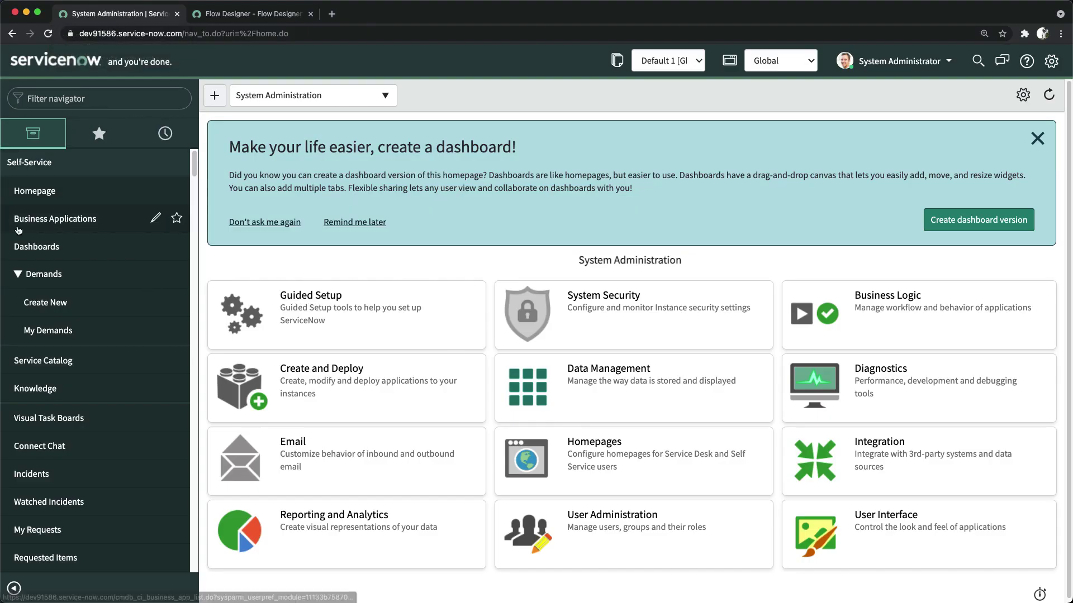
Order the Microsoft Access item from Service Catalog > Software
click(48, 363)
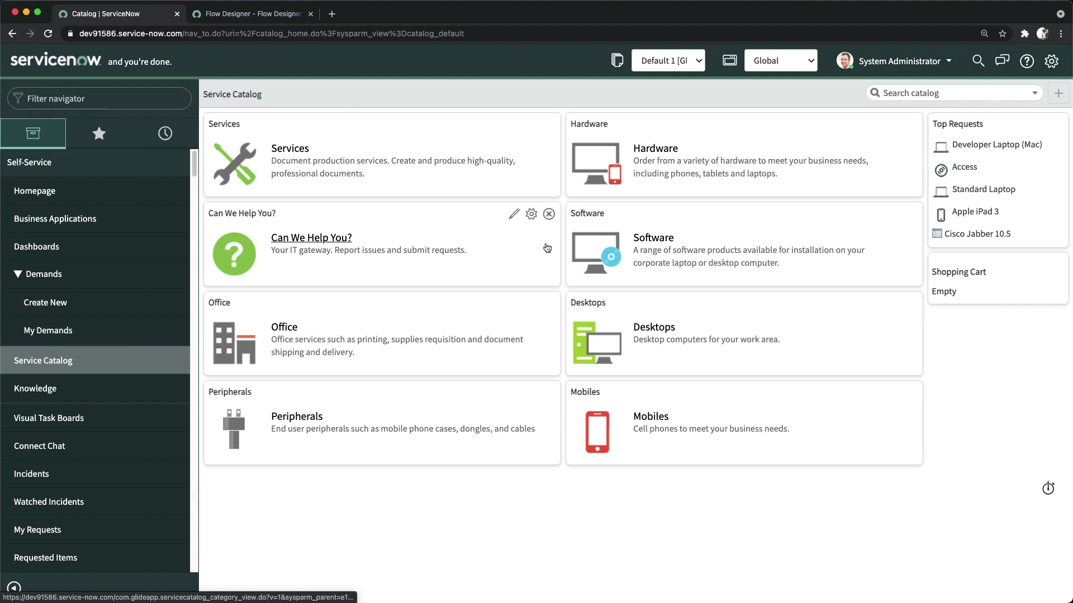
click(657, 245)
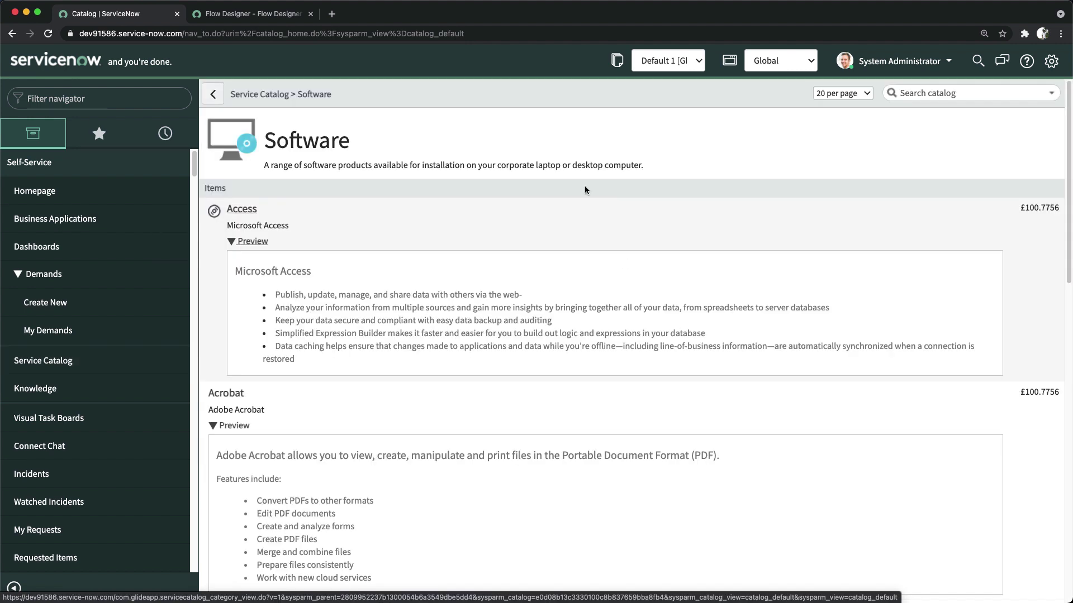
scroll(391, 369, down, 10)
scroll(400, 372, up, 10)
click(569, 303)
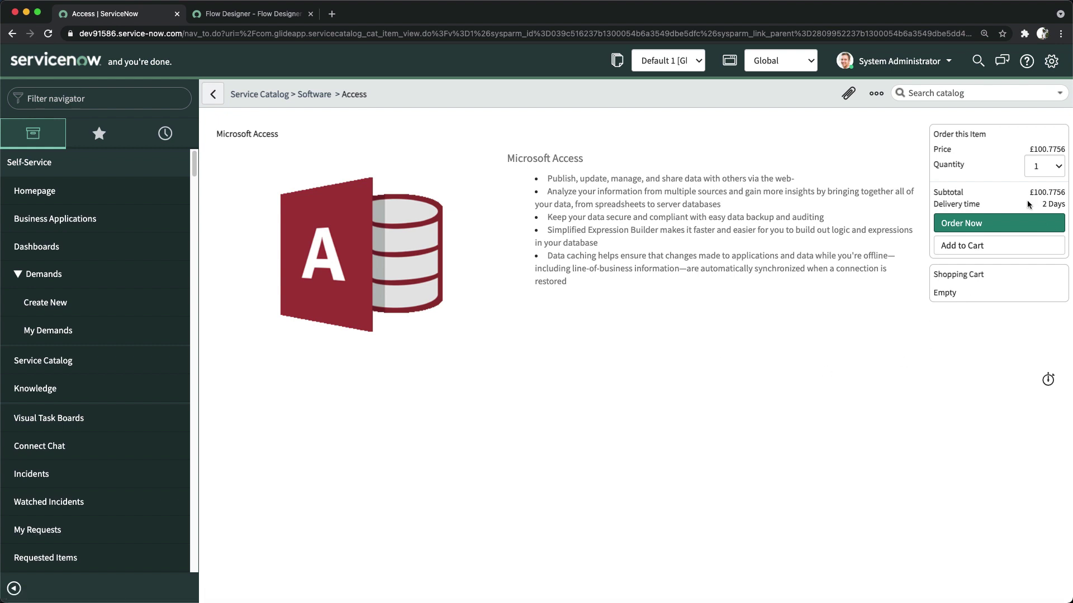
click(1004, 223)
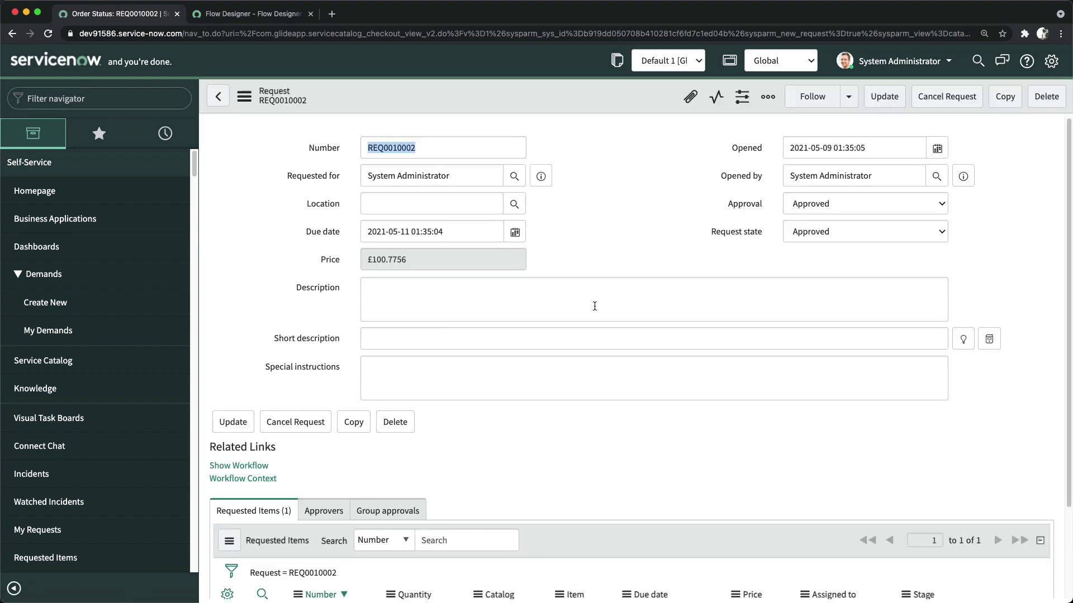
Open the new requested item and start a new Catalog Task for it
scroll(595, 306, down, 3)
scroll(548, 313, up, 3)
scroll(548, 313, down, 3)
click(323, 493)
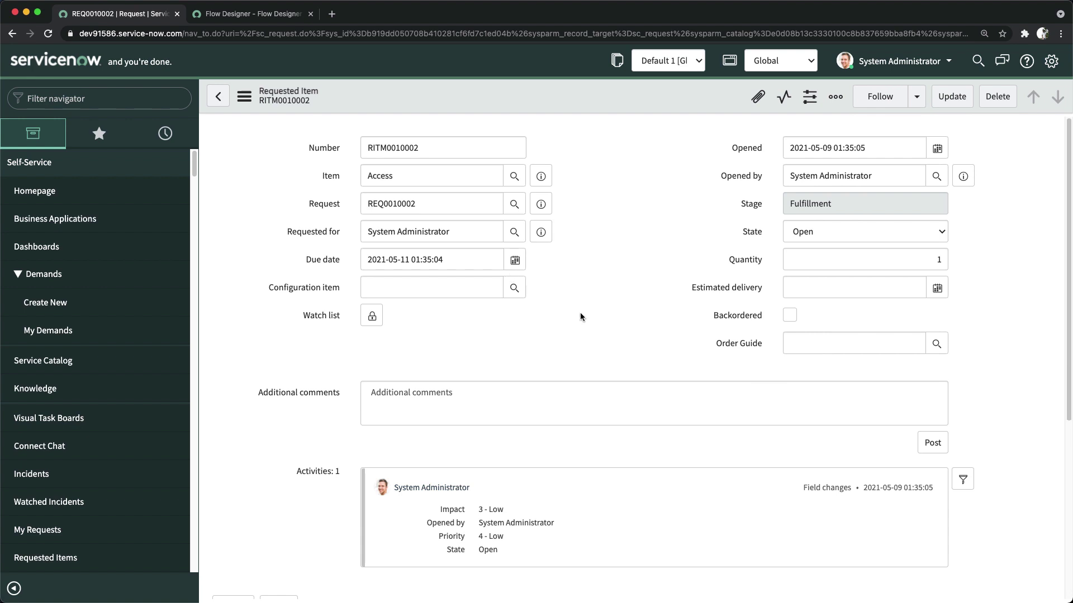
scroll(506, 367, down, 5)
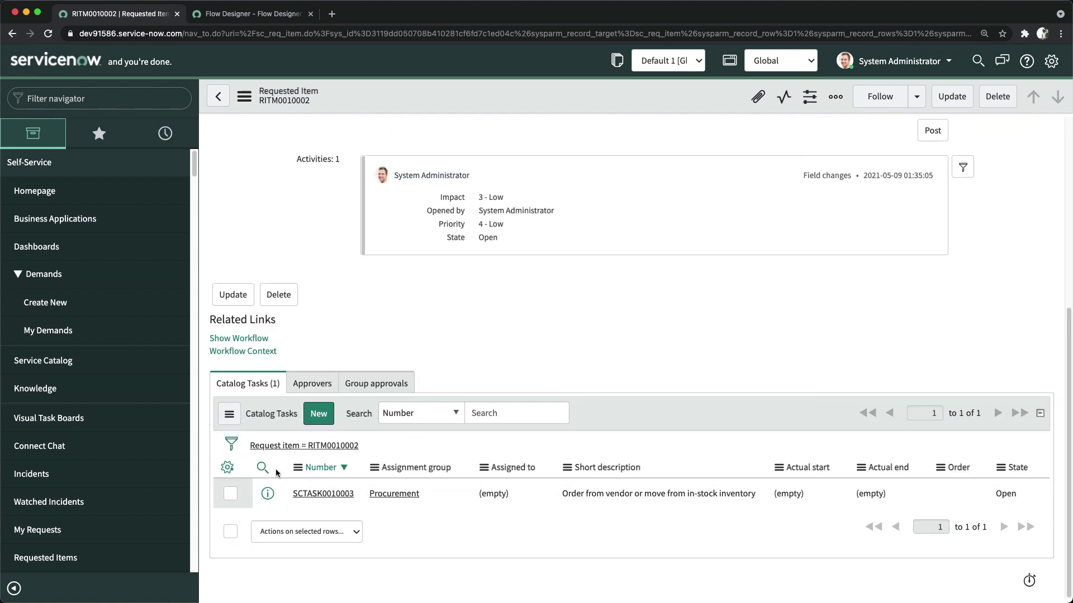
click(319, 415)
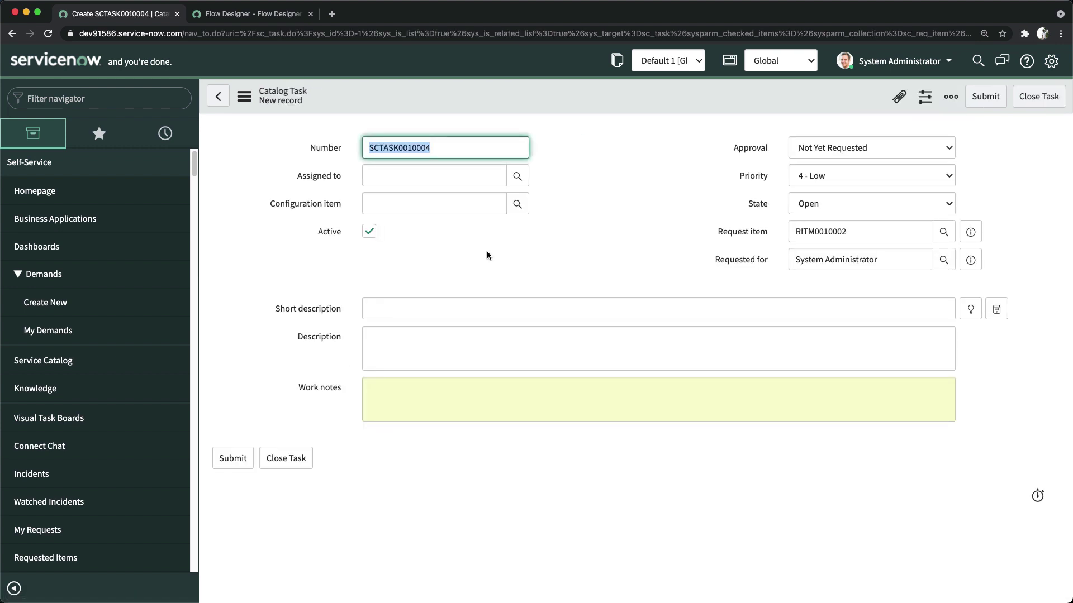
Submit the task with short description 'Test' and open SCTASK0010004 in a new tab
click(618, 309)
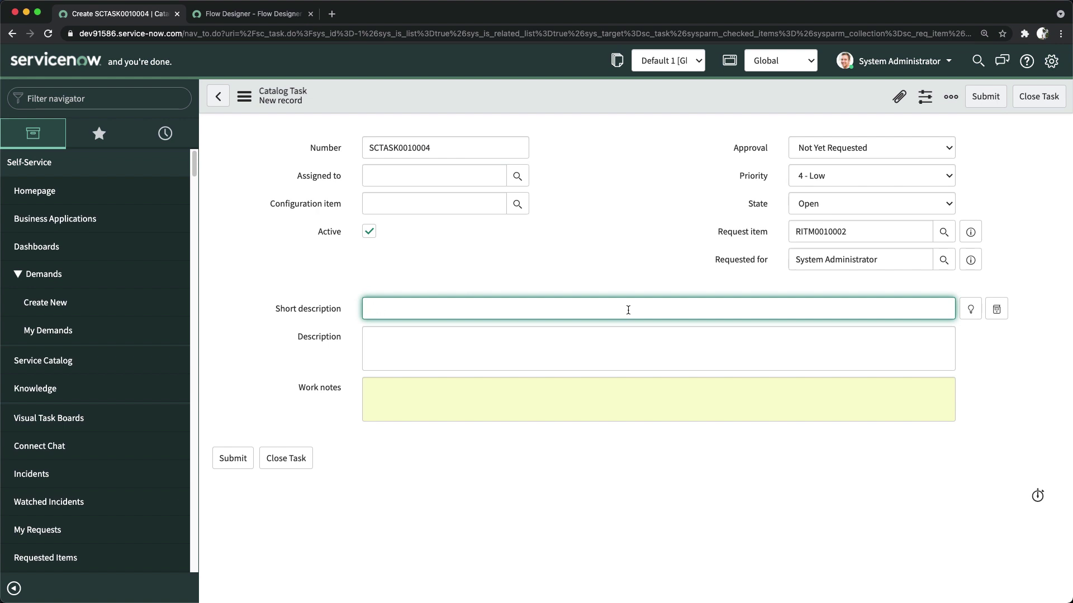
click(230, 458)
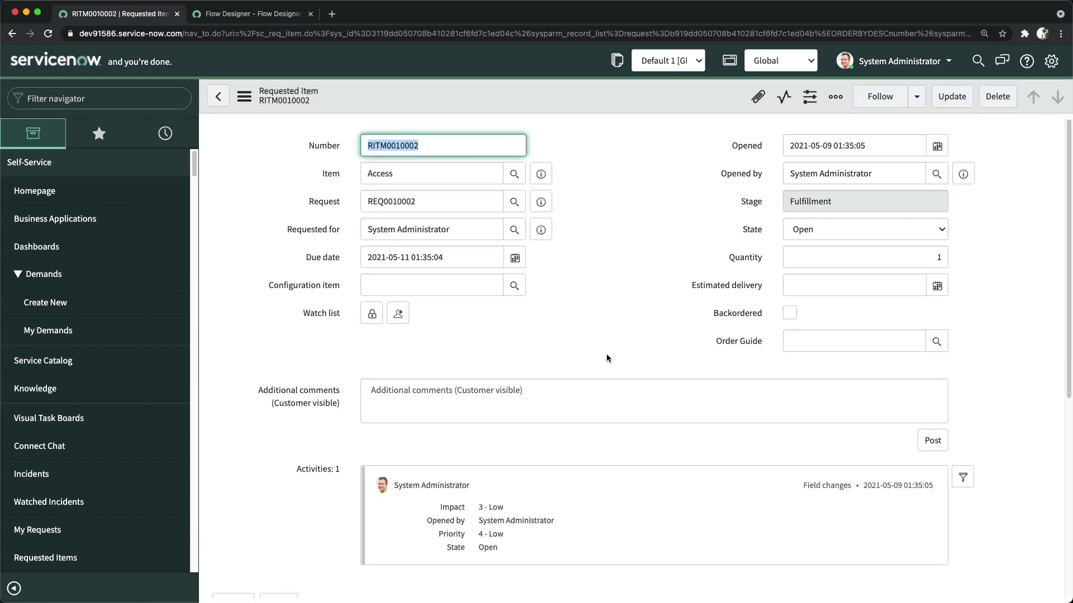
scroll(606, 352, down, 6)
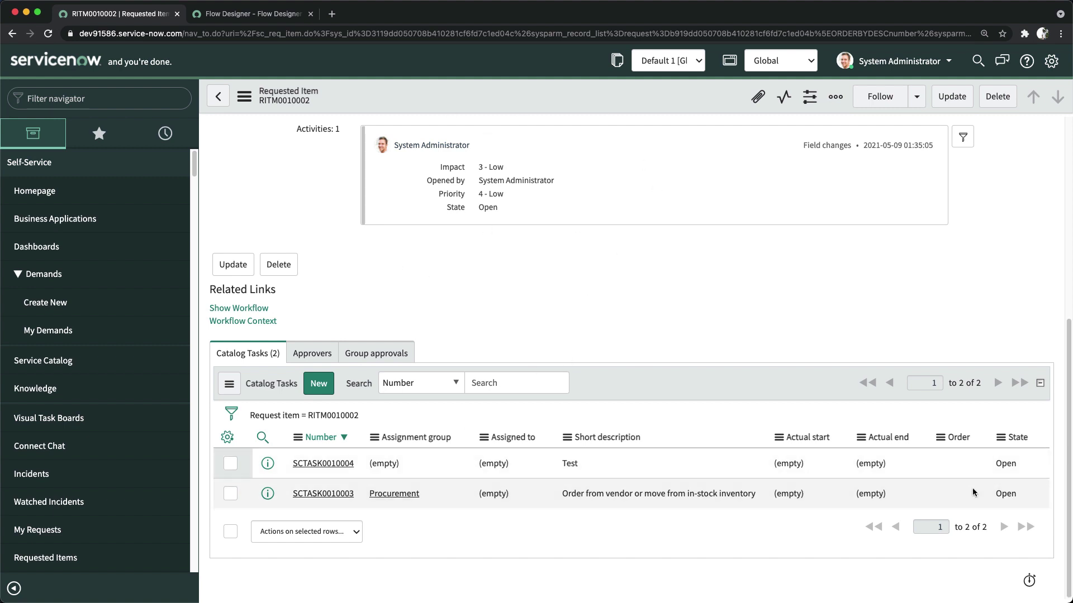
super+click(334, 463)
Set SCTASK0010004's state to Closed Complete, save it, and close its tab
key(ctrl+Tab)
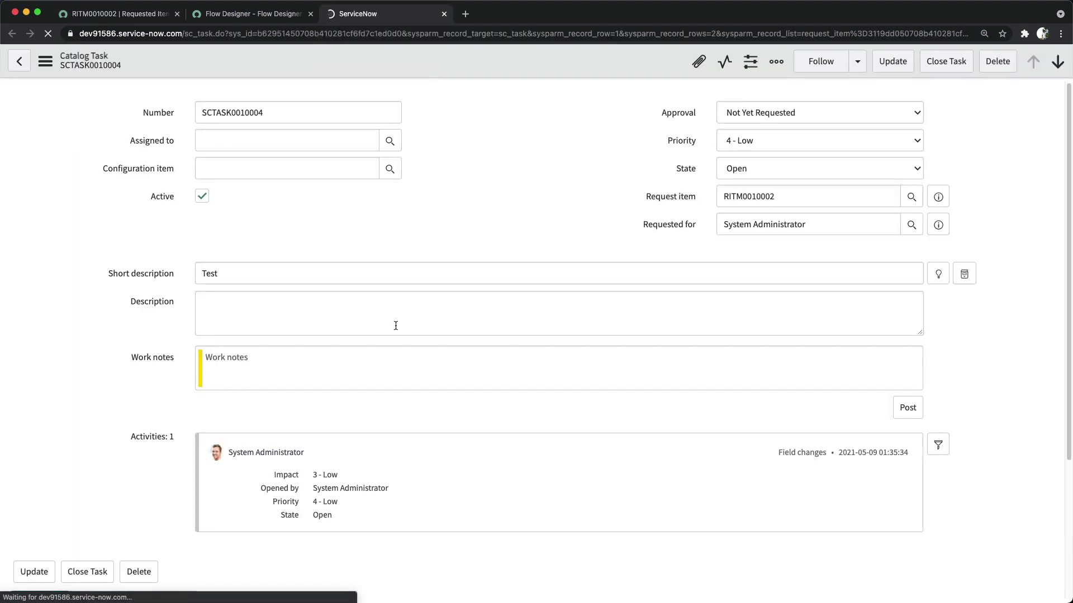
click(756, 170)
click(760, 197)
click(34, 571)
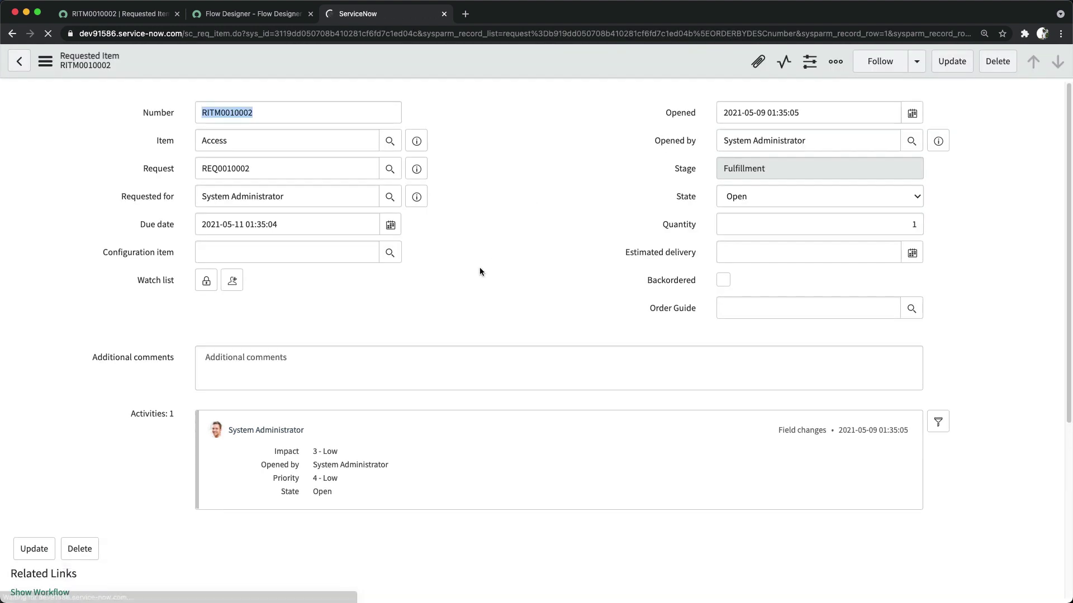
click(444, 14)
Reload RITM0010002 to review its catalog tasks, then return to Flow Designer
click(117, 14)
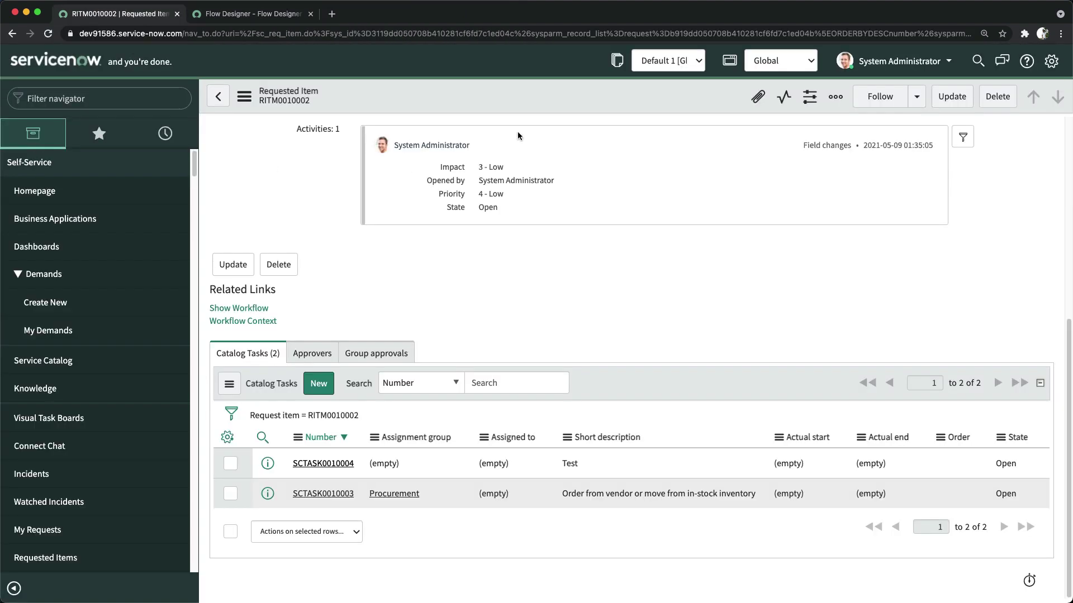
right_click(468, 92)
click(521, 329)
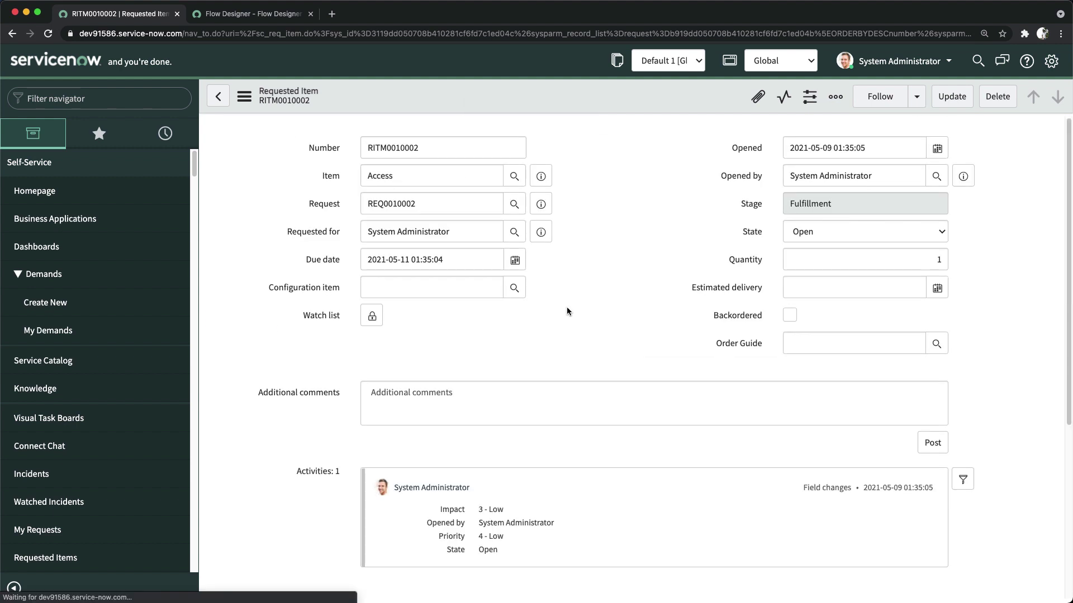
scroll(589, 334, down, 4)
scroll(598, 339, down, 2)
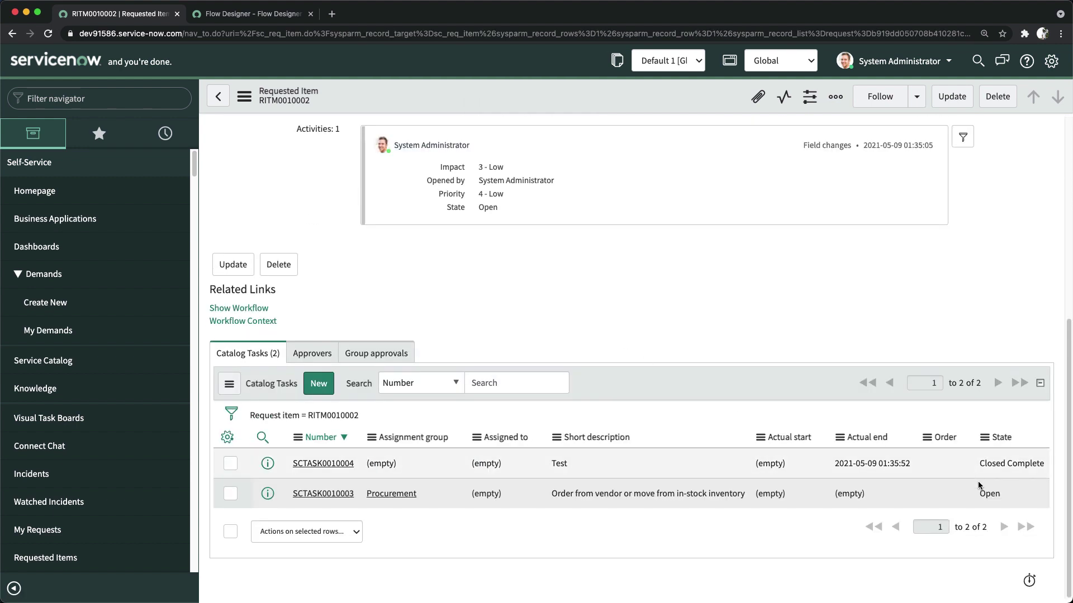
scroll(581, 422, up, 6)
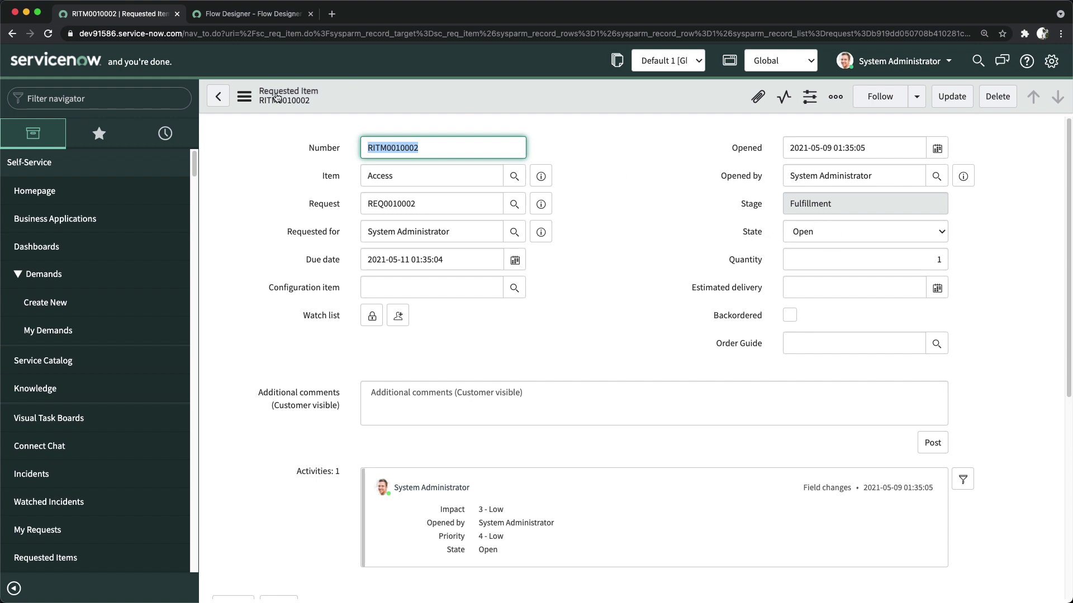
click(254, 16)
click(111, 15)
click(266, 17)
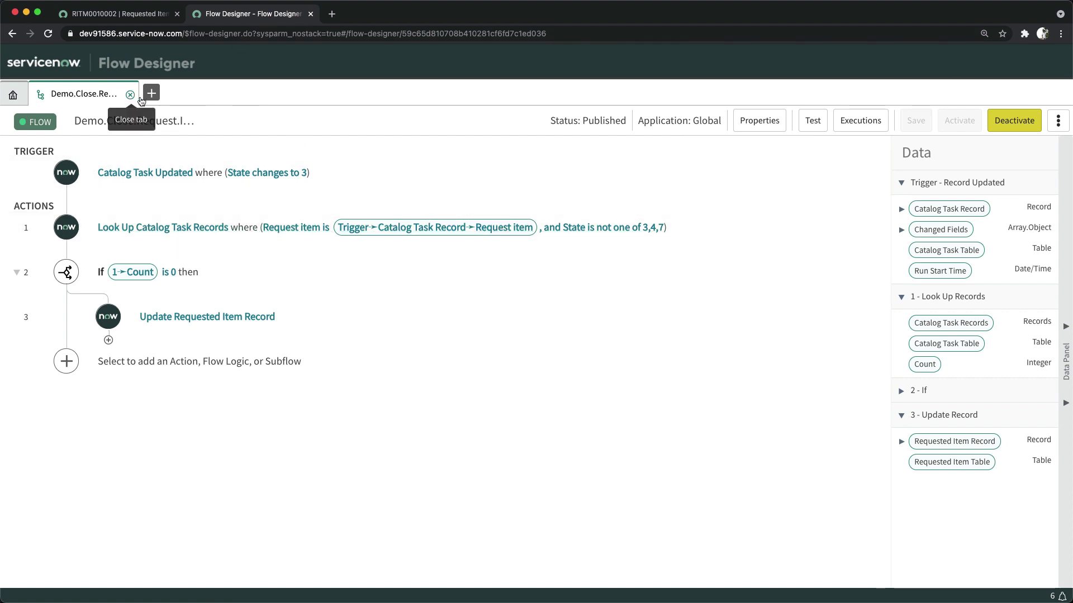
Inspect the first execution, where the If evaluated False and skipped Update Record, then return to RITM0010002's Catalog Tasks
click(858, 123)
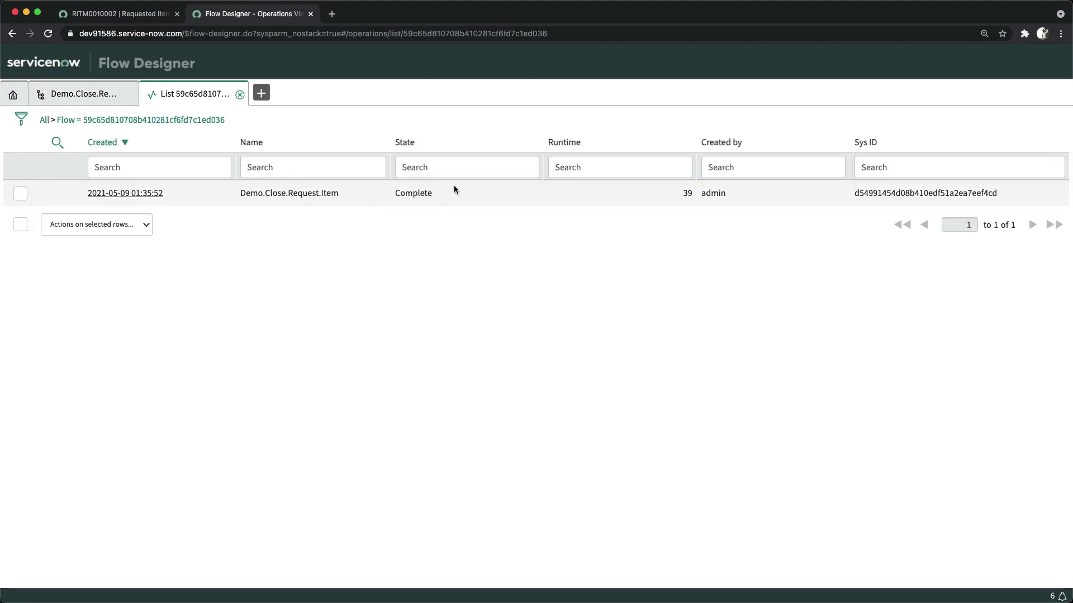
click(125, 194)
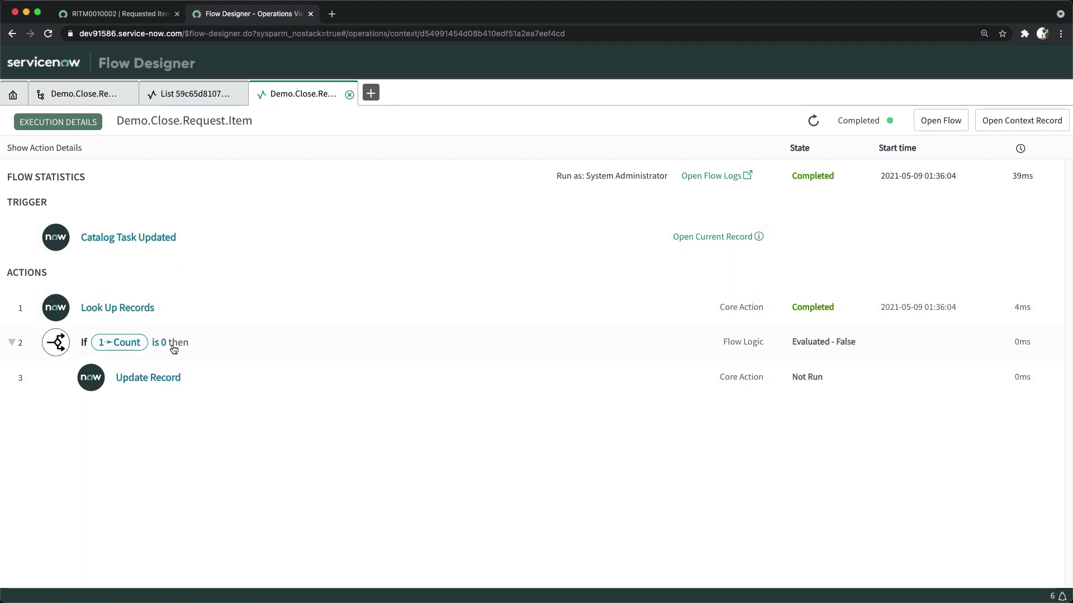
click(12, 342)
click(13, 342)
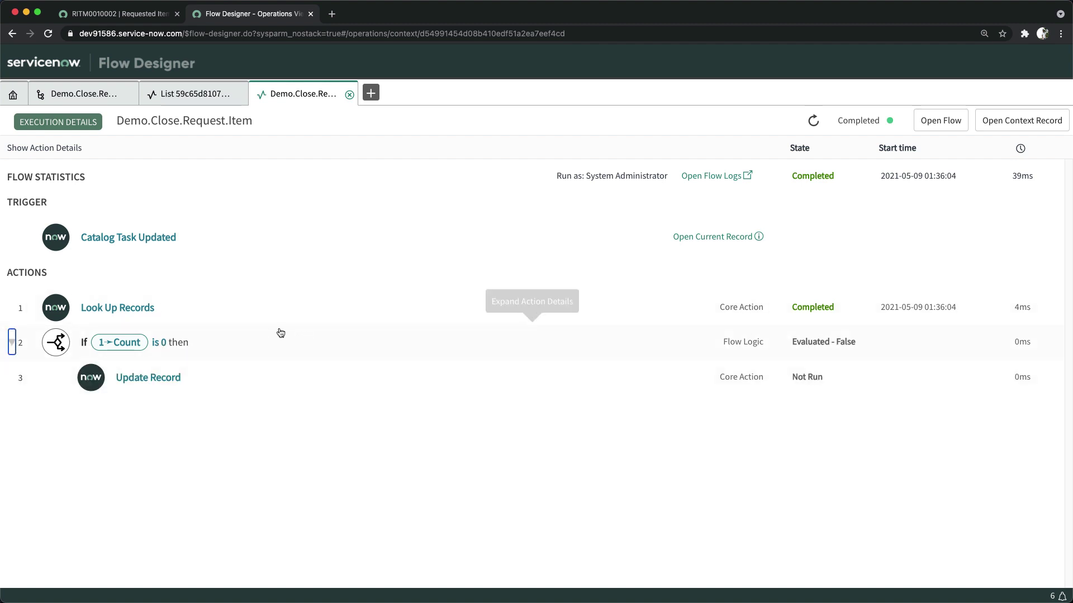
click(140, 12)
scroll(310, 335, down, 10)
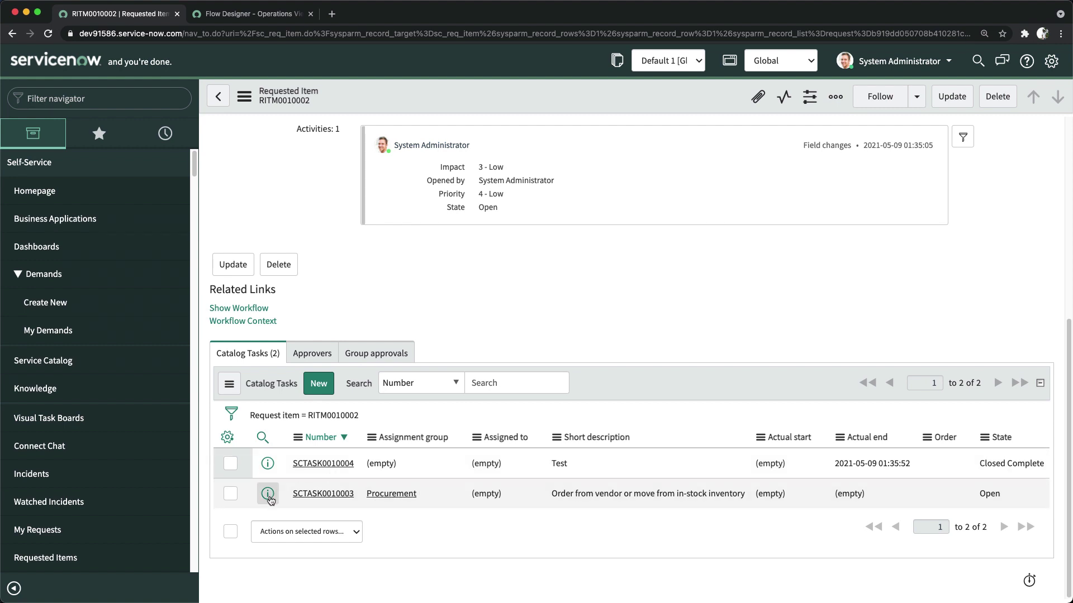
Set catalog task SCTASK0010003 to Closed Complete and save it
super+click(323, 494)
click(405, 22)
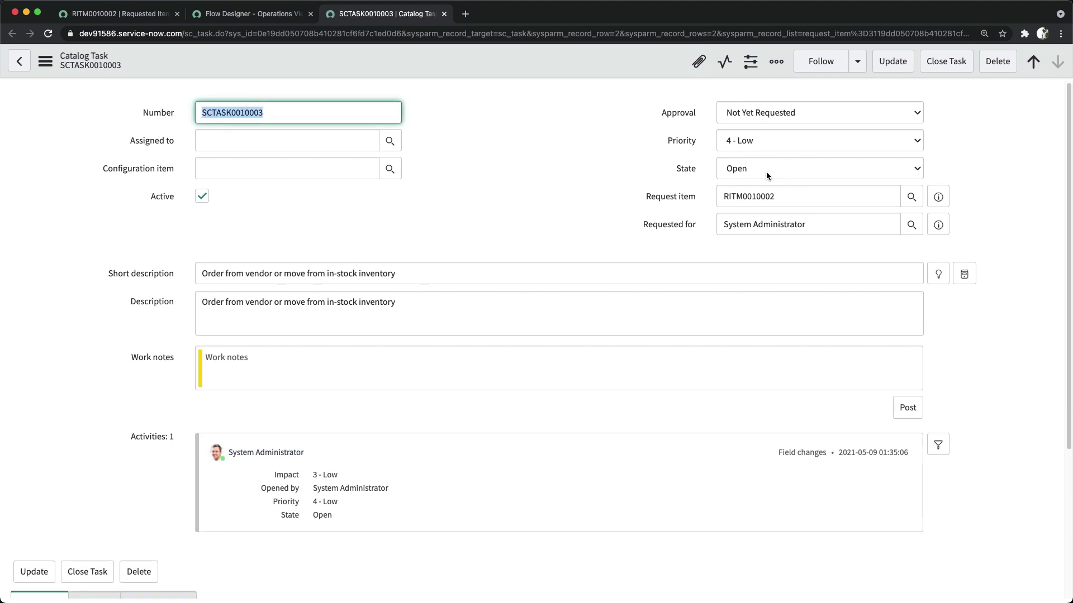
click(765, 170)
click(760, 210)
click(766, 169)
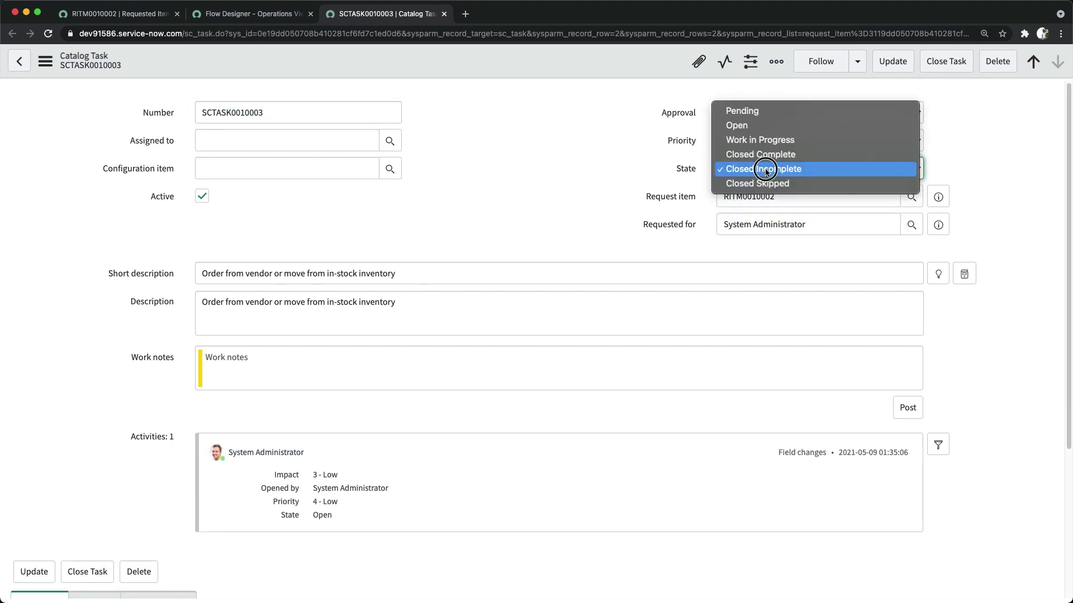
click(780, 153)
click(499, 166)
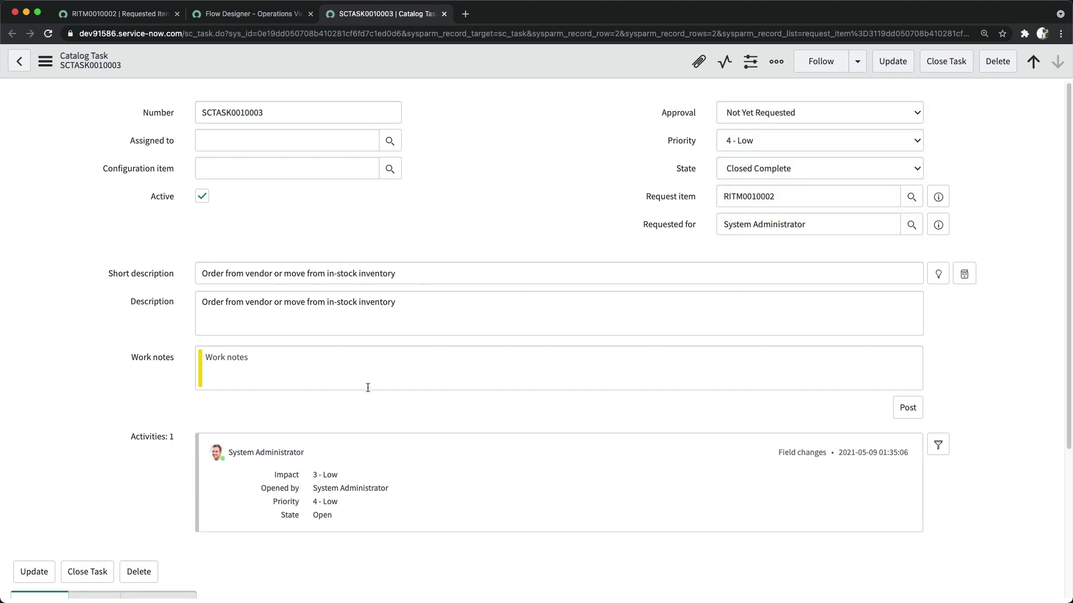
right_click(465, 65)
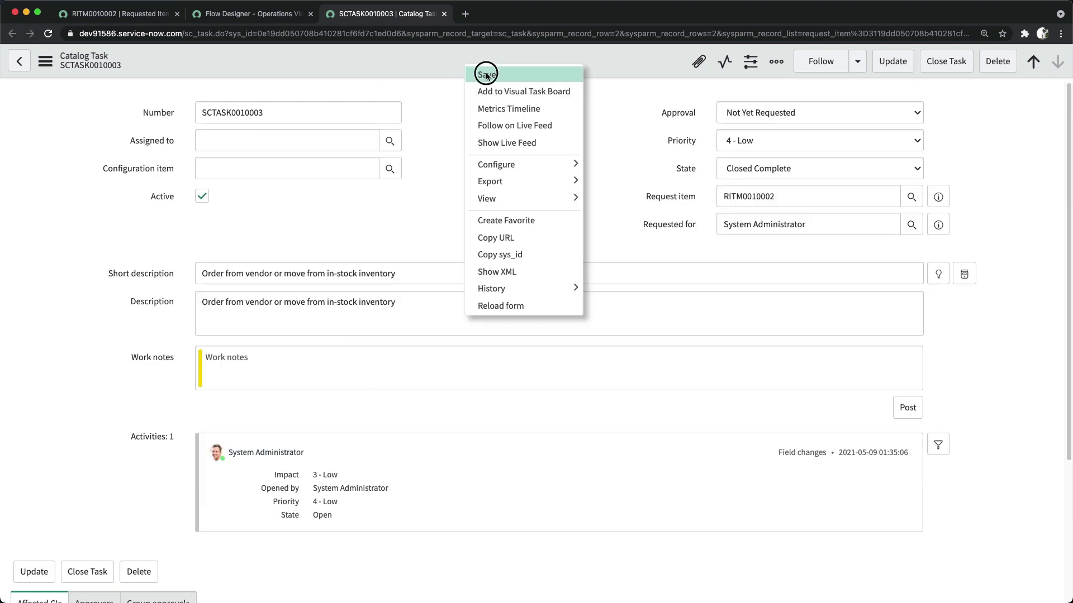
click(486, 74)
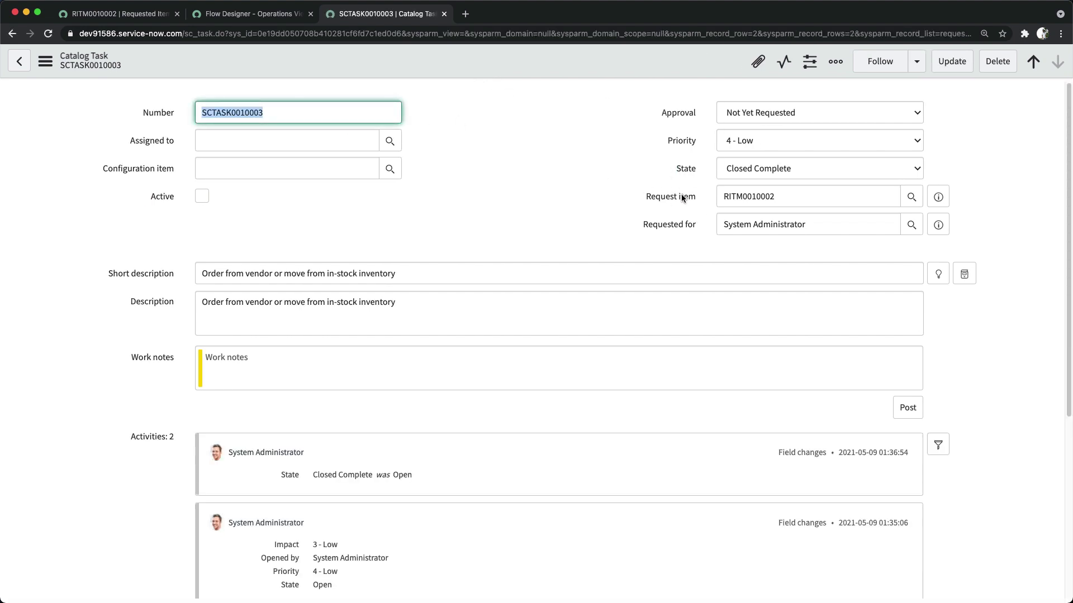
In Flow Designer, open the newest execution of Demo.Close.Request.Item
click(251, 13)
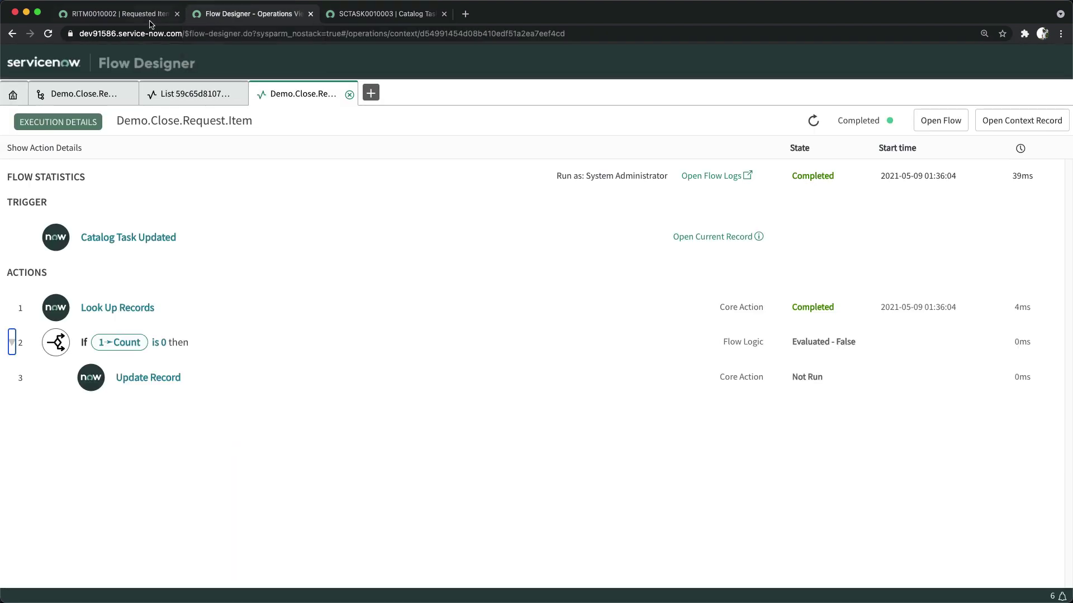
click(349, 95)
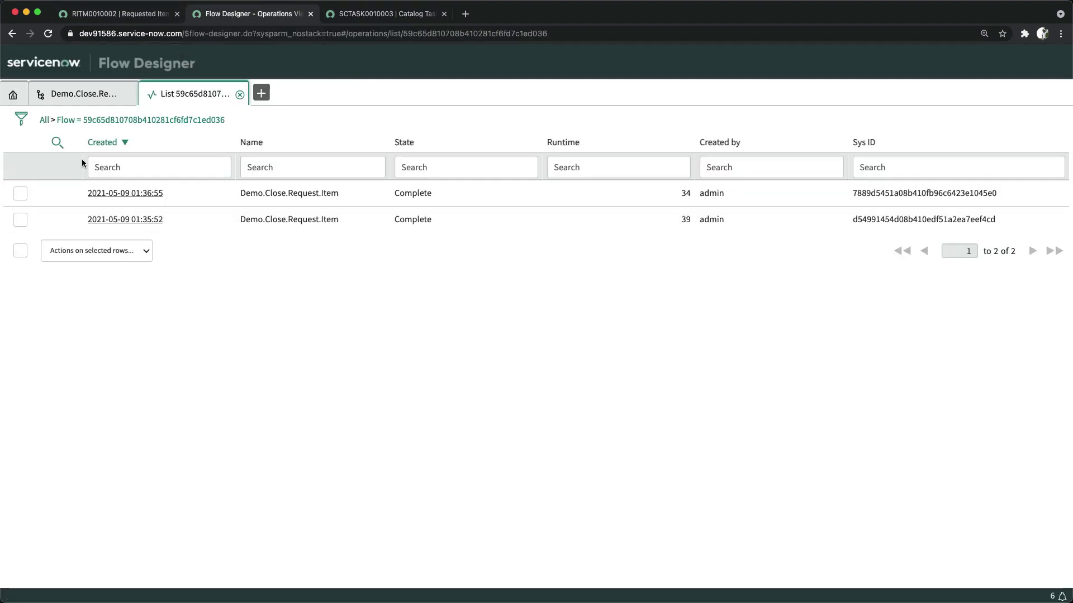
click(175, 122)
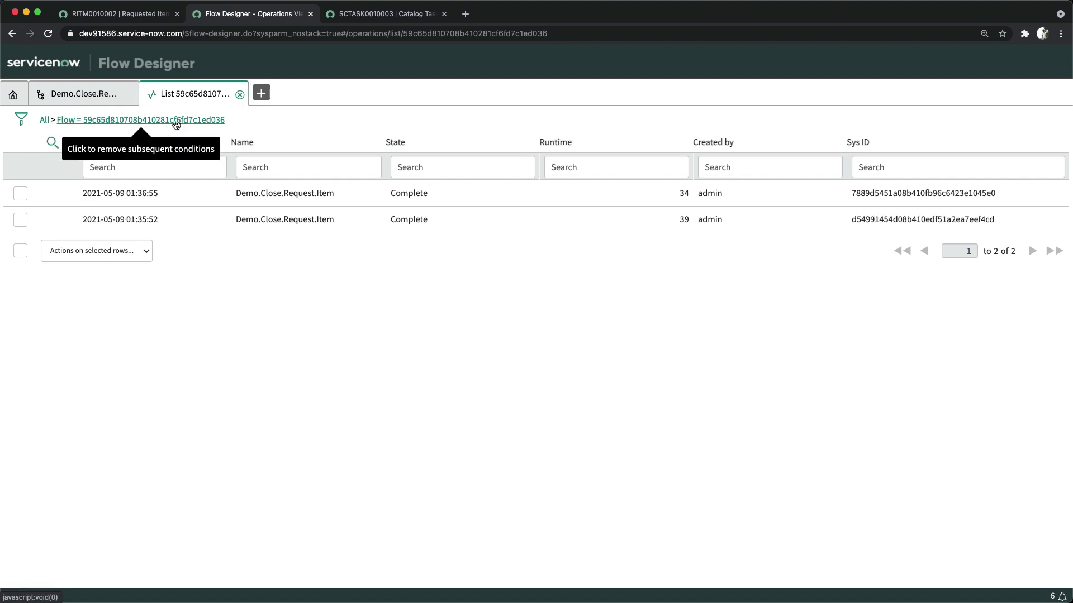
click(134, 195)
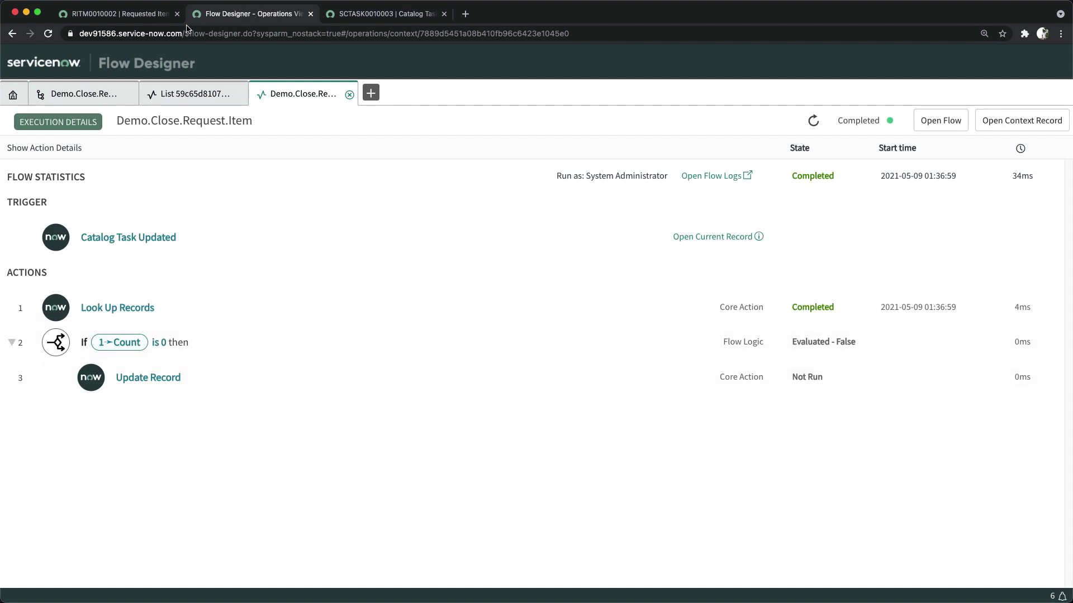
Reload the RITM0010002 form and scroll to its Catalog Tasks list
click(133, 15)
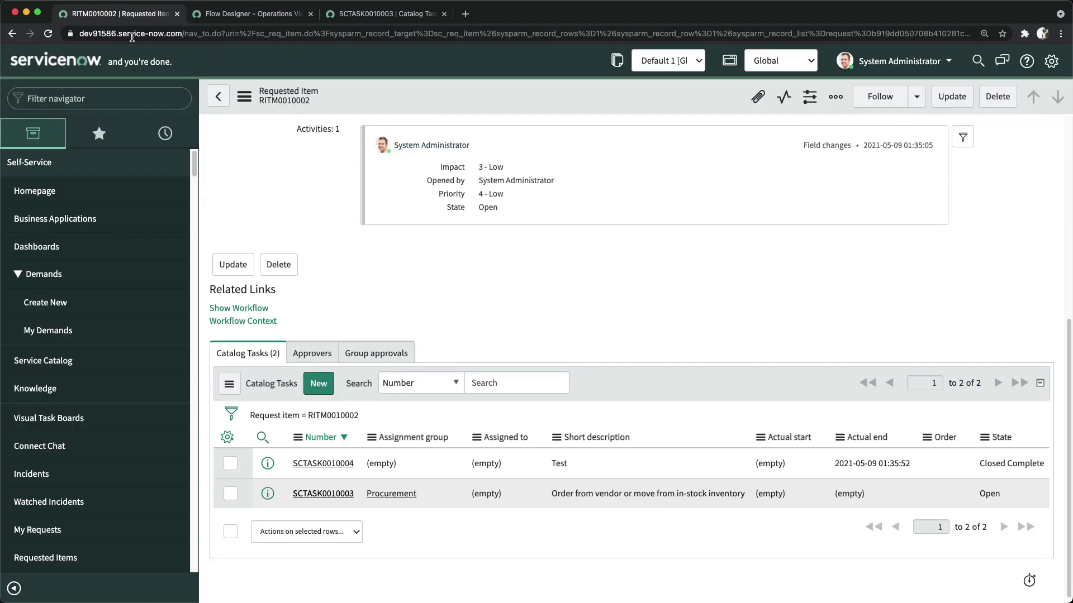
scroll(604, 182, up, 6)
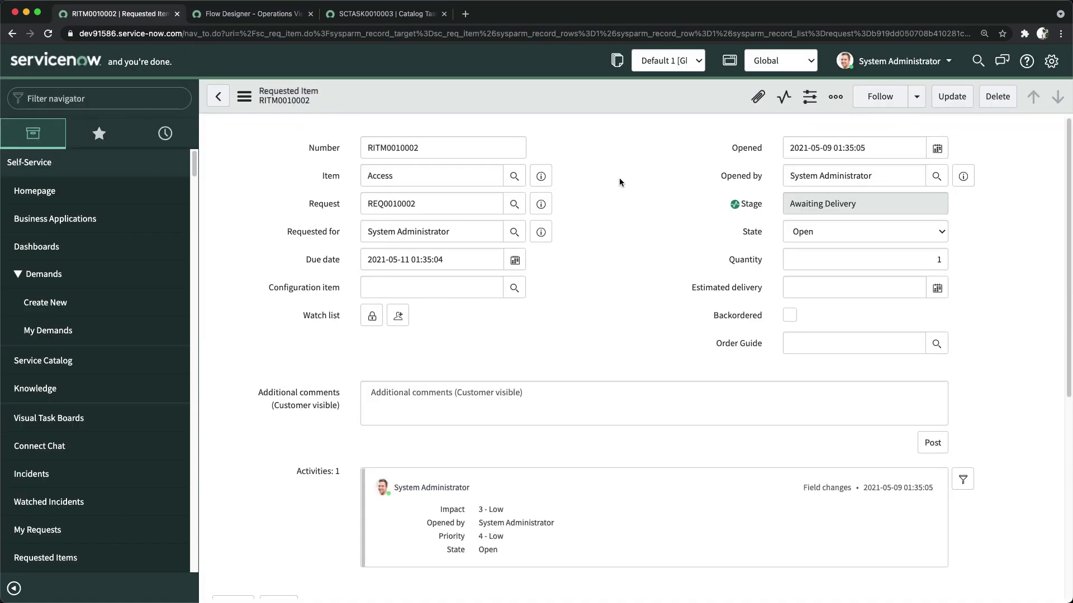
right_click(569, 96)
click(604, 333)
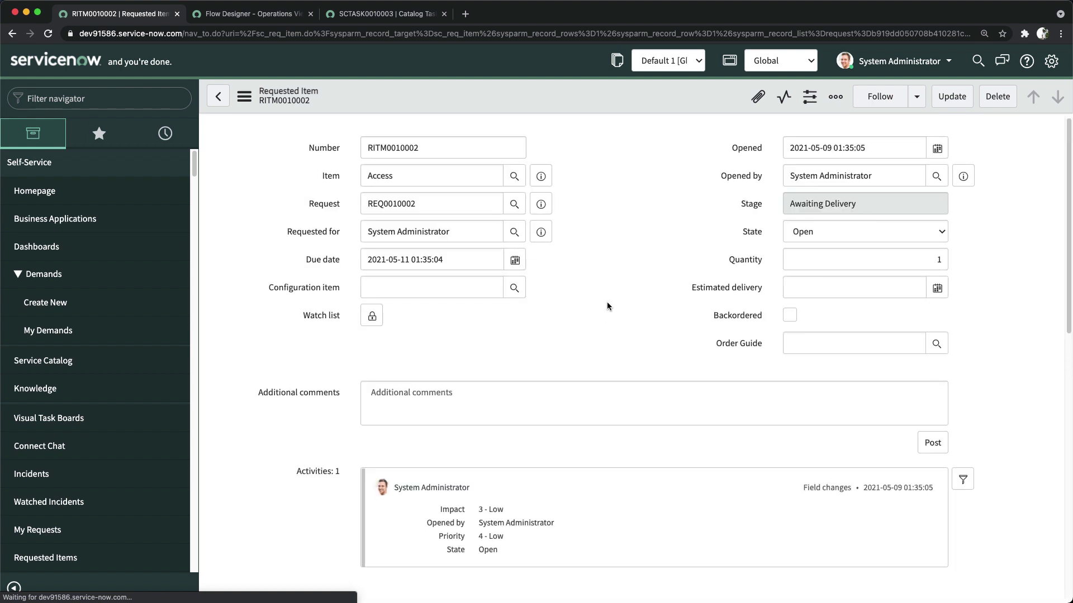
scroll(607, 305, down, 6)
scroll(608, 306, down, 1)
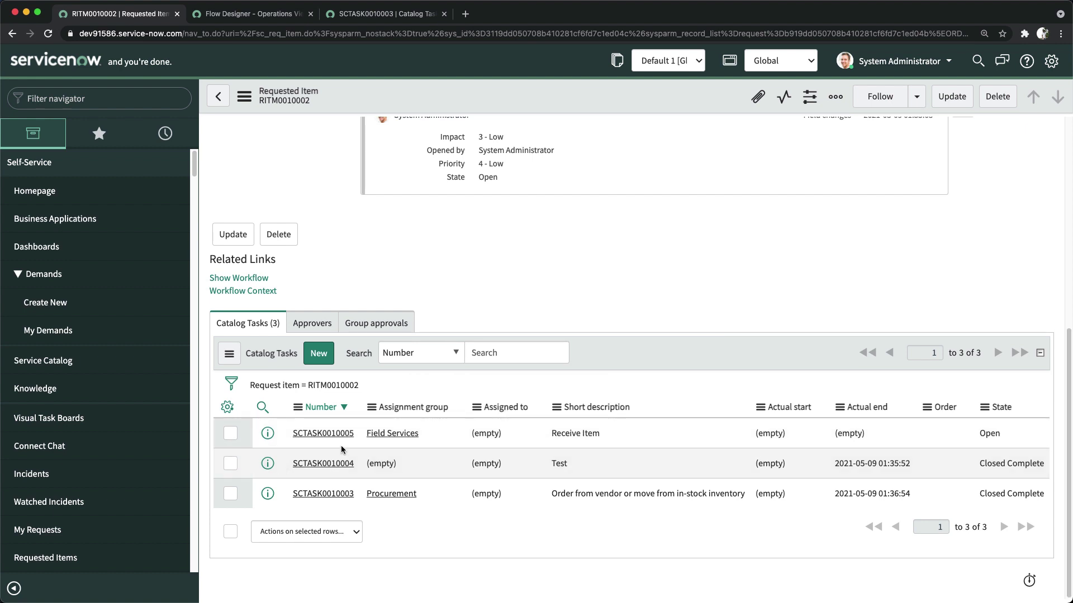
Set the Receive Item task SCTASK0010005 to Closed Complete and save it
super+click(324, 438)
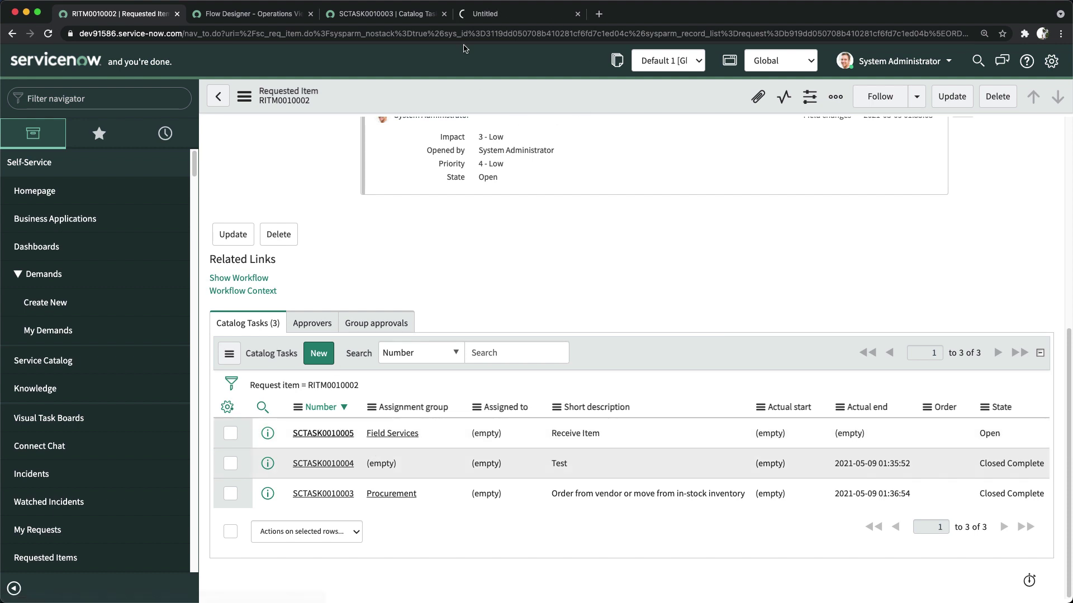
click(491, 15)
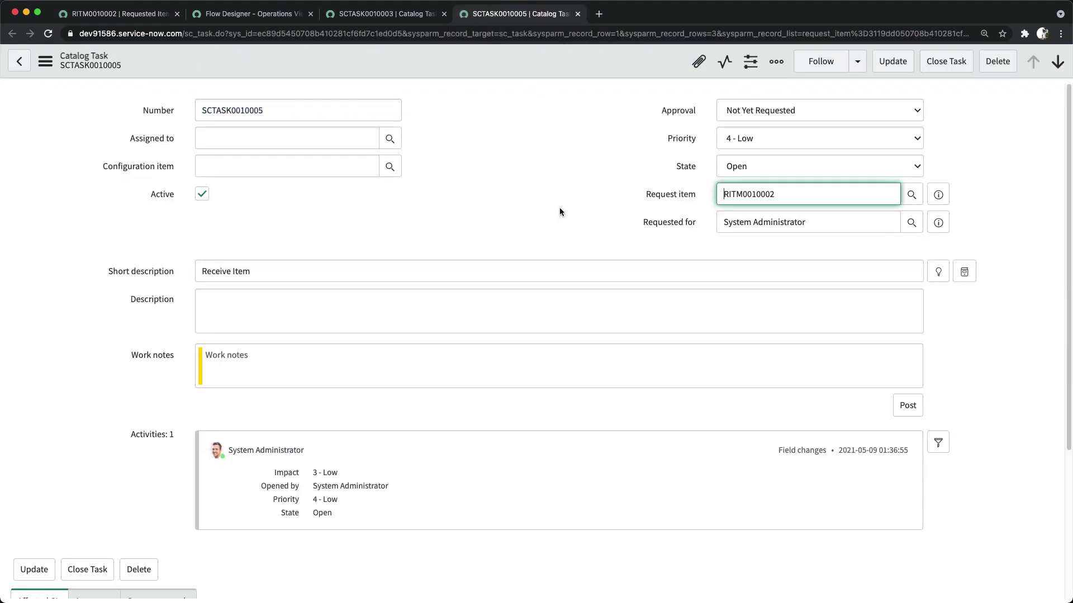
click(761, 140)
click(524, 152)
click(743, 168)
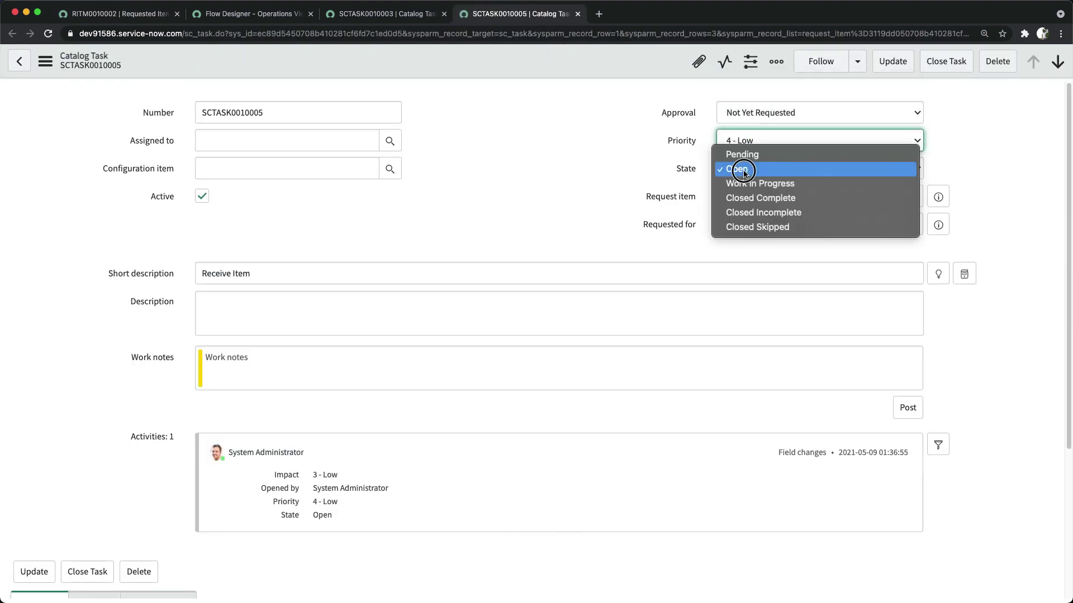
click(727, 198)
right_click(485, 64)
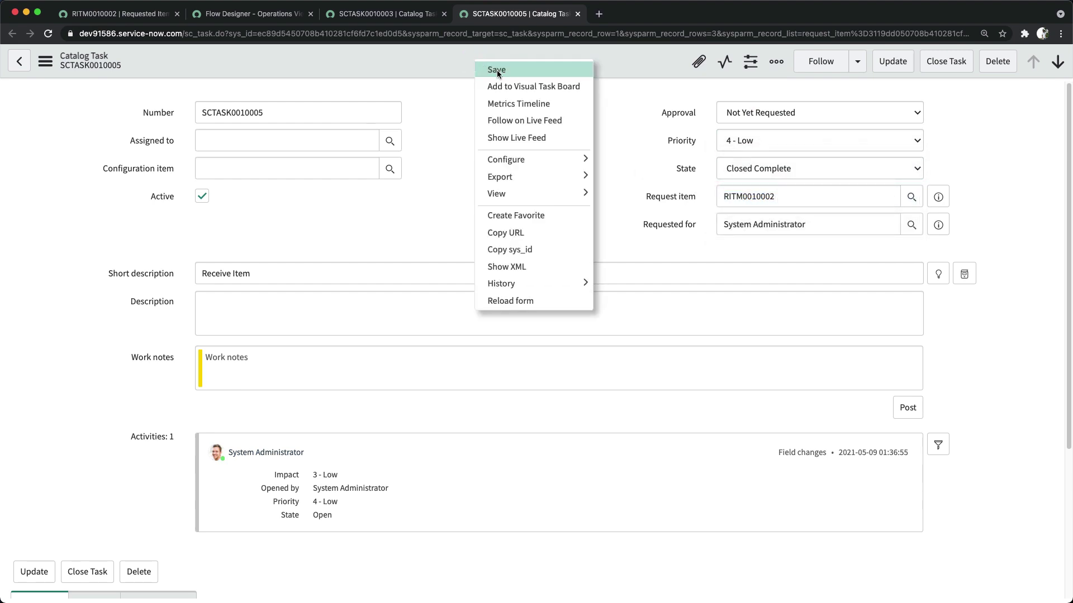
click(496, 70)
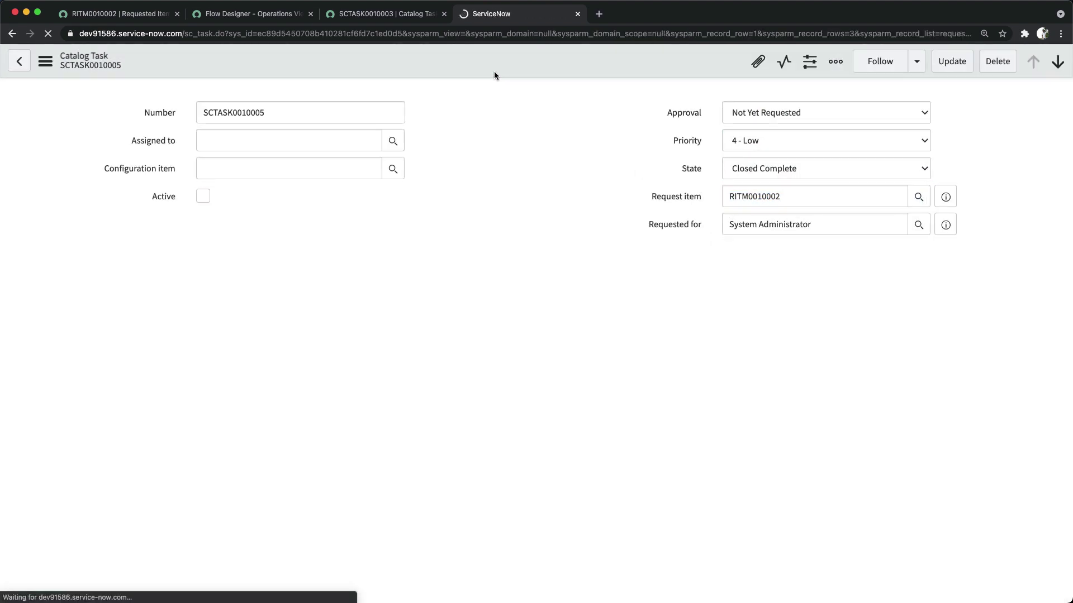
Return to Flow Designer's executions list, which shows a third, queued run
click(412, 17)
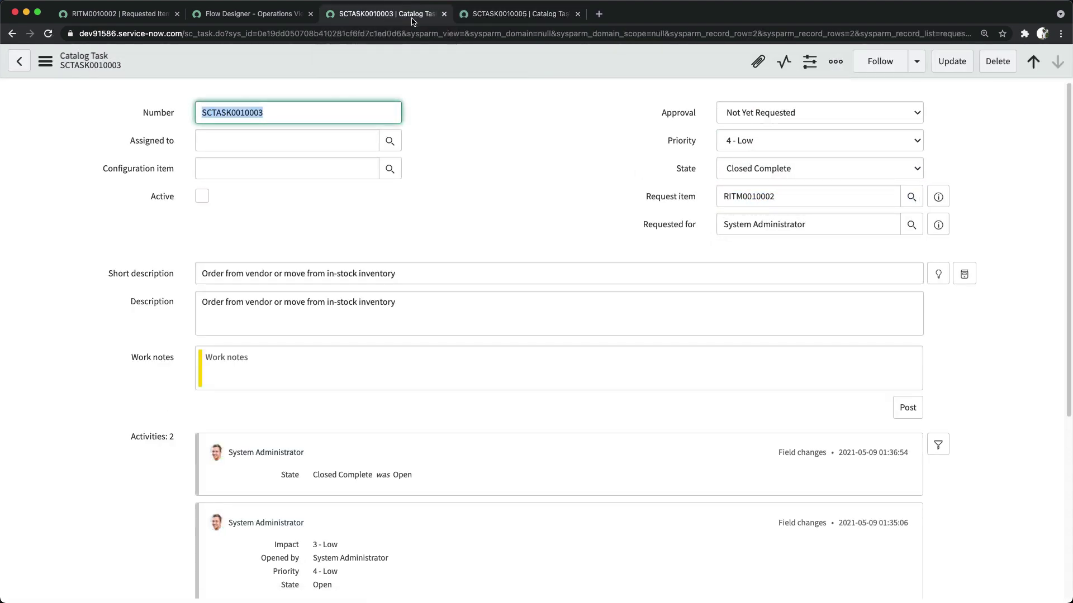
click(277, 16)
click(349, 95)
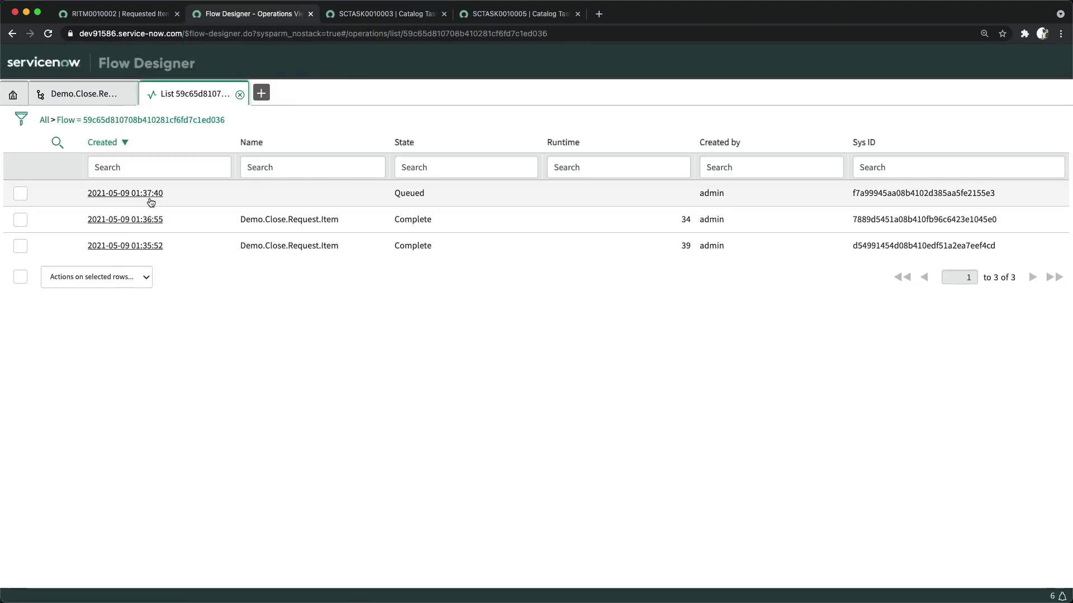
Open the 01:37:40 run's details, showing the If evaluated False and Update Record skipped
click(140, 194)
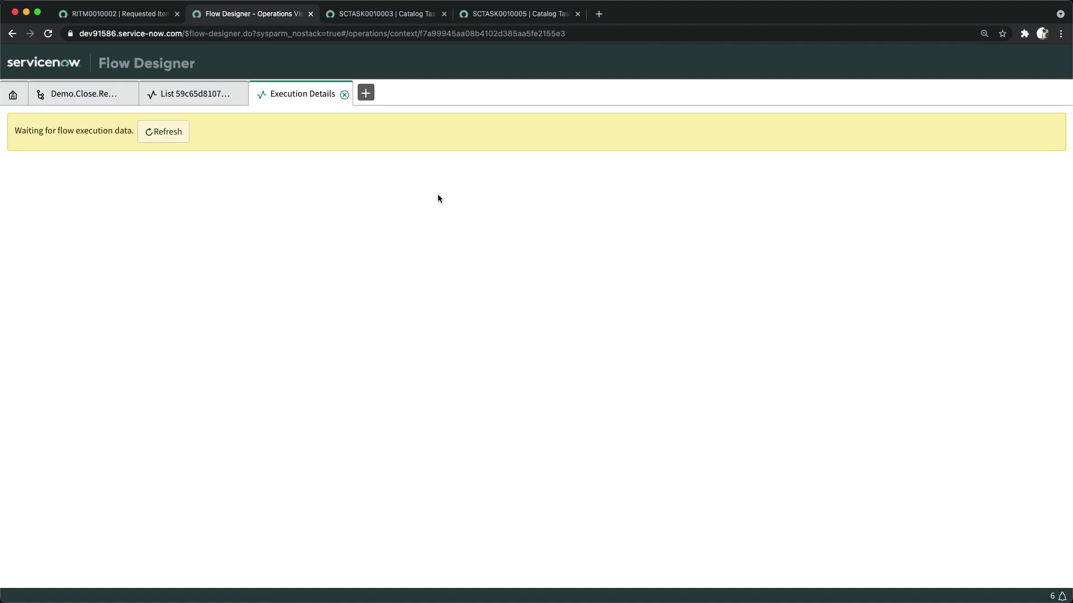
click(344, 95)
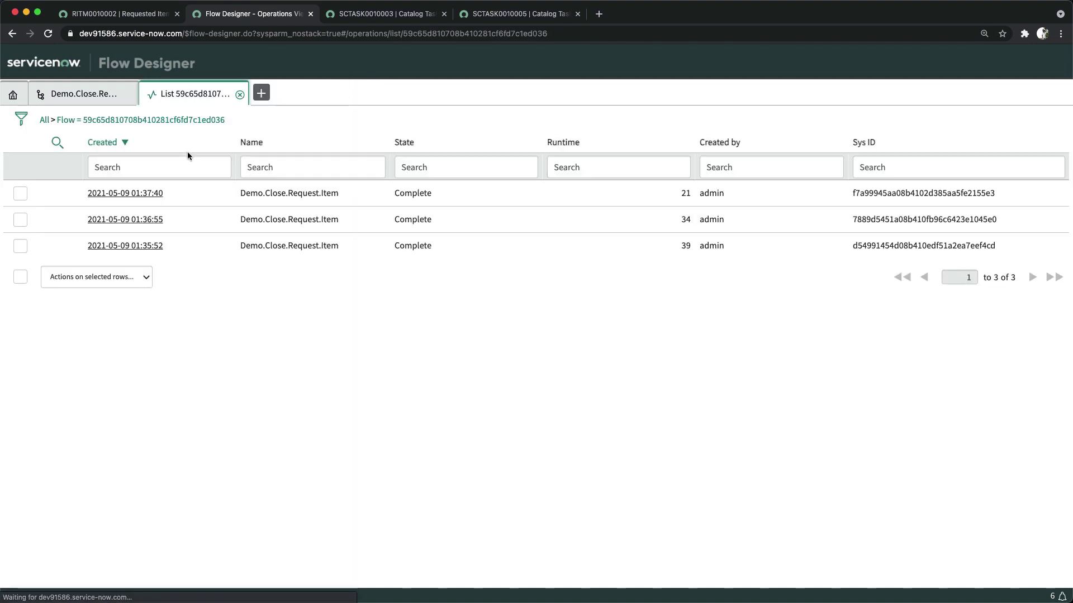
click(143, 193)
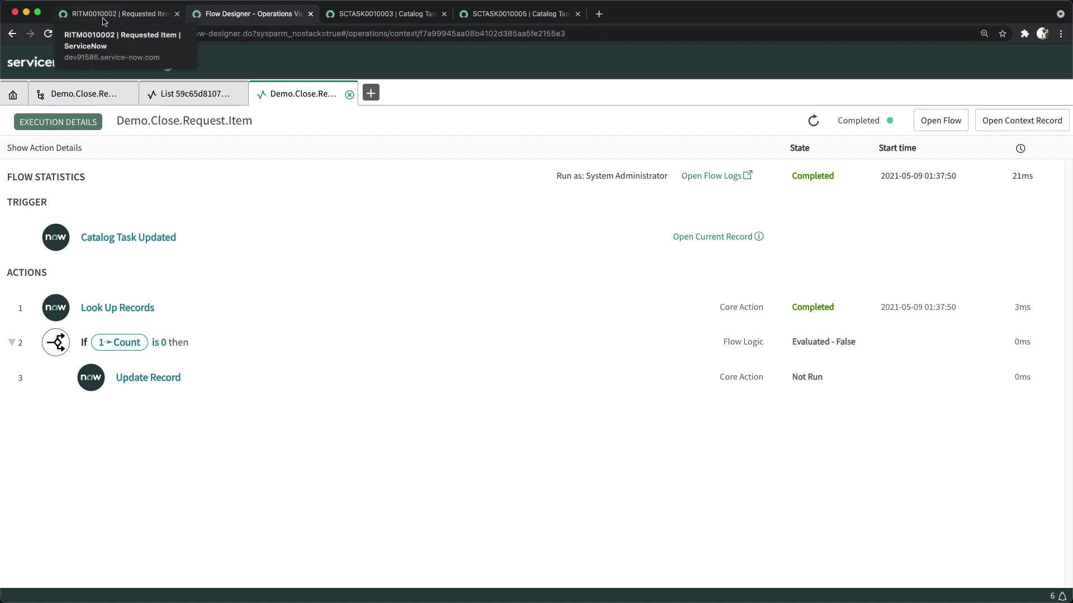
Refresh RITM0010002's Catalog Tasks to show new open task SCTASK0010006, and open it separately
click(126, 14)
click(229, 353)
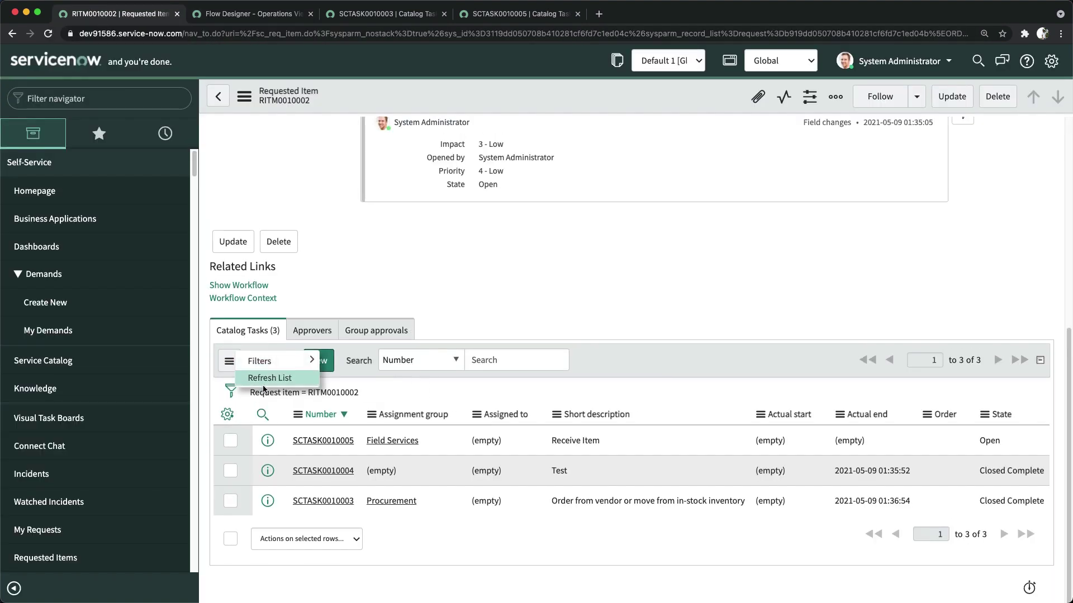
click(323, 246)
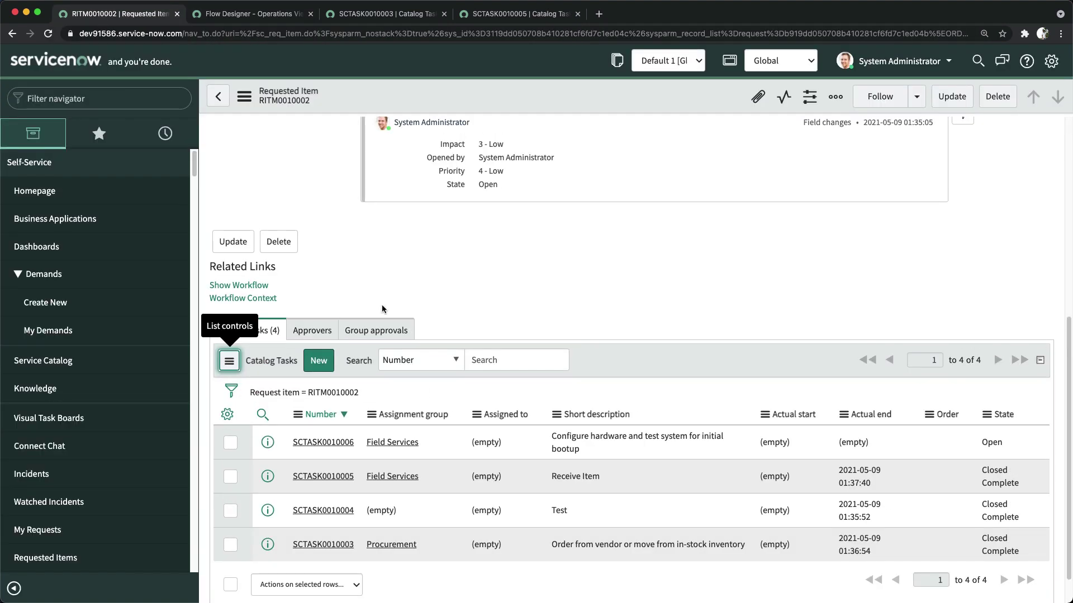
scroll(381, 304, down, 1)
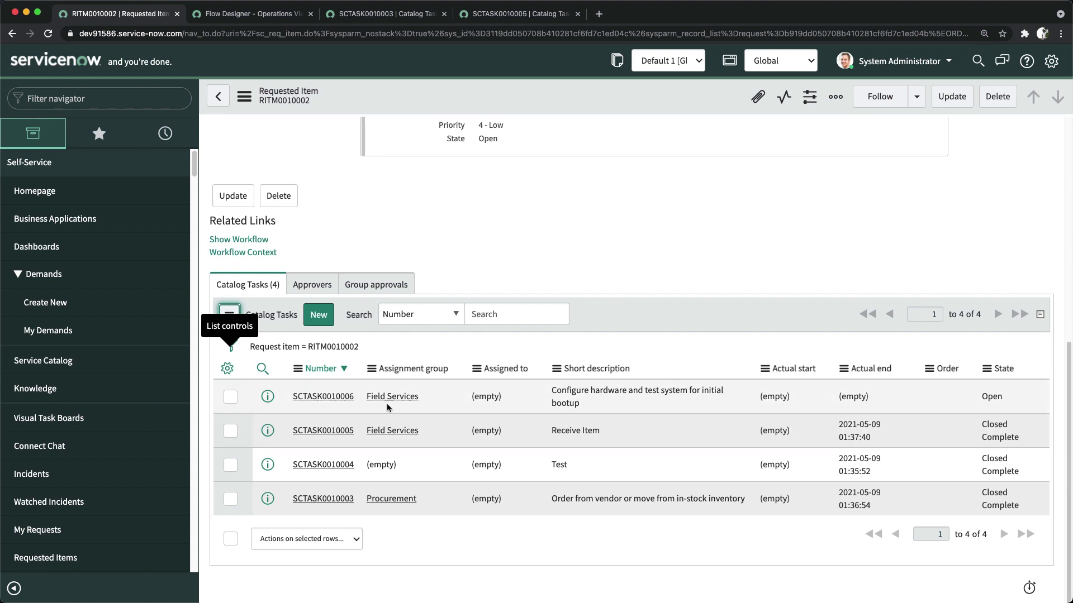
super+click(313, 396)
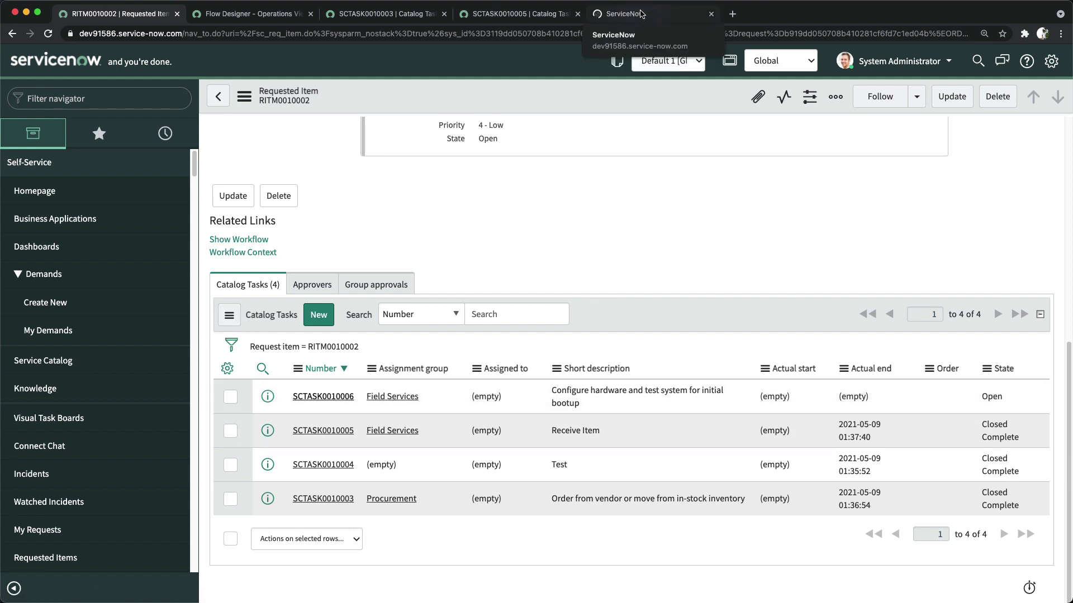
Set SCTASK0010006 (Configure hardware and test system) to Closed Complete and save it
click(640, 15)
scroll(509, 214, down, 3)
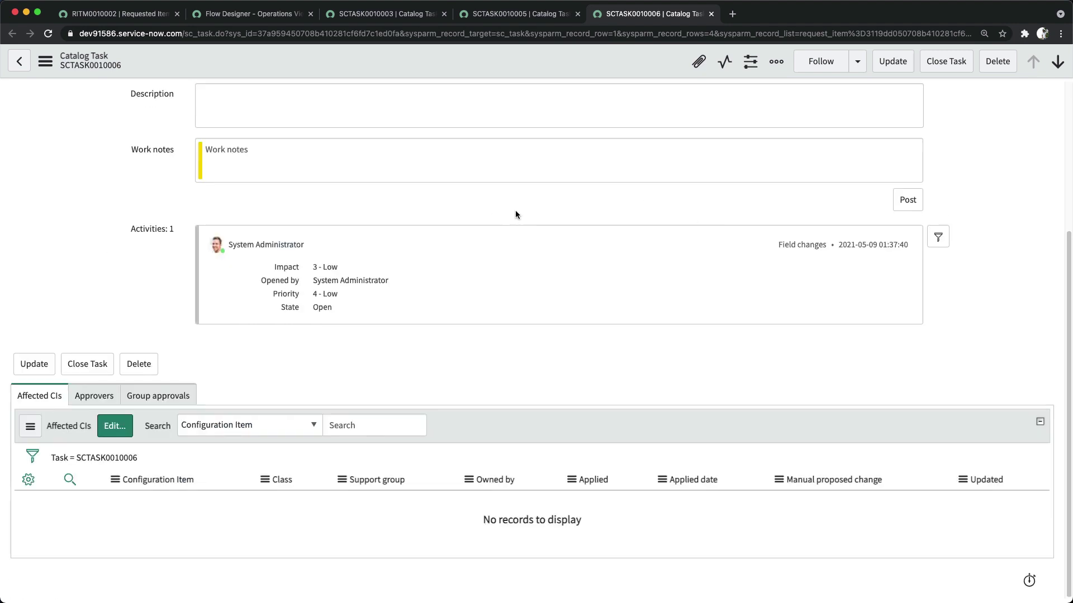
scroll(604, 232, up, 3)
click(737, 168)
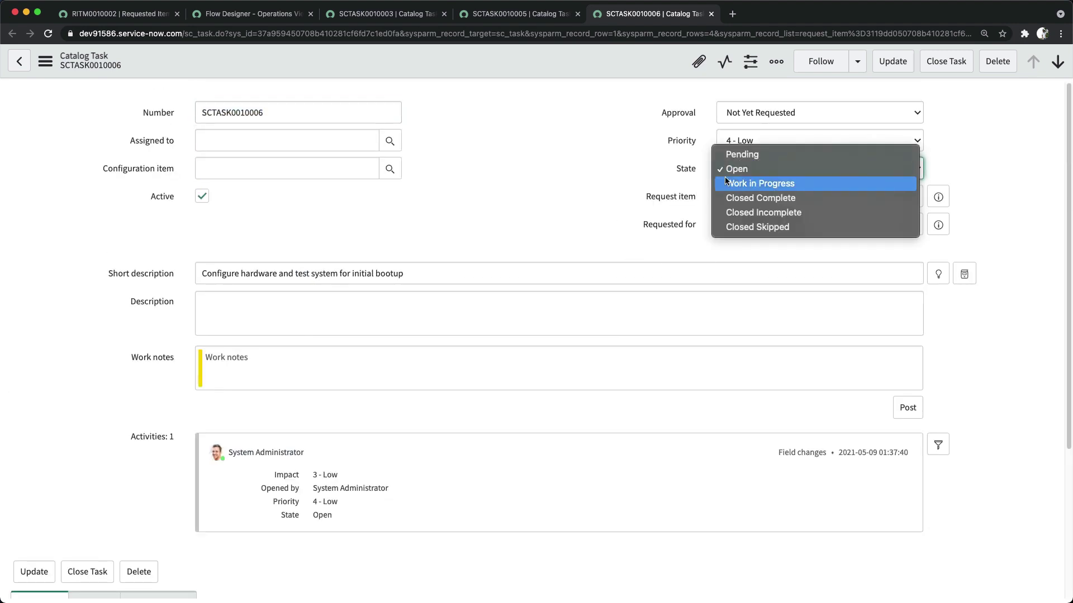
click(749, 195)
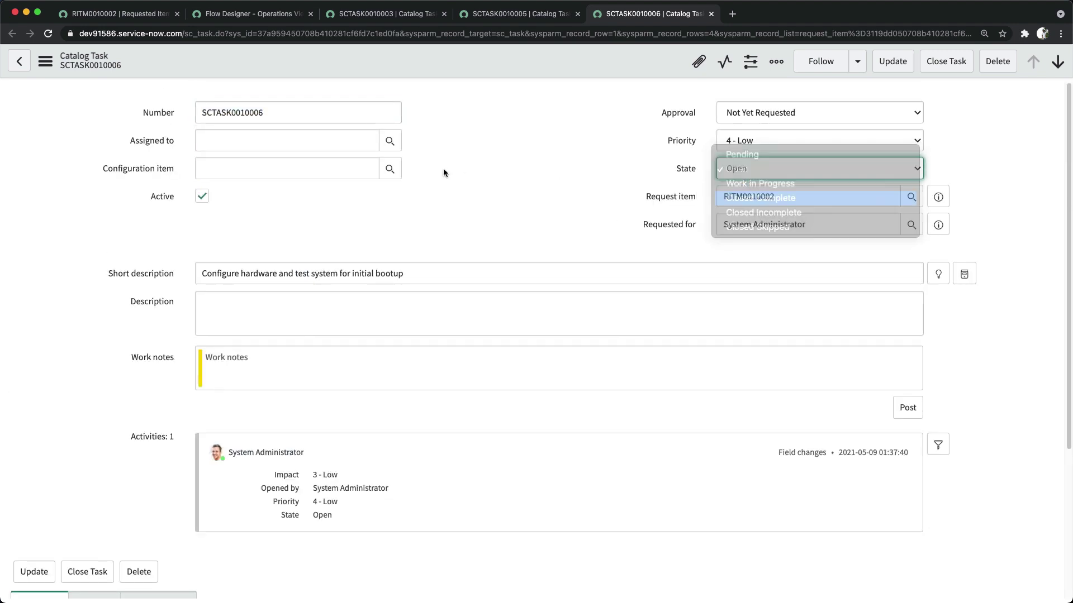
right_click(478, 56)
click(506, 64)
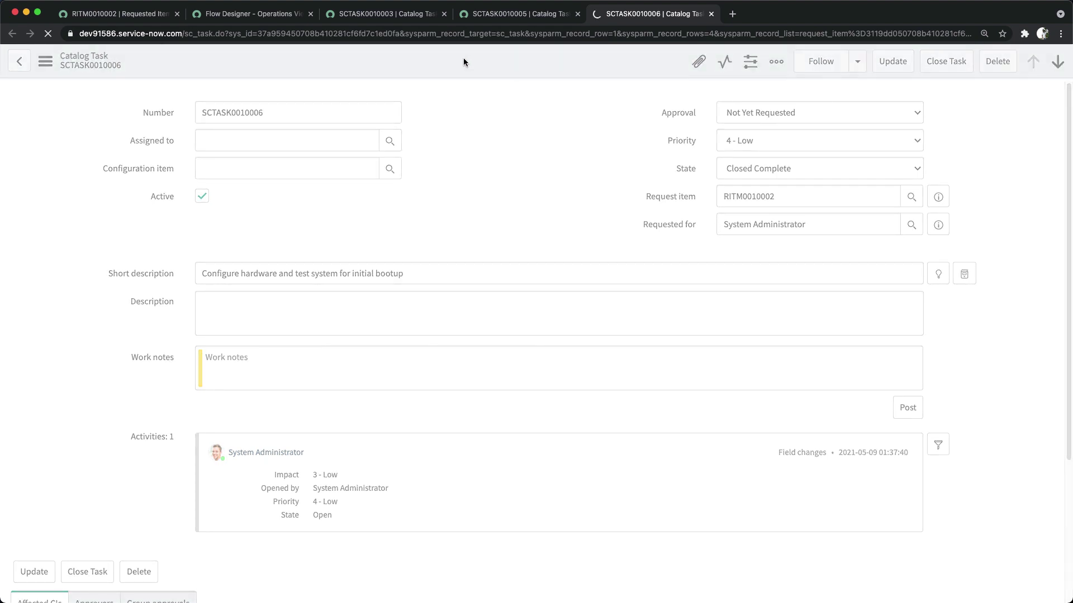
click(497, 16)
In Flow Designer, reload the runs list and open the 01:38:21 run's details
click(244, 21)
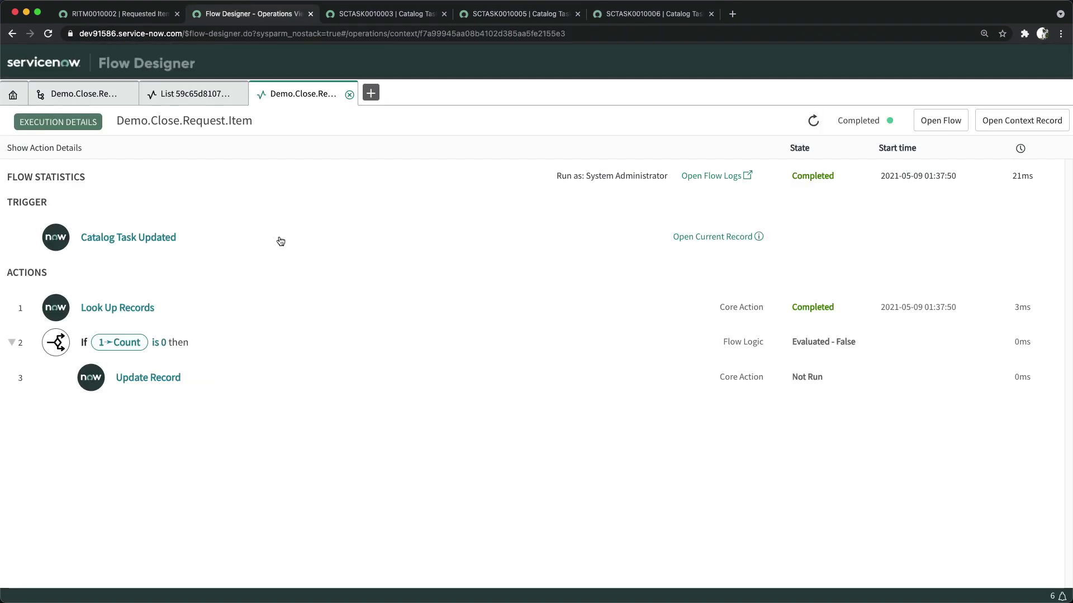
click(352, 94)
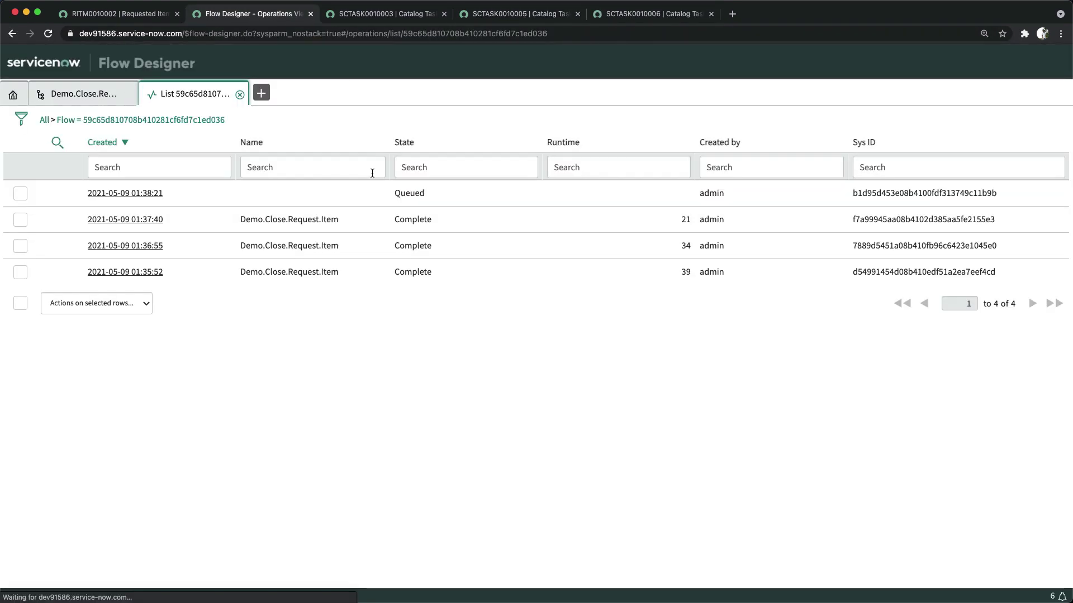
click(206, 122)
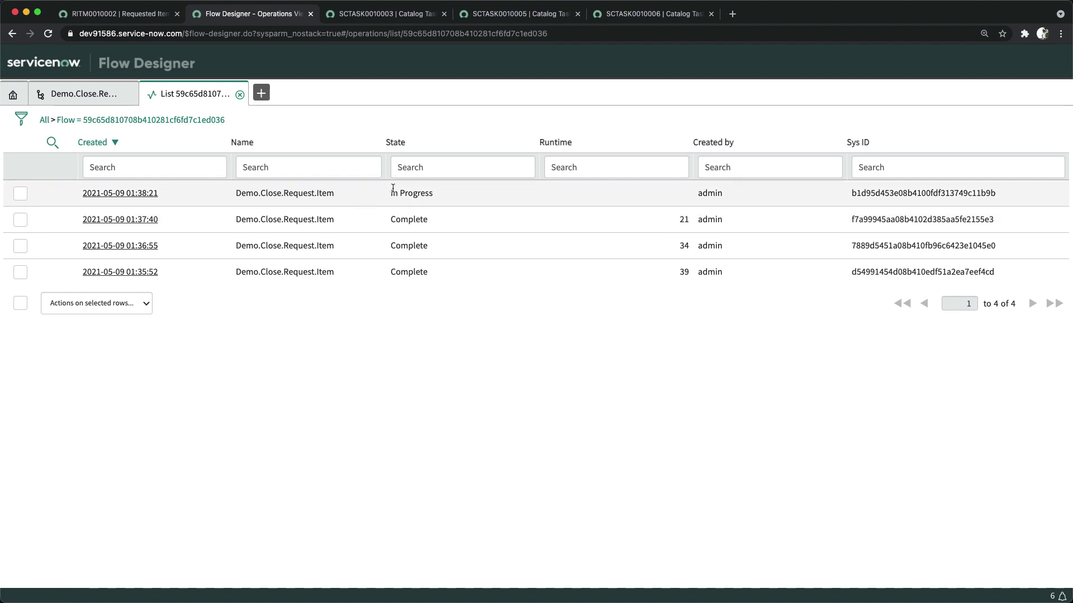
click(128, 194)
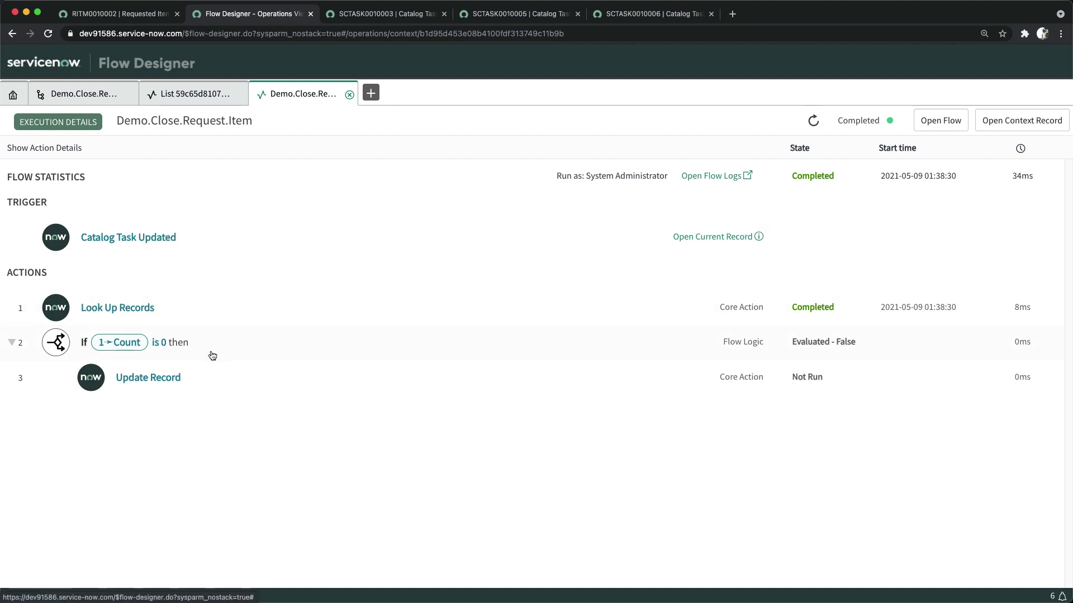
Refresh RITM0010002's Catalog Tasks to show new task SCTASK0010007 Deliver to Customer, and open it
click(146, 13)
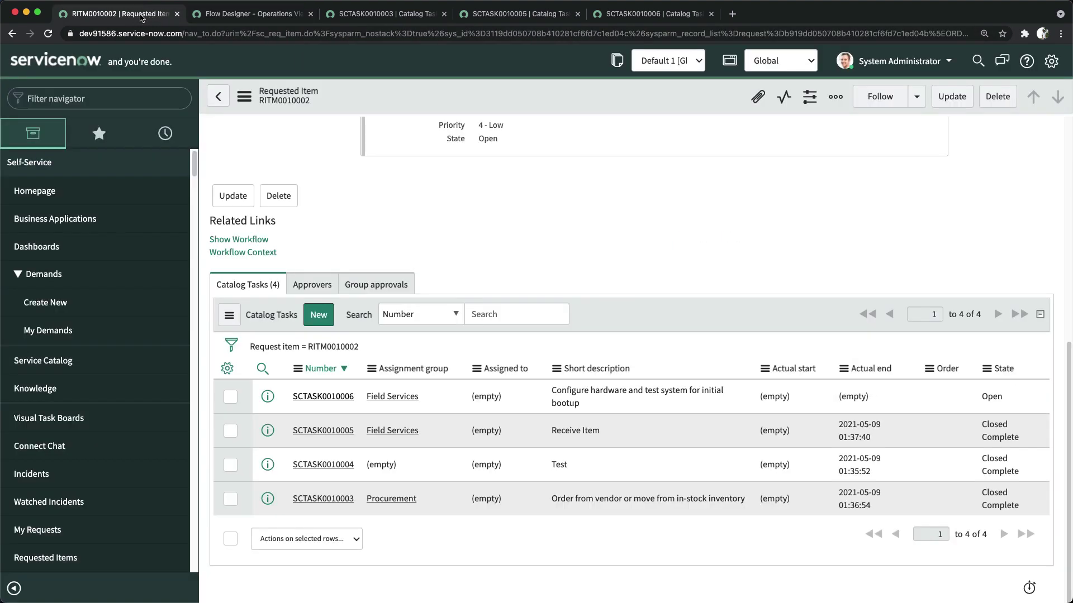
click(225, 314)
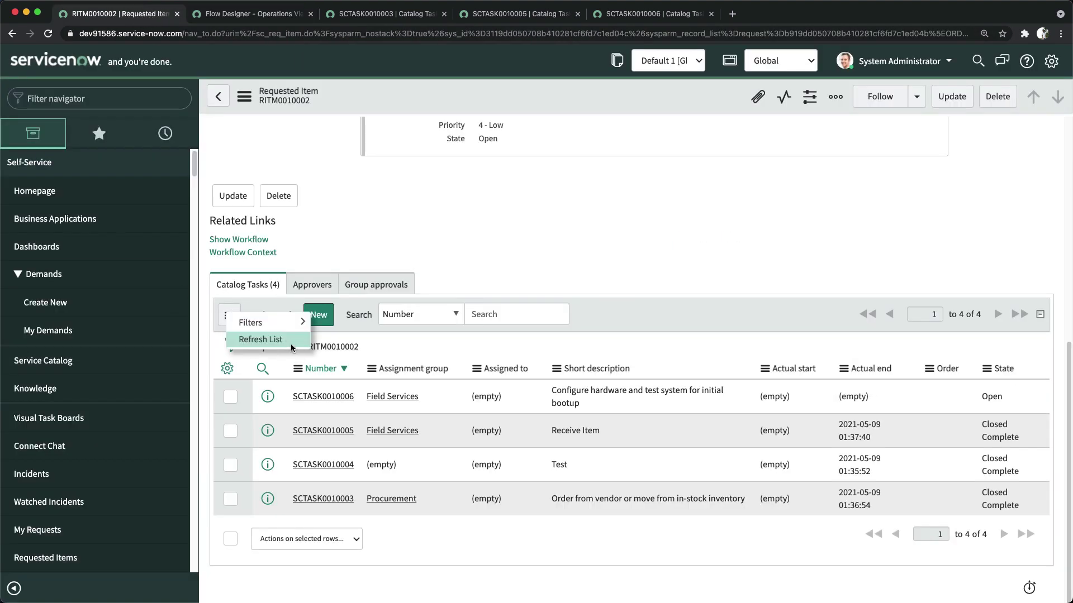
click(279, 339)
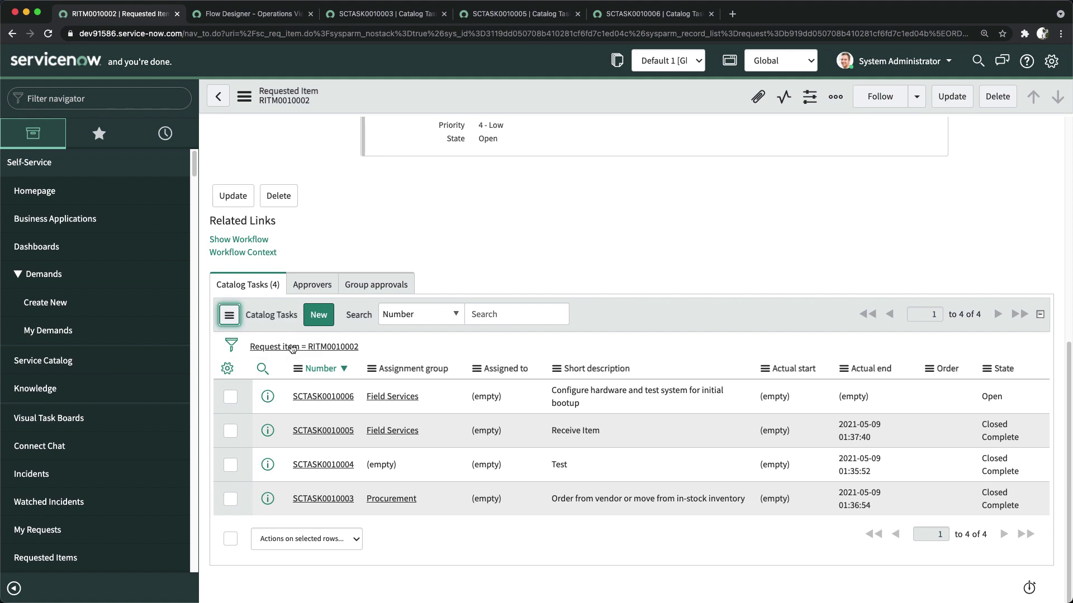
click(229, 315)
click(248, 343)
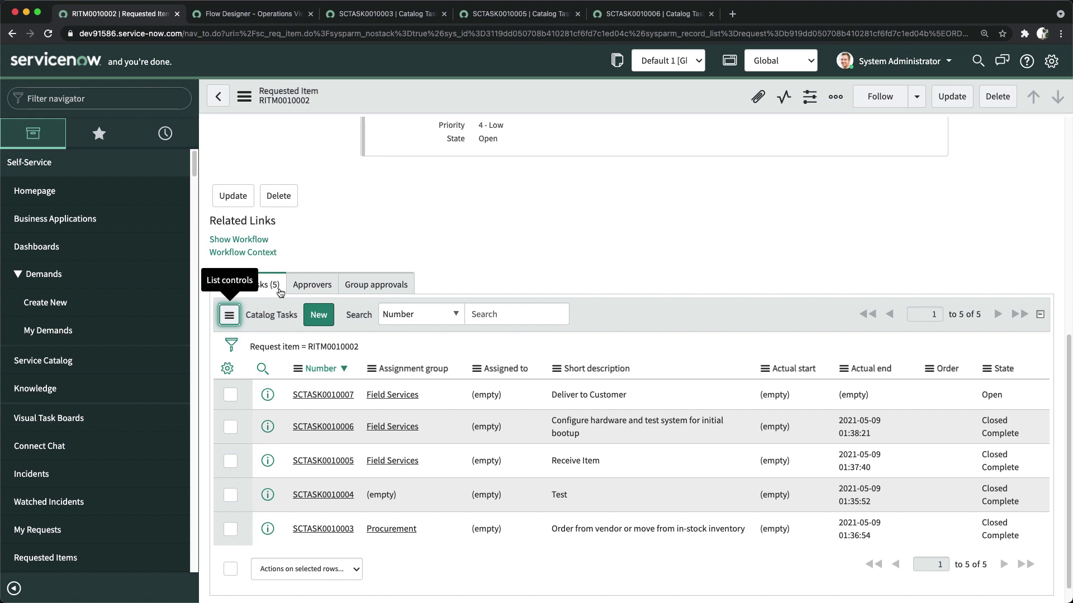
super+click(313, 395)
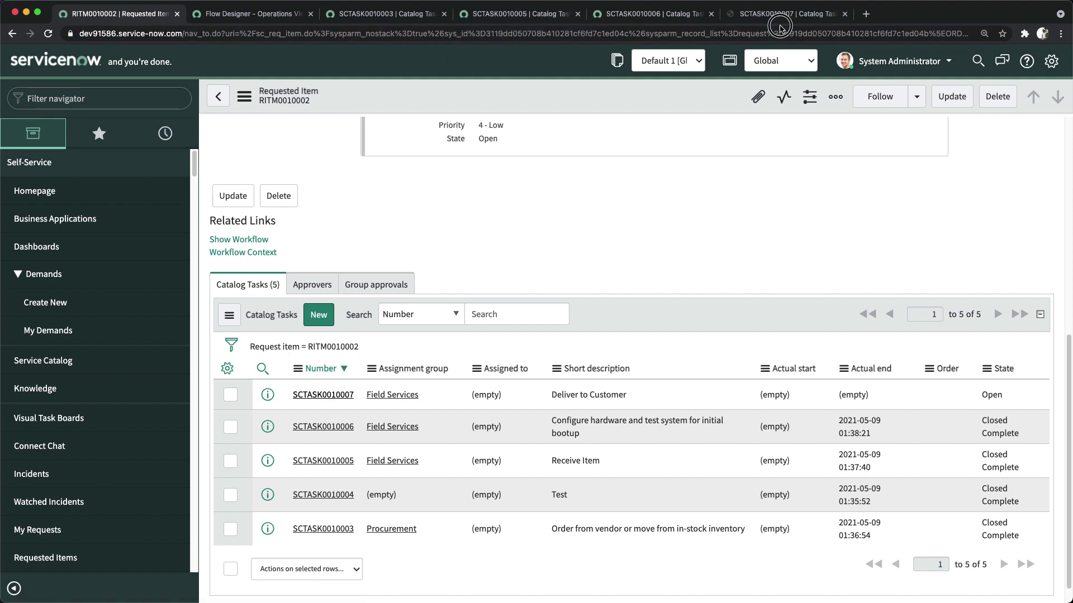
Set the Deliver to Customer task SCTASK0010007 to Closed Complete and save it
click(782, 13)
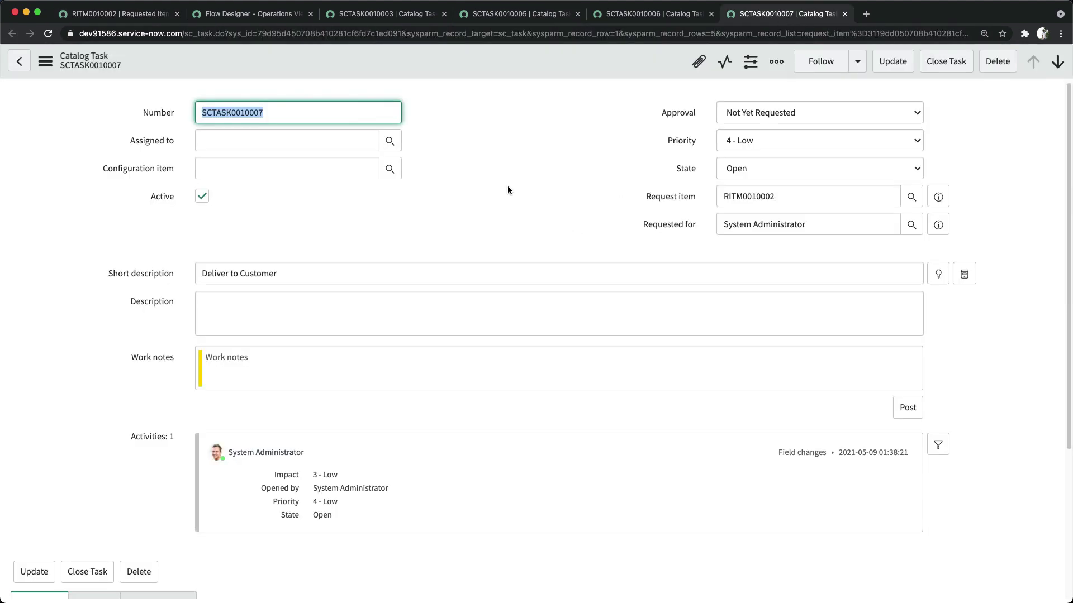
scroll(508, 253, down, 5)
scroll(509, 254, up, 5)
click(749, 163)
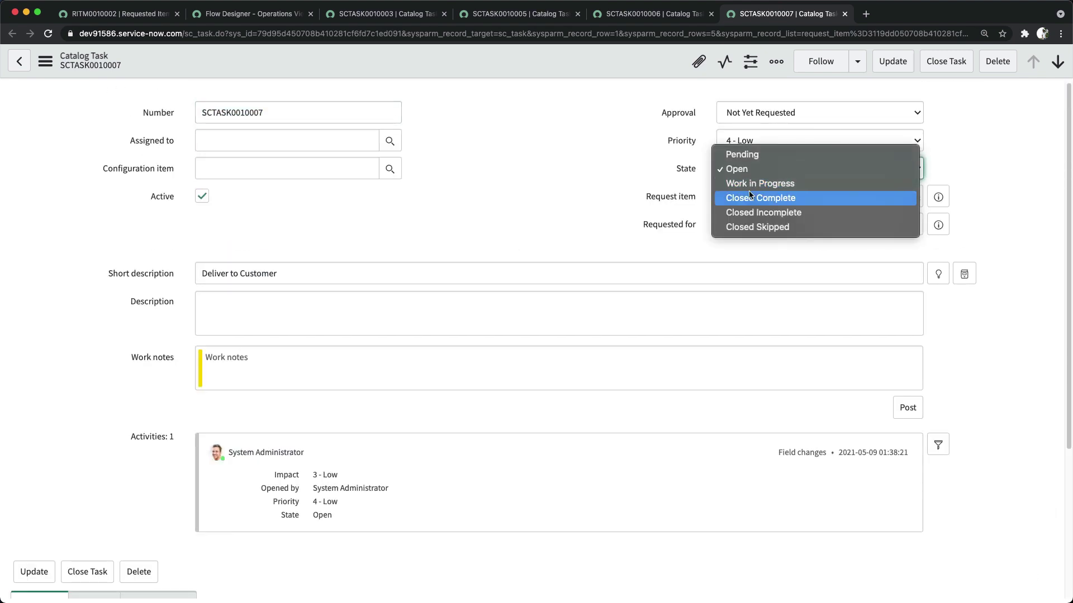
key(Return)
right_click(578, 58)
click(610, 63)
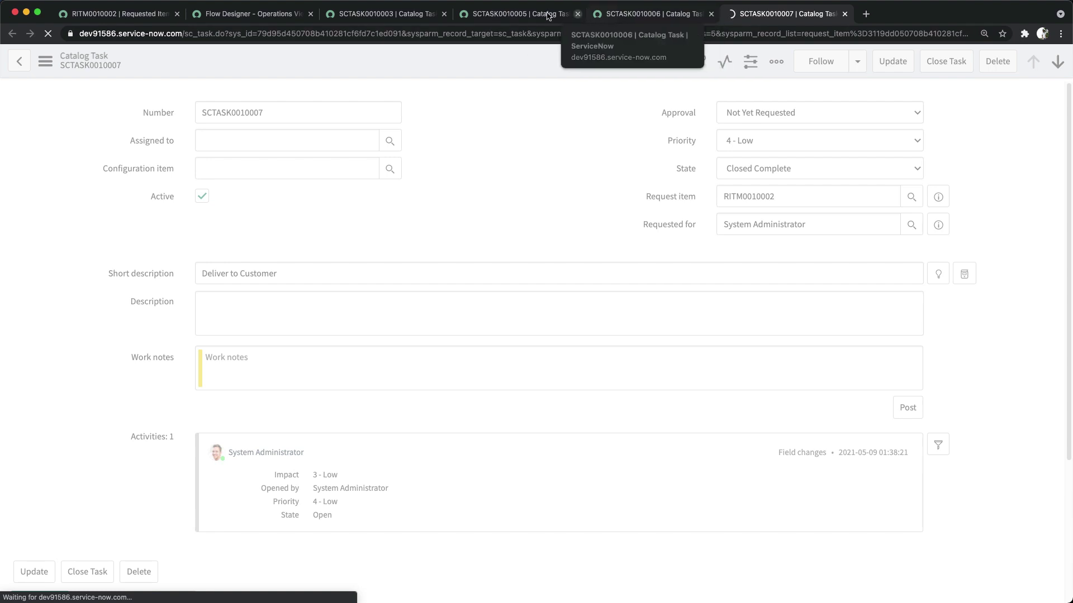
click(253, 14)
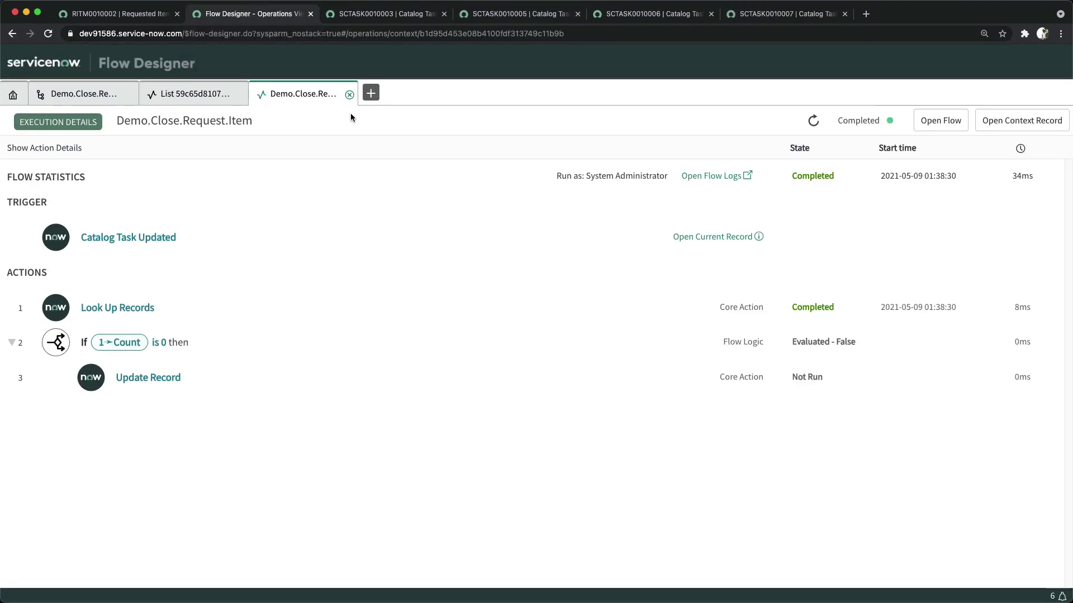
Open the 01:39:03 run and expand its If step, showing Update Record completed
click(349, 95)
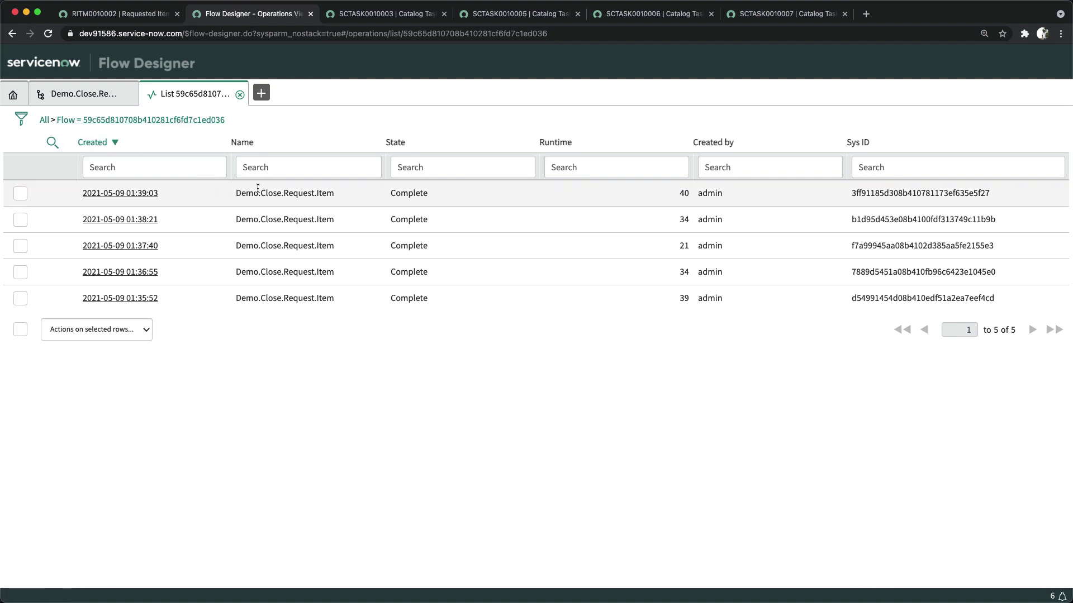
click(116, 193)
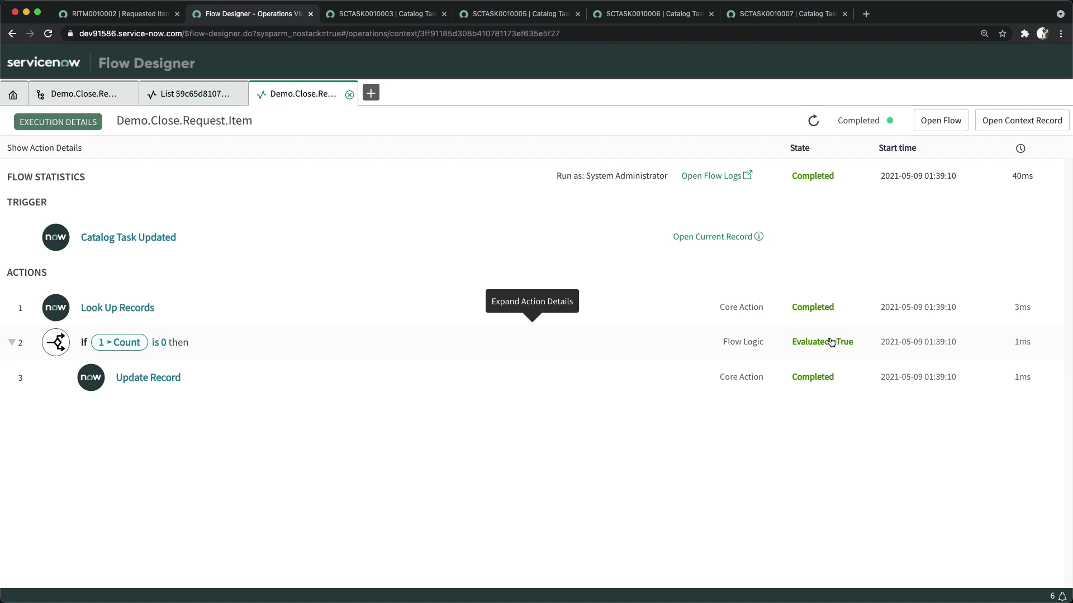
click(25, 348)
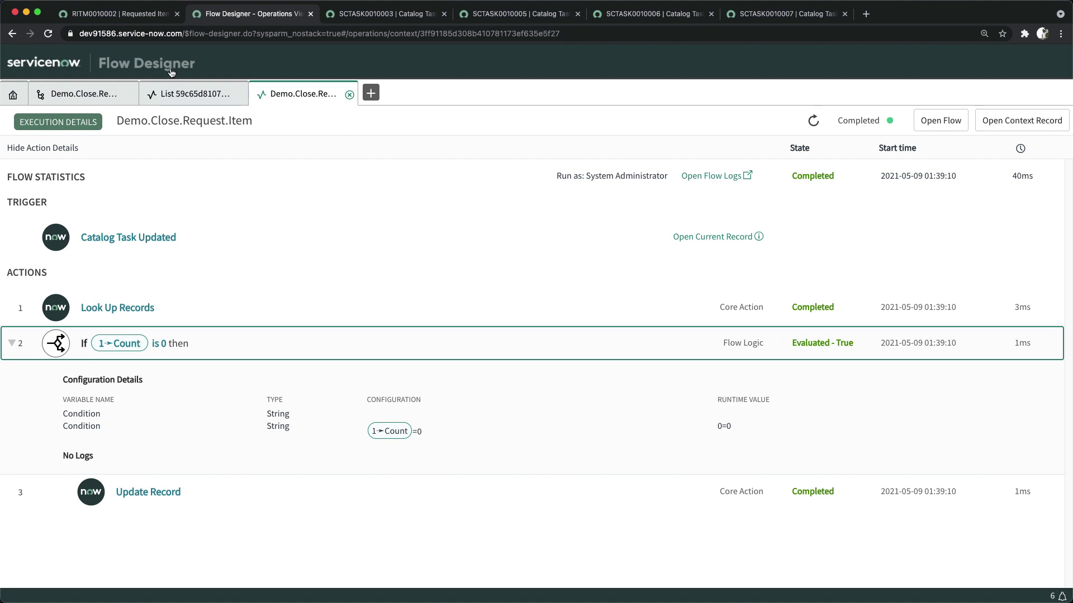
Open the 01:38:21 run and expand its If step, where Update Record did not run
click(193, 95)
click(147, 218)
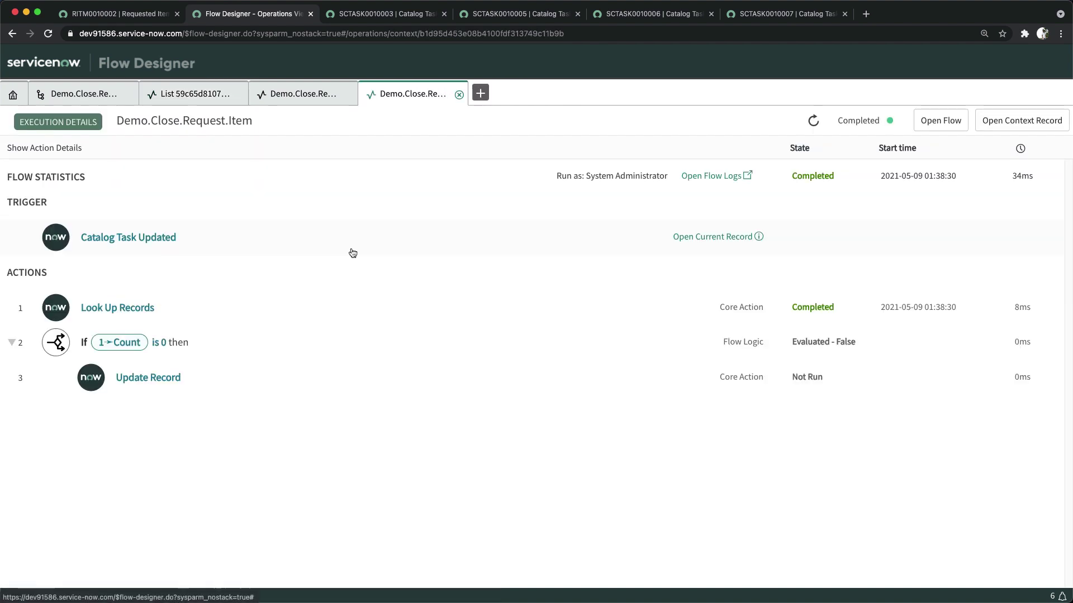
click(391, 342)
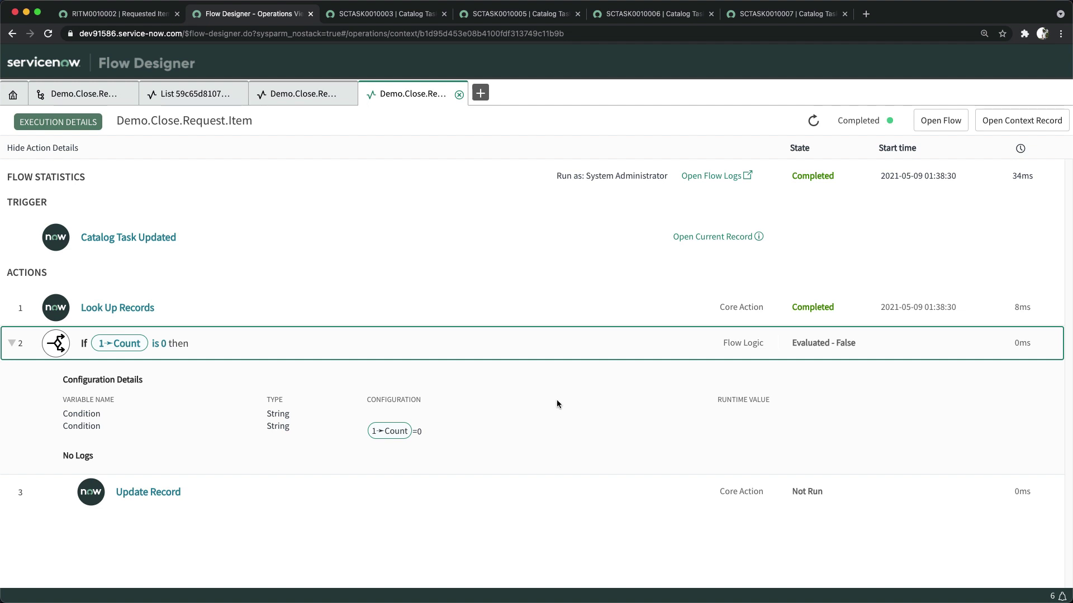
click(148, 16)
Reload RITM0010002 to confirm it reads Closed Complete, then return to the execution details
key(super+r)
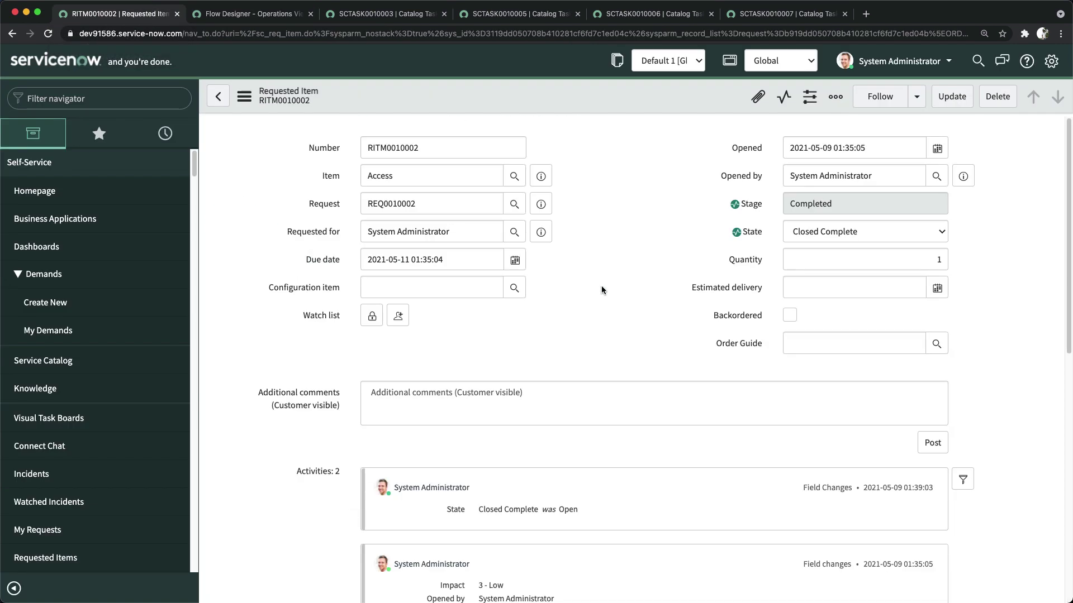
right_click(554, 100)
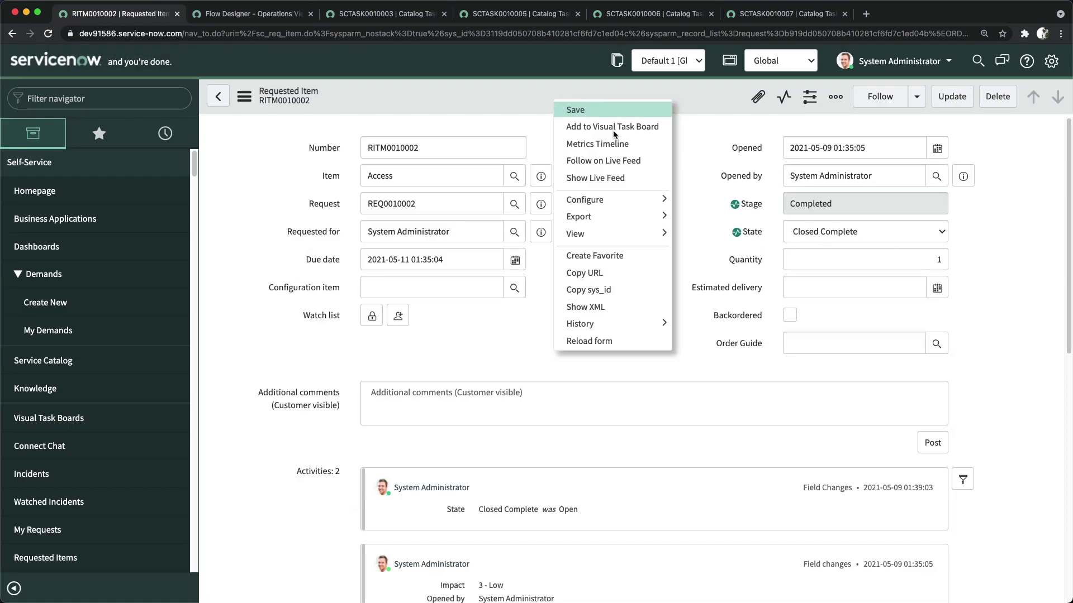
click(618, 341)
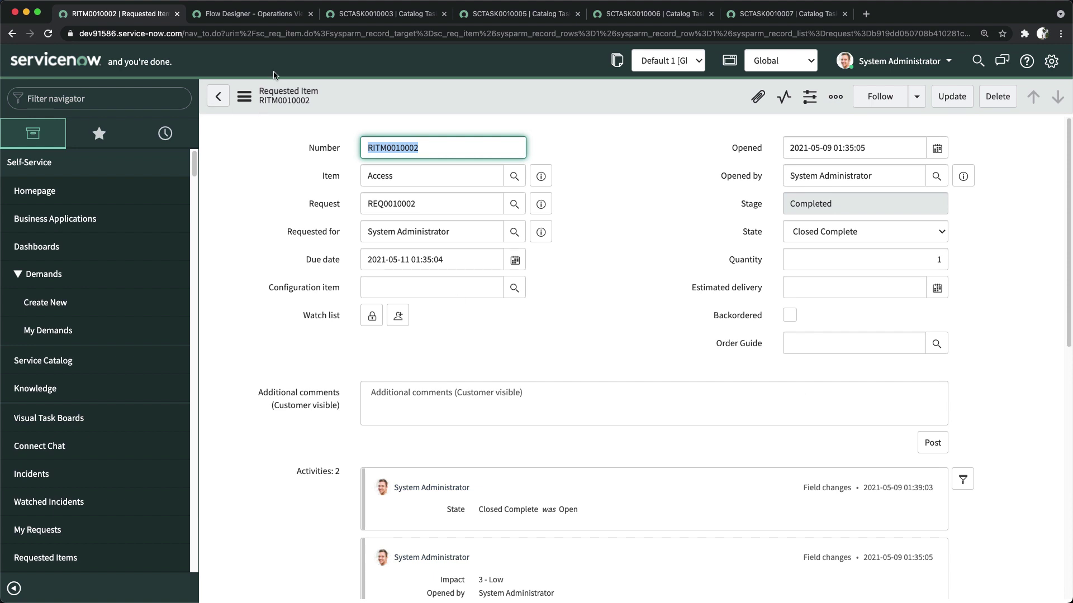
click(273, 17)
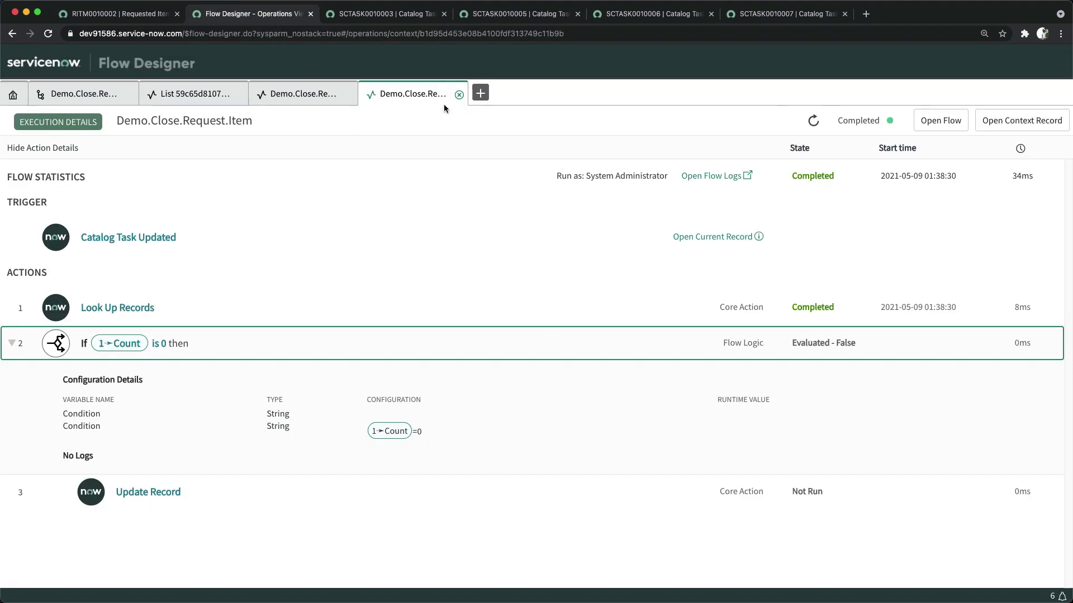
Return to the flow and add an Add Worknote Link to Context action after step 3
click(459, 94)
click(349, 95)
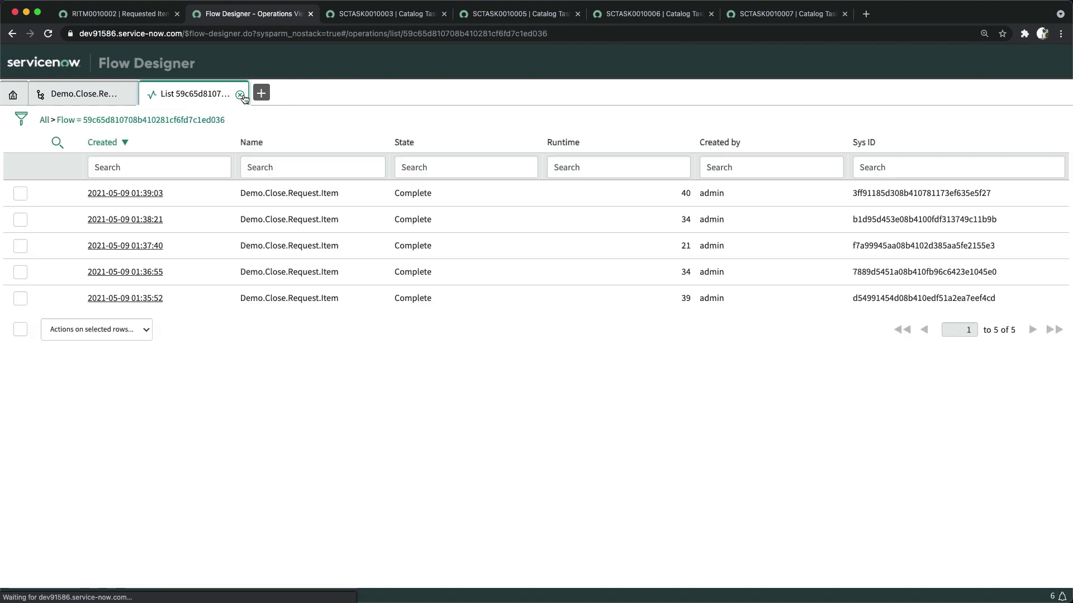
click(240, 95)
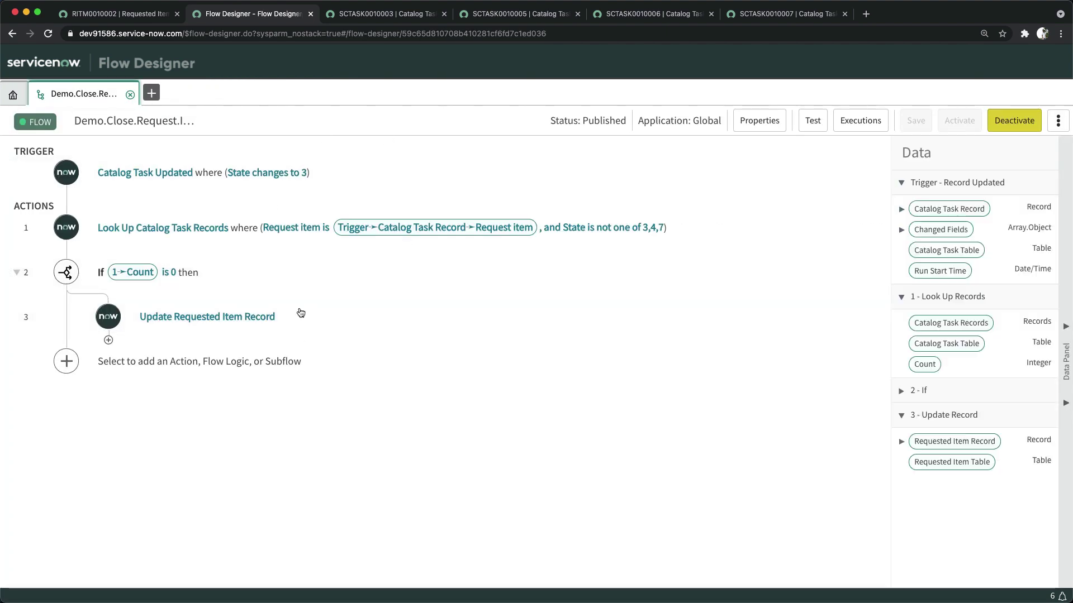
click(106, 342)
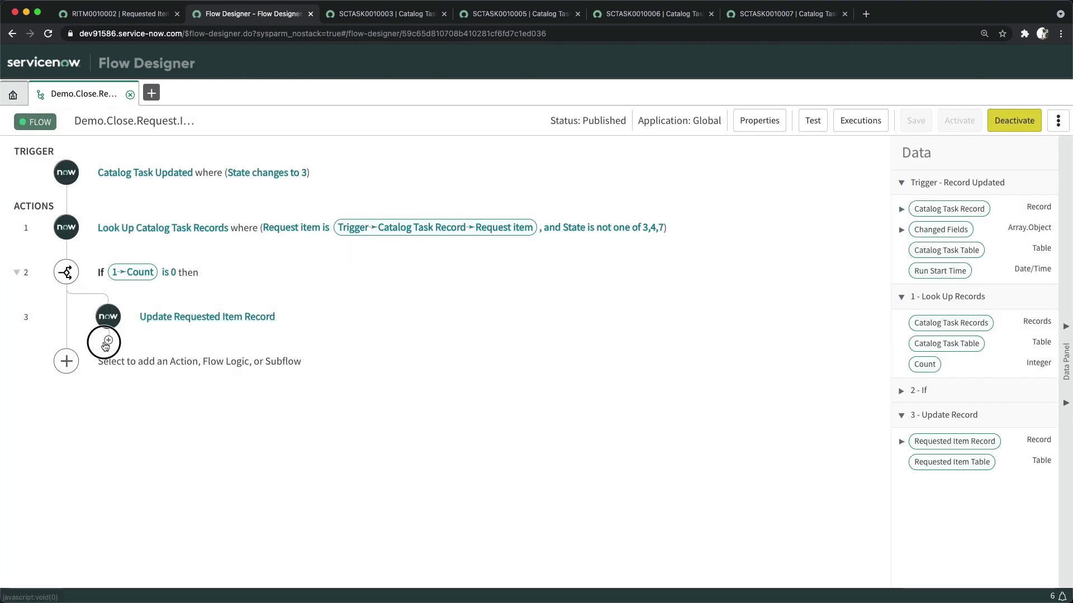
click(180, 350)
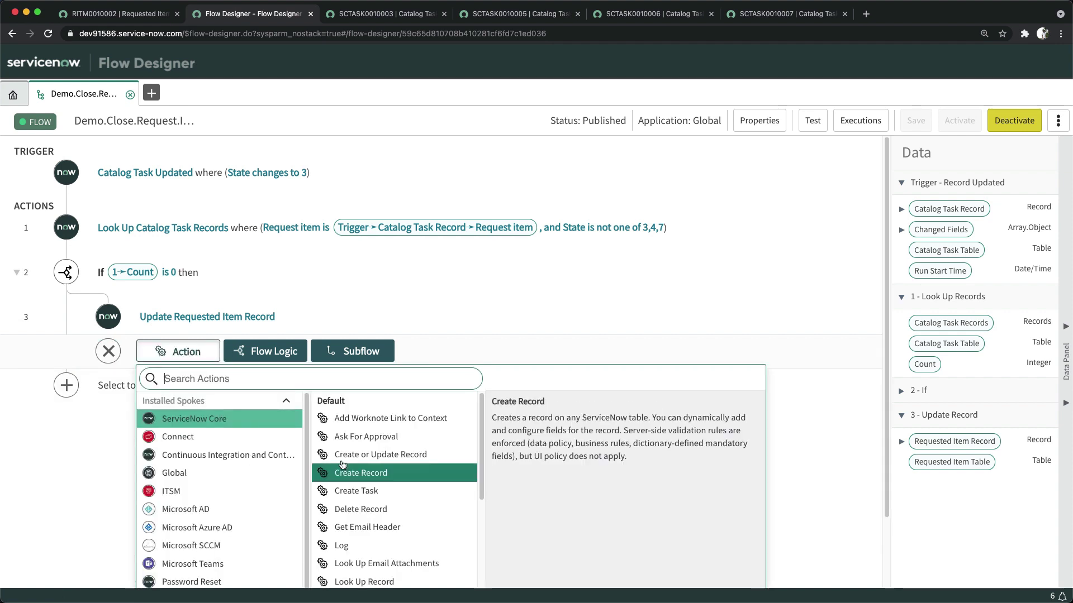
click(400, 419)
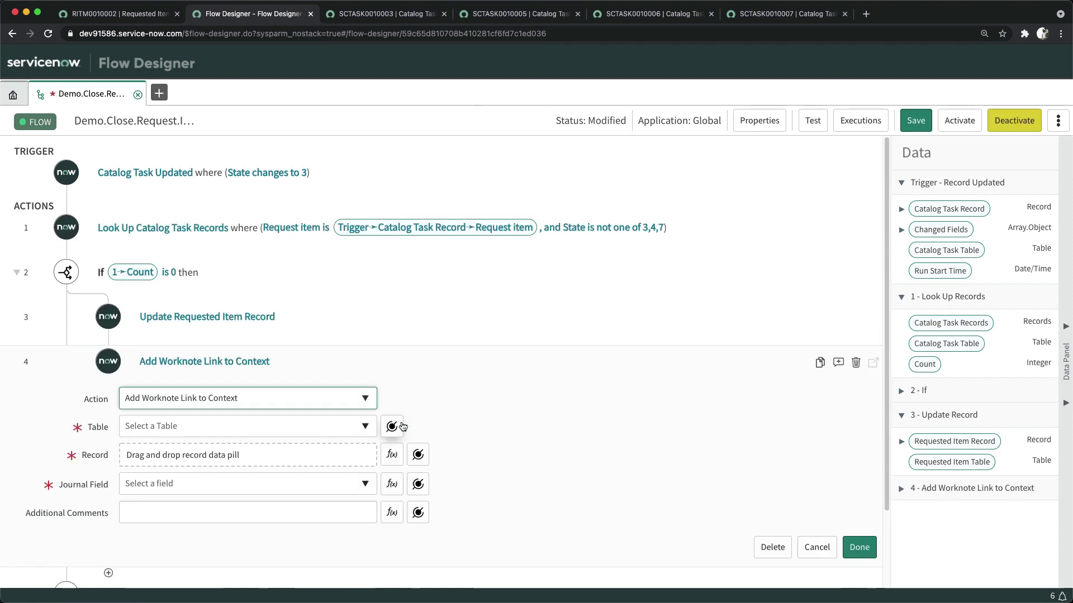
Set the action's Table and Record to the updated Requested Item from step 3's data pills
click(391, 425)
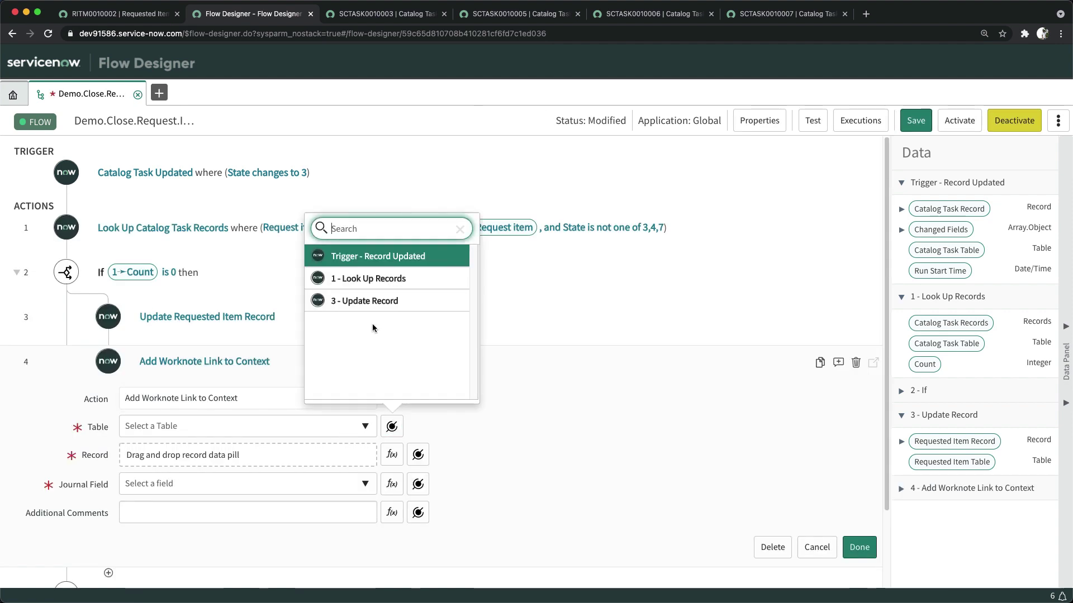
click(366, 302)
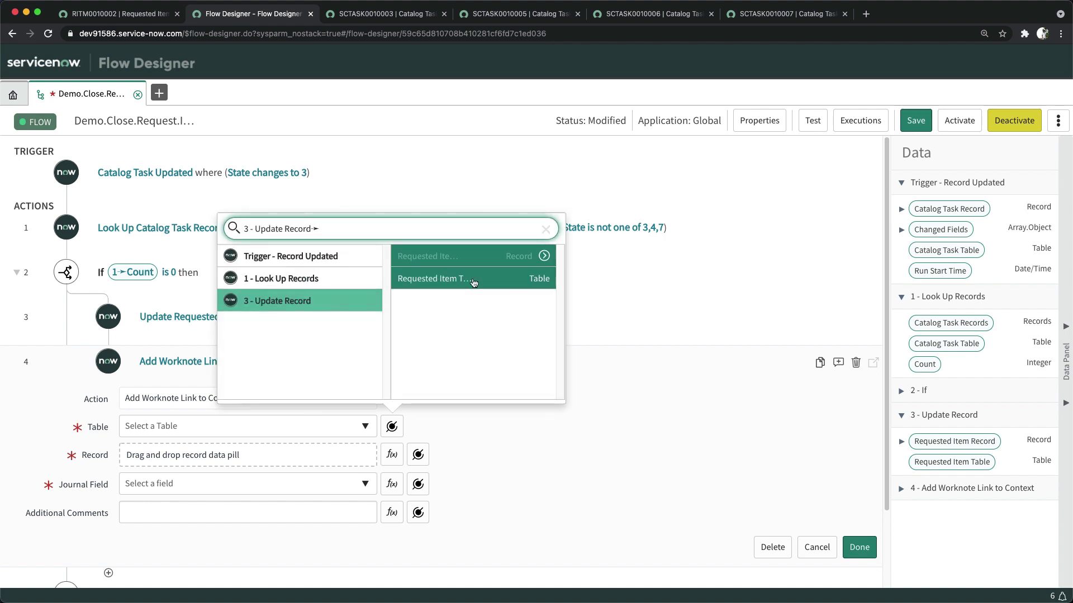
click(455, 281)
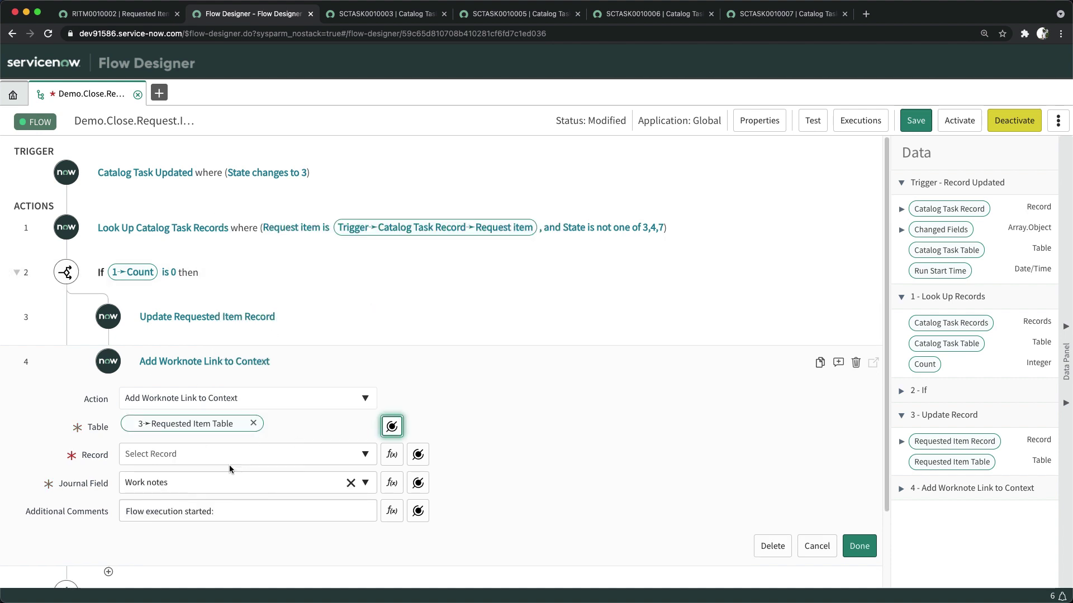
click(417, 454)
click(397, 334)
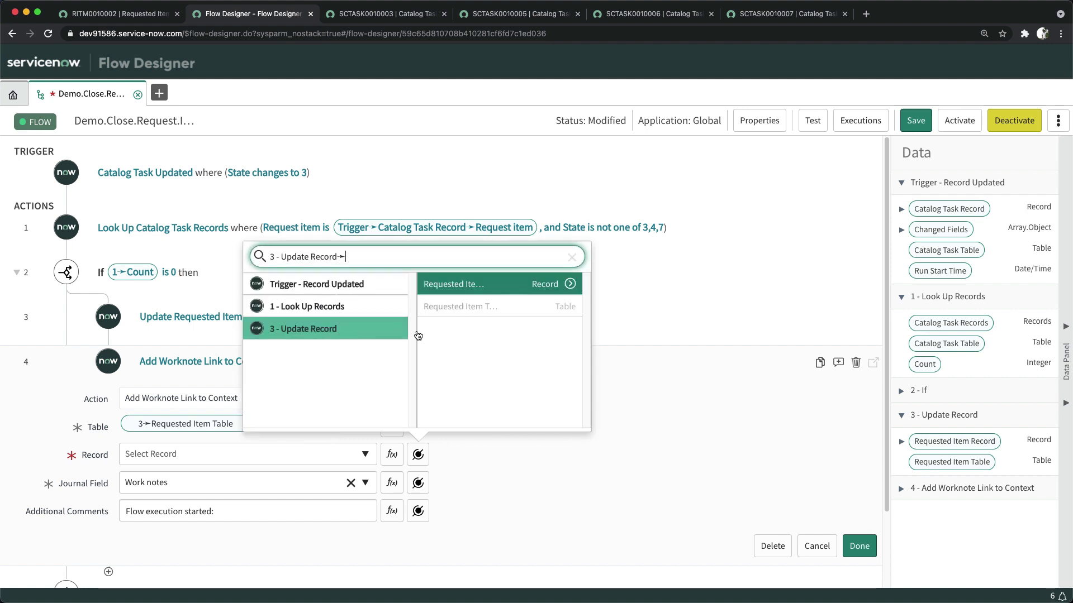
click(537, 285)
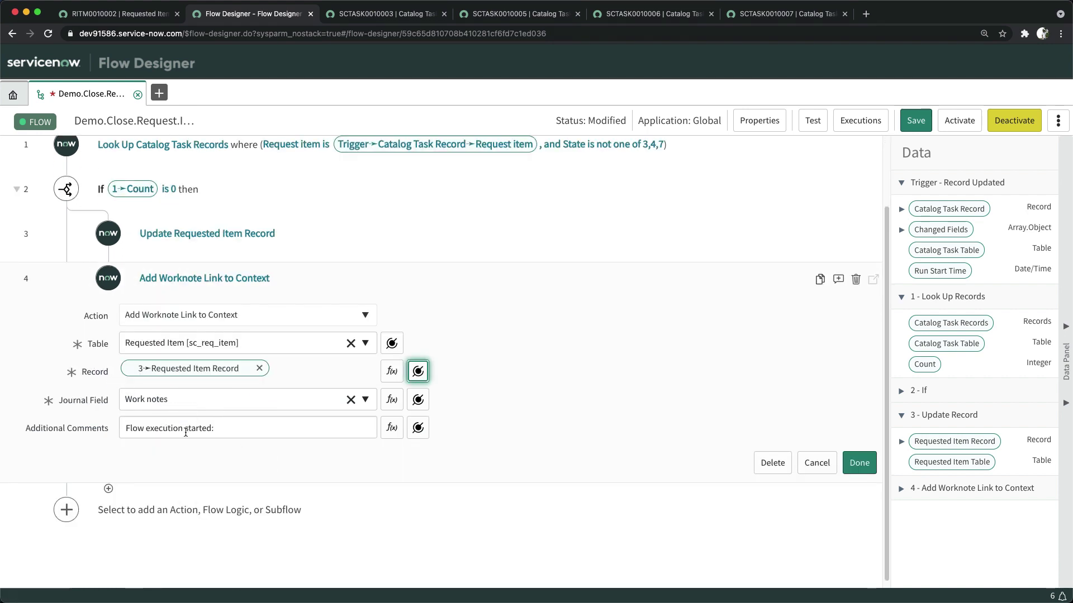
Edit the comment to read 'Flow execution started: Closed The RITM' and finish the step
click(239, 426)
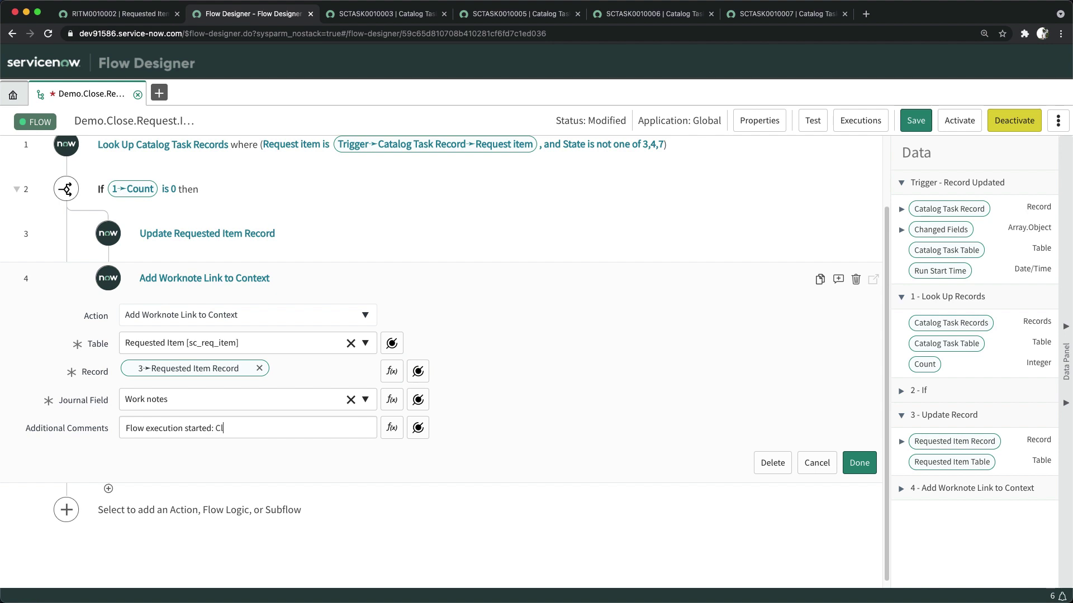
text(Closed The RITM)
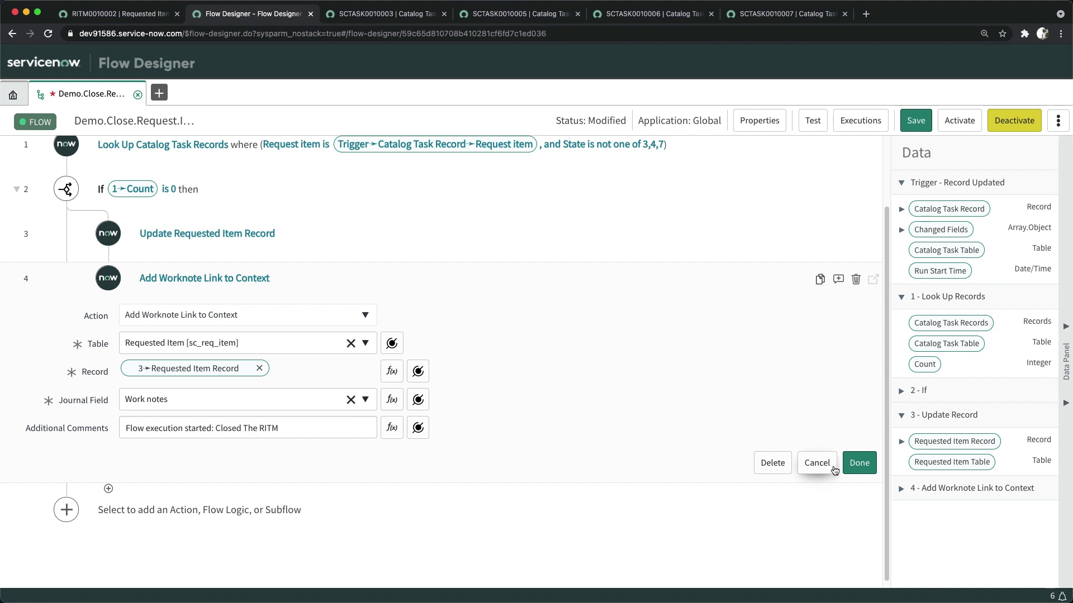
click(859, 462)
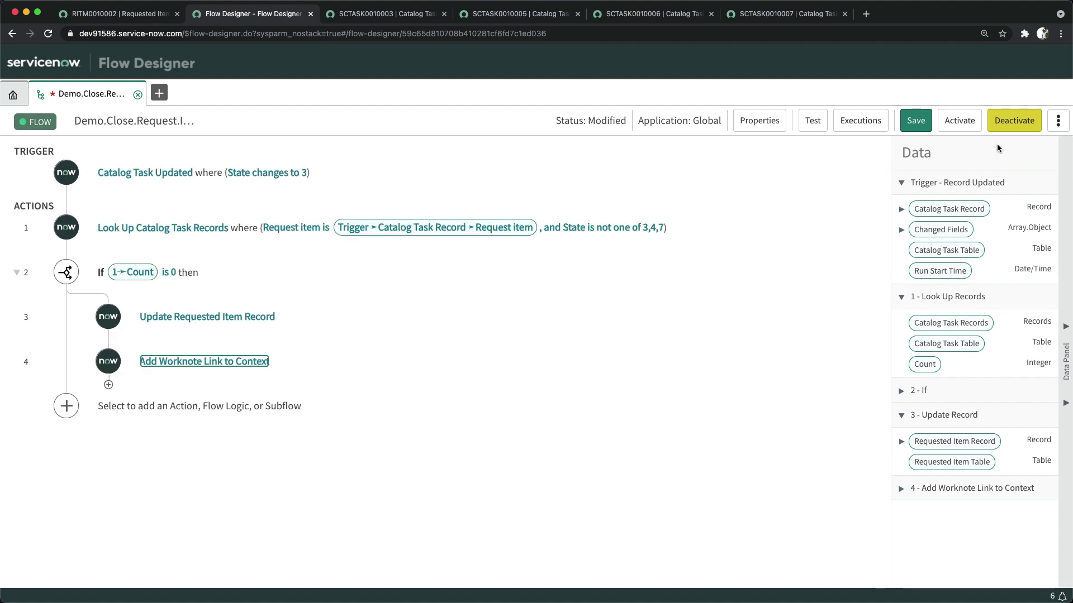
Save the four-action flow, activate it and confirm, then move between the browser tabs
click(915, 122)
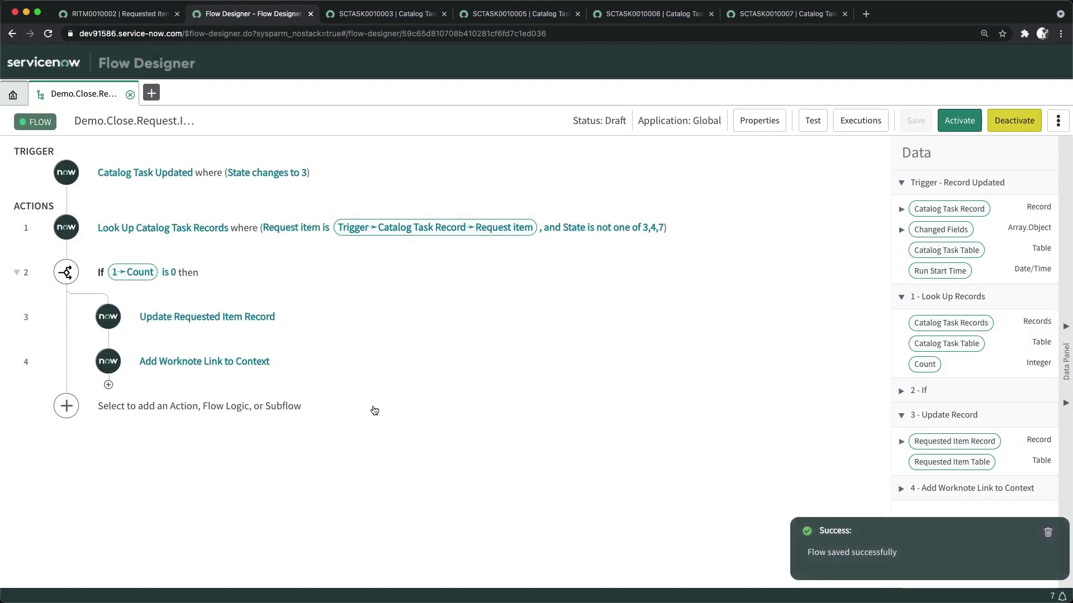
click(959, 126)
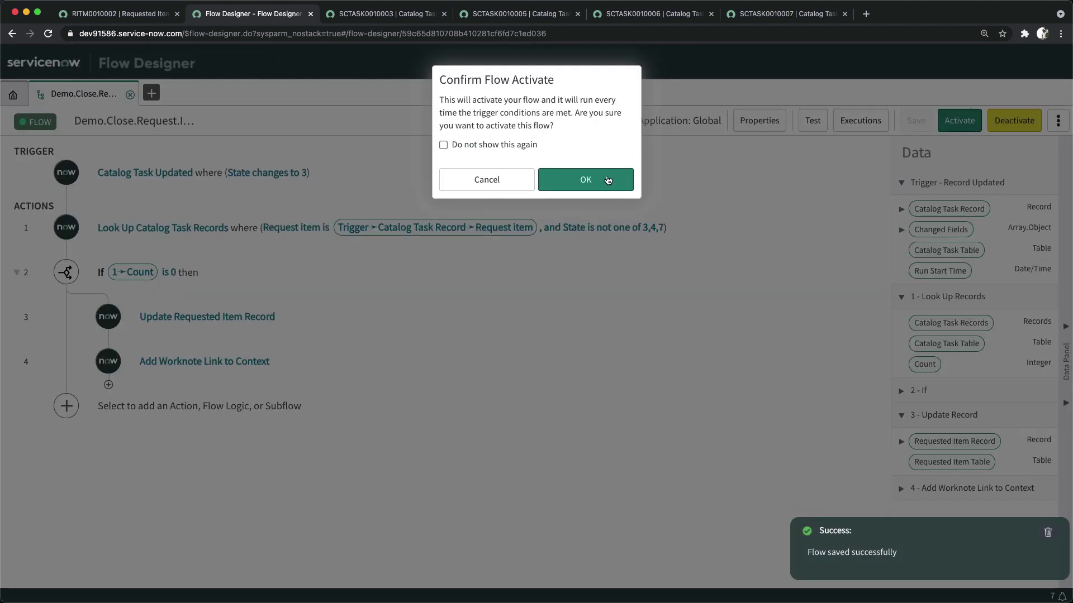
click(585, 183)
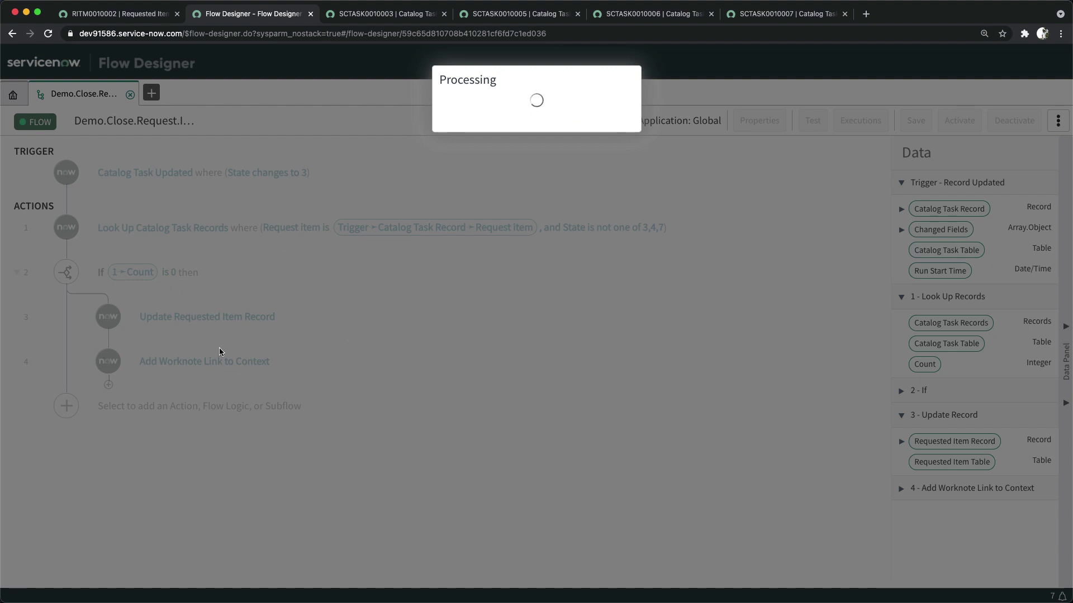
click(363, 16)
click(242, 21)
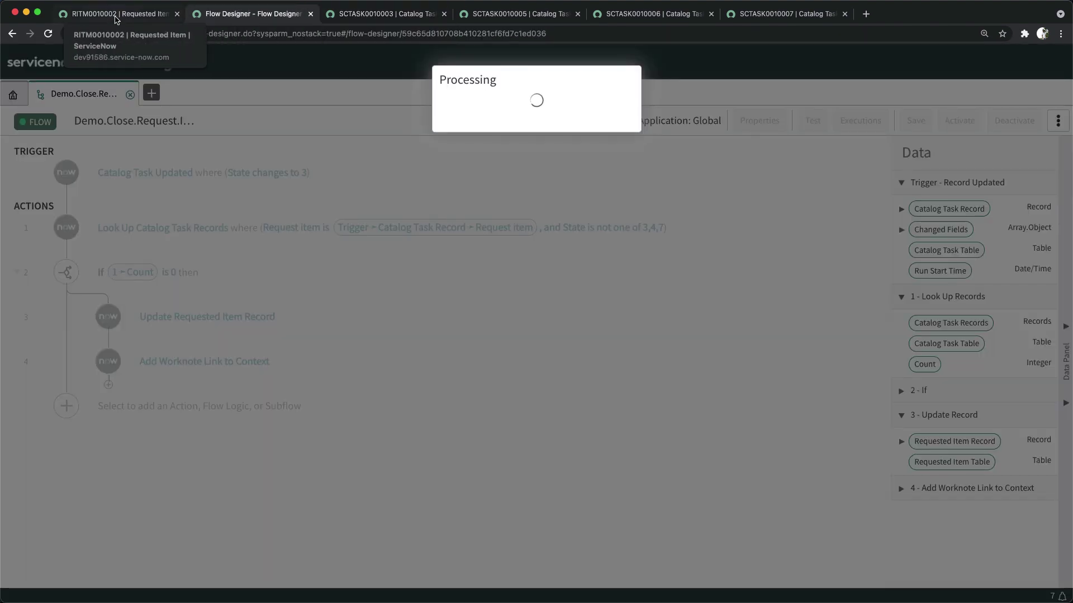
Order the Access item from Service Catalog > Software with Order Now
click(120, 14)
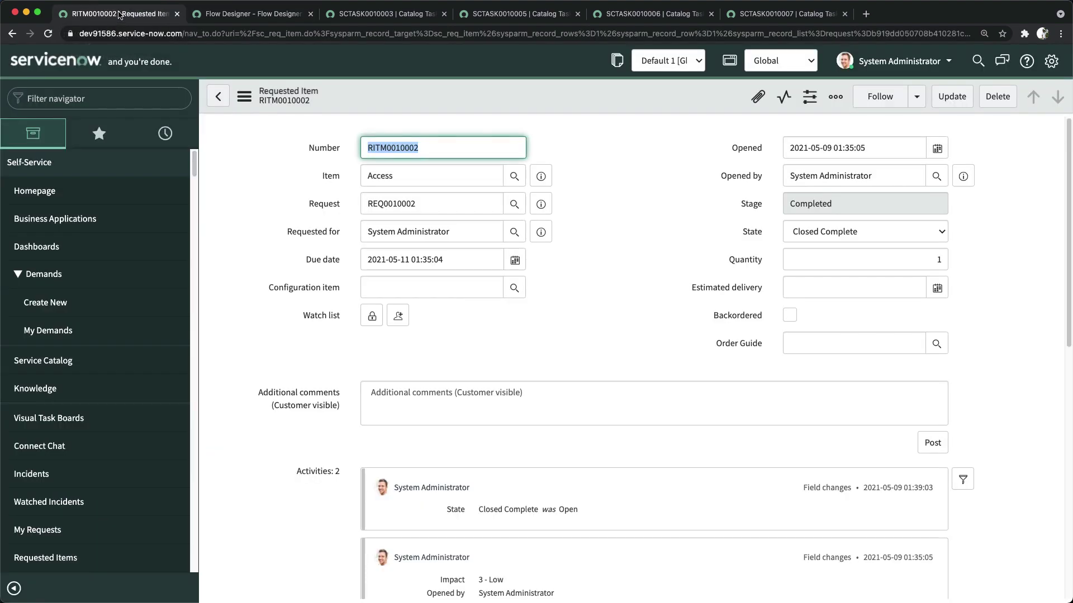
click(50, 191)
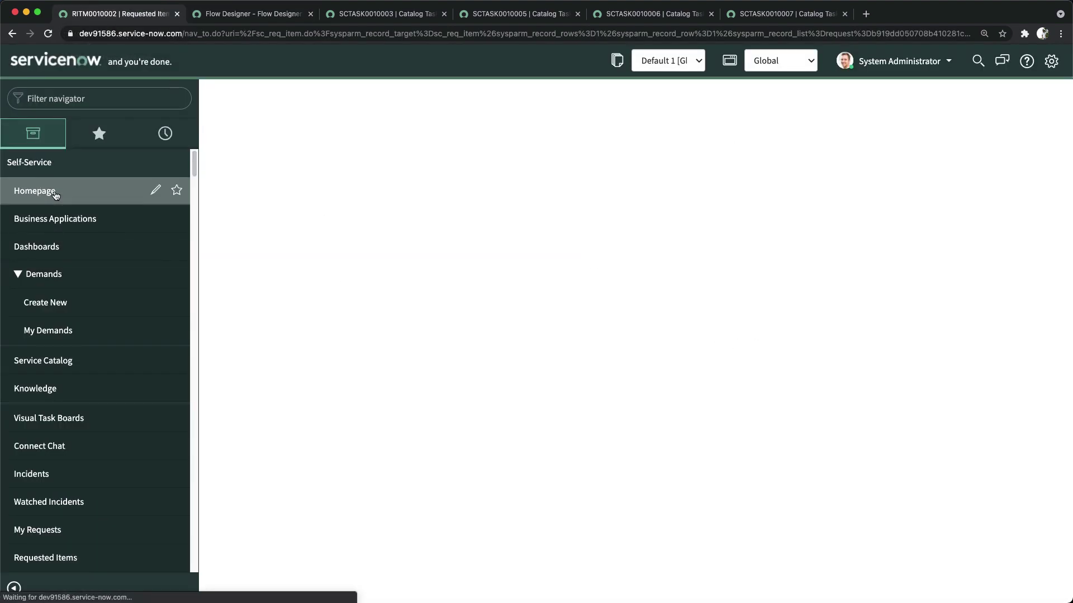
click(48, 371)
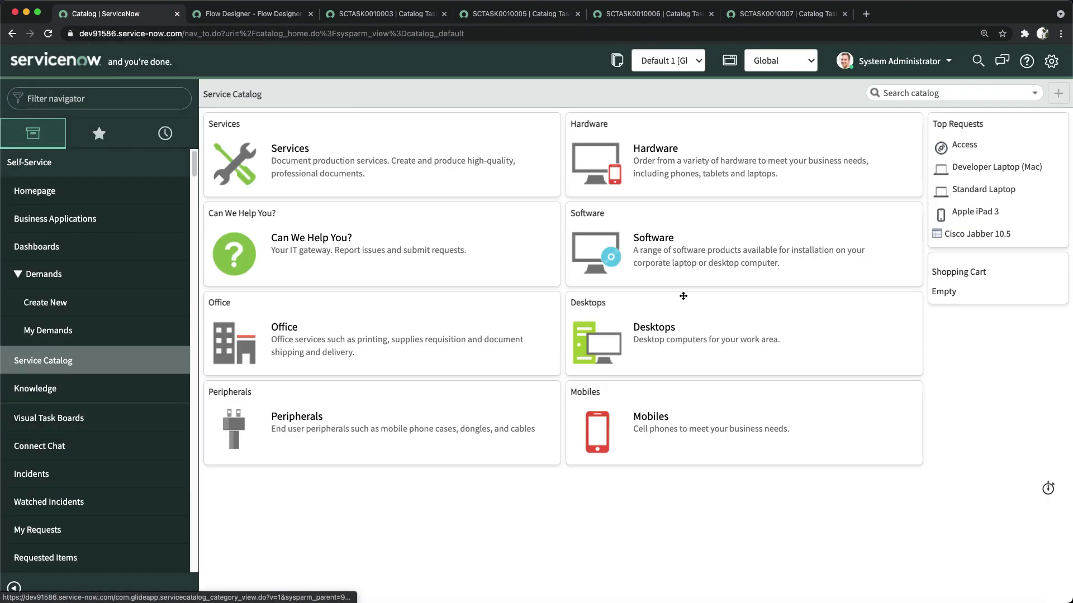
click(658, 240)
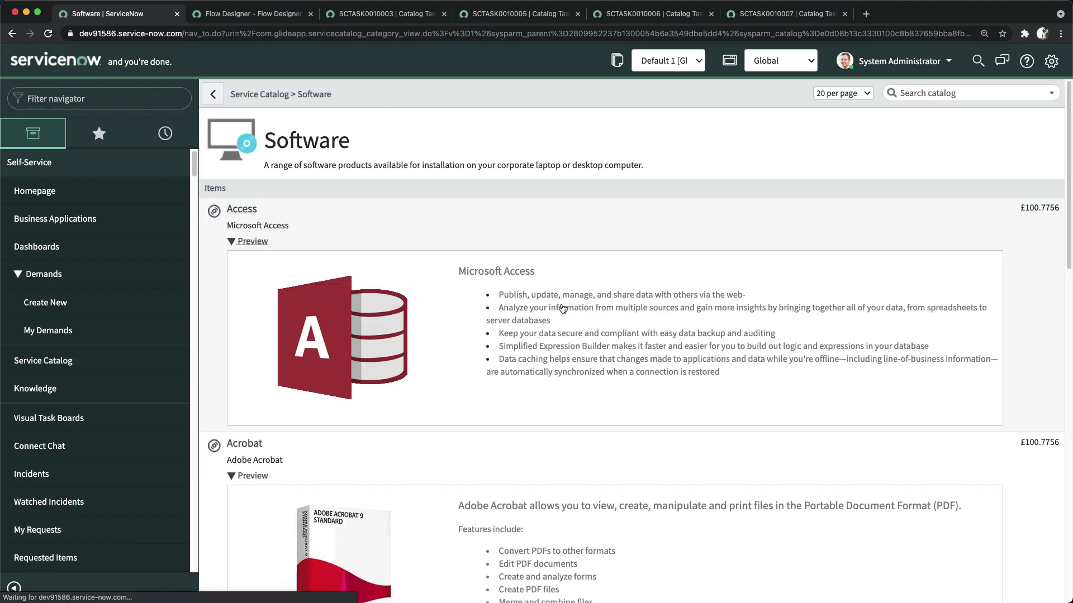
click(562, 308)
click(983, 222)
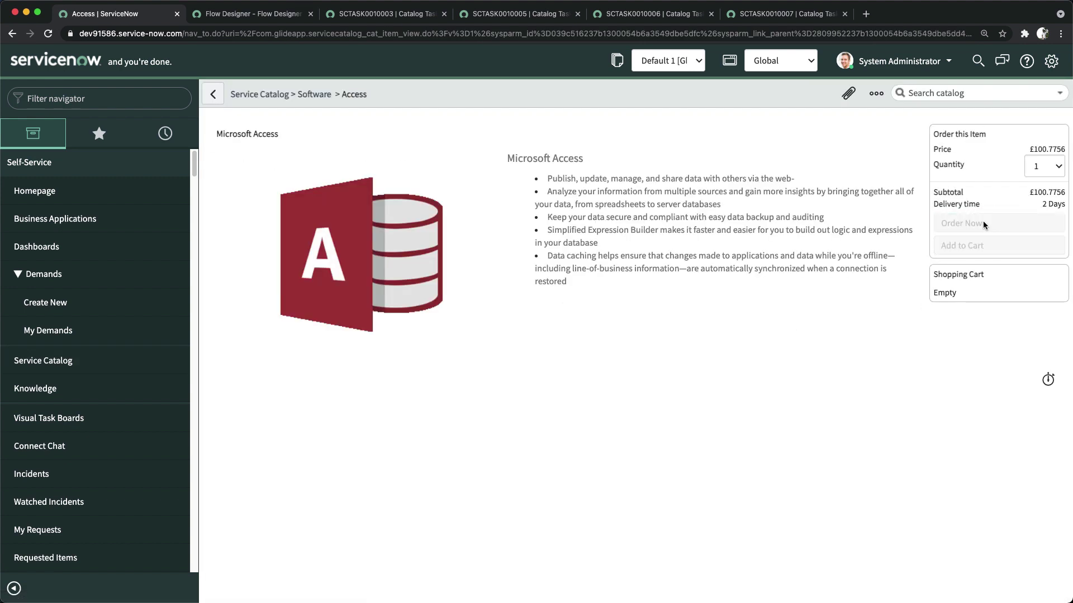
Open the new Microsoft Access requested item RITM0010003 from the order status page
click(517, 12)
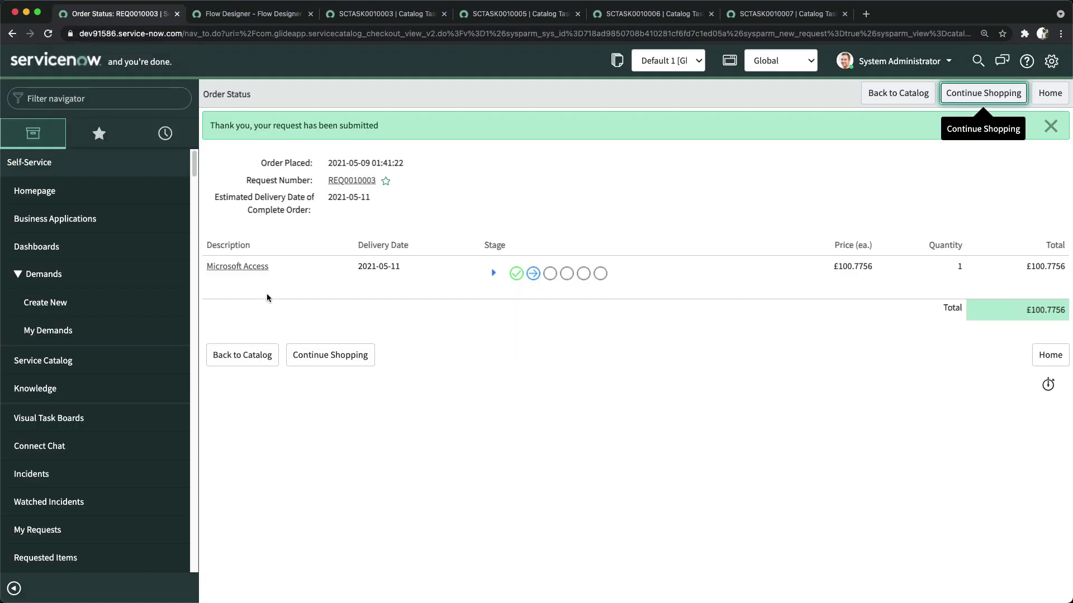
click(242, 267)
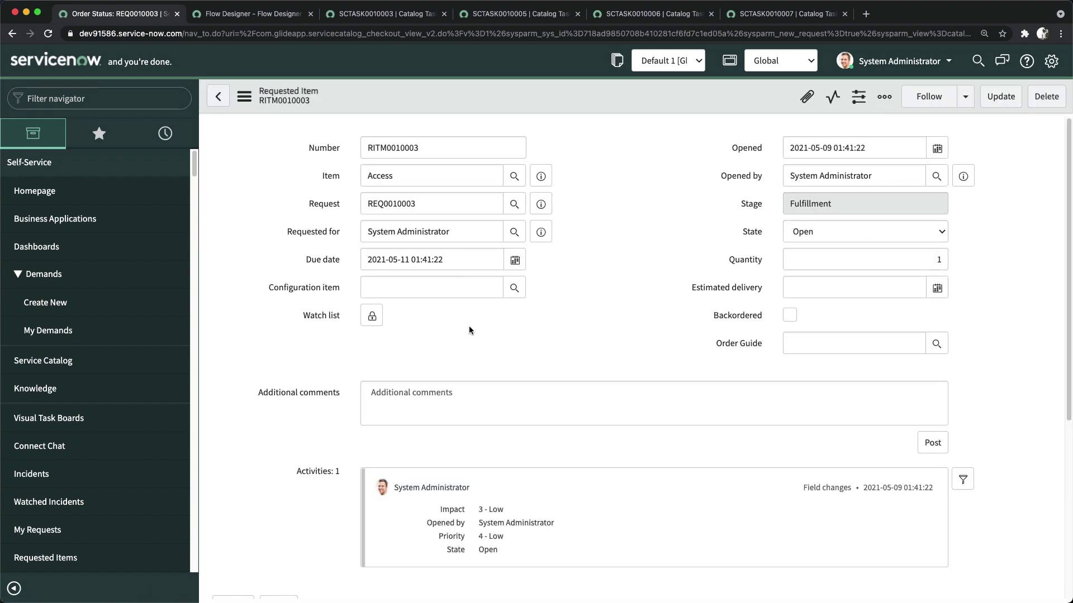
scroll(485, 332, down, 5)
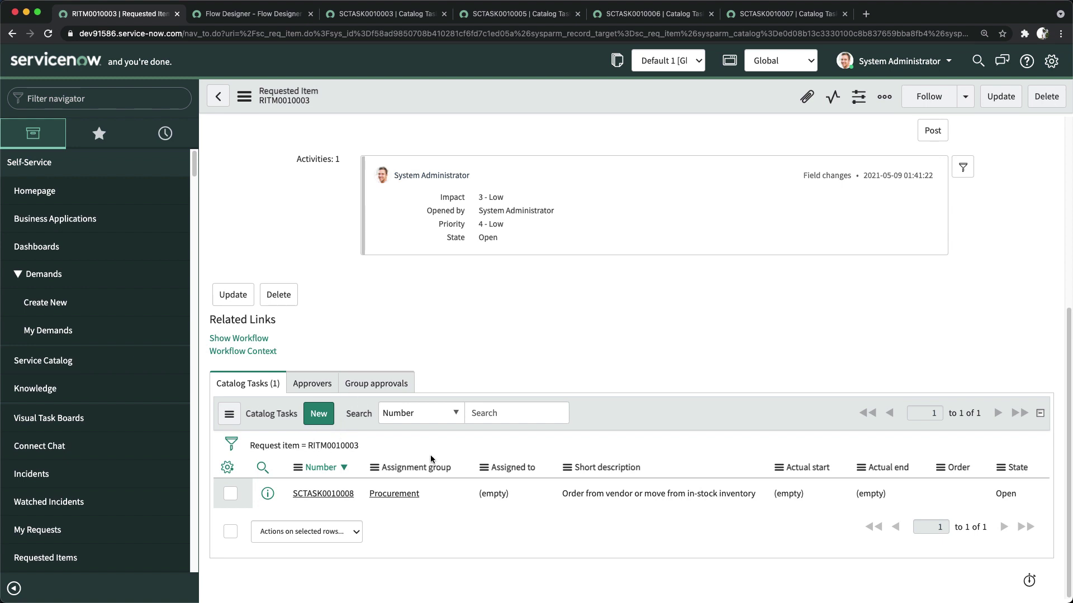
Close the four old catalog task tabs
click(444, 14)
click(444, 14)
click(444, 14)
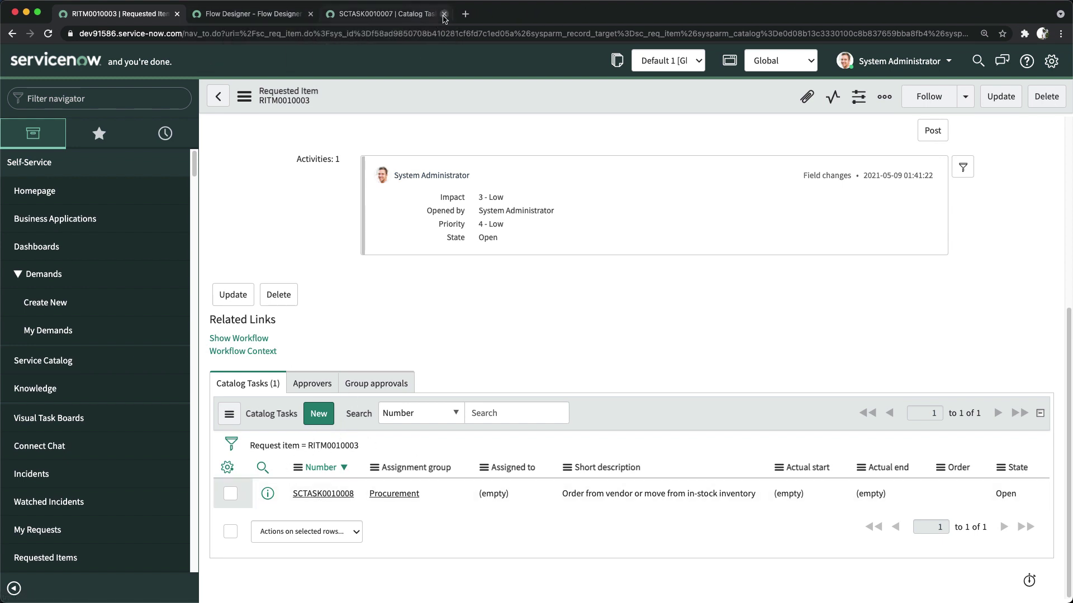
click(444, 14)
Set SCTASK0010008 to Closed Complete, save it, and refresh RITM0010003's Catalog Tasks list
super+click(323, 493)
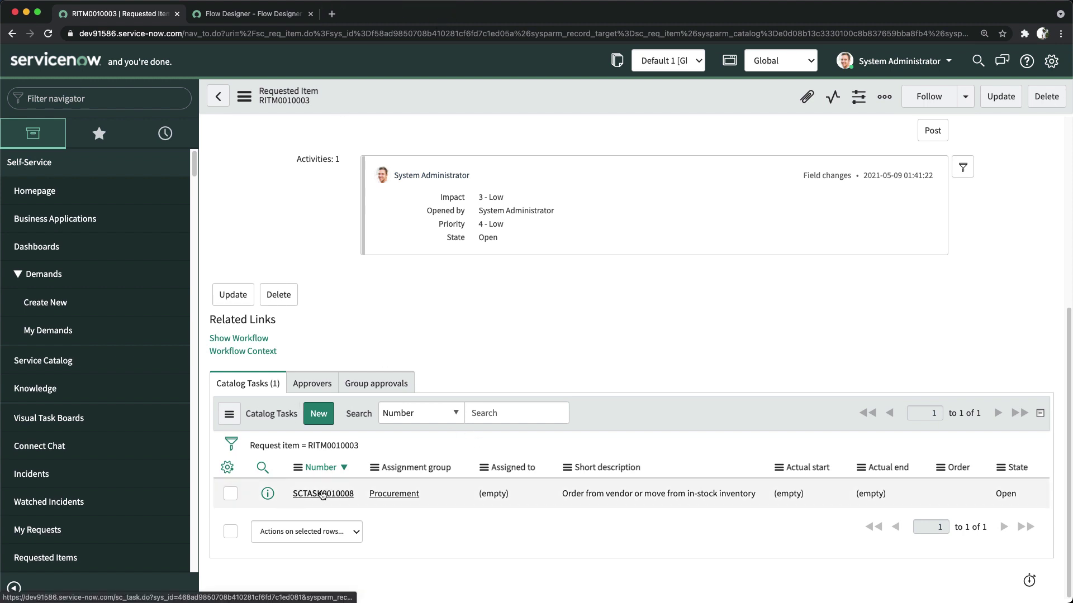
click(380, 14)
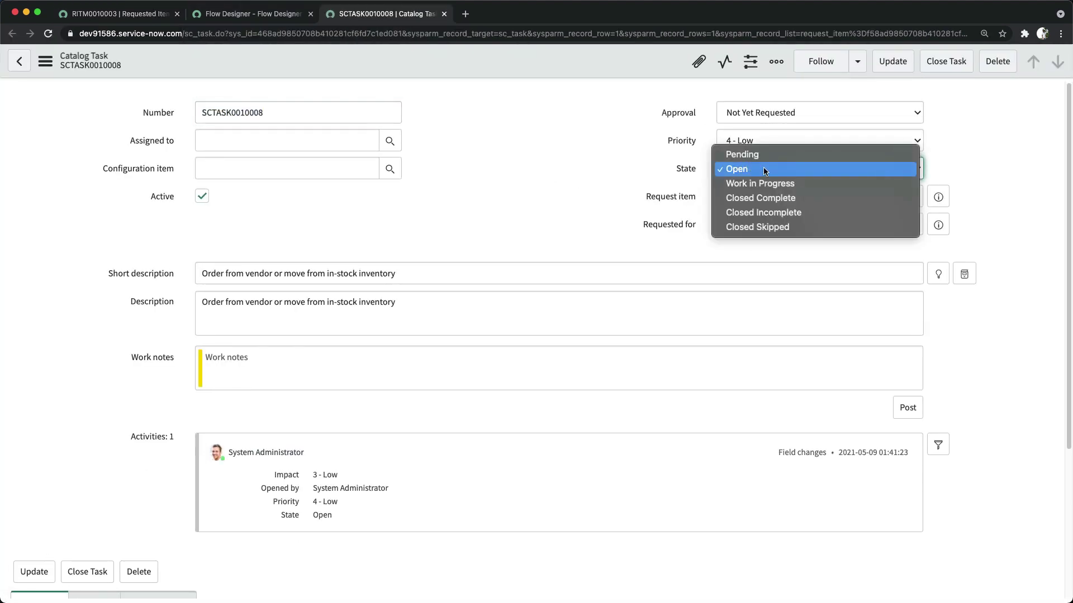
click(760, 198)
right_click(529, 59)
click(548, 67)
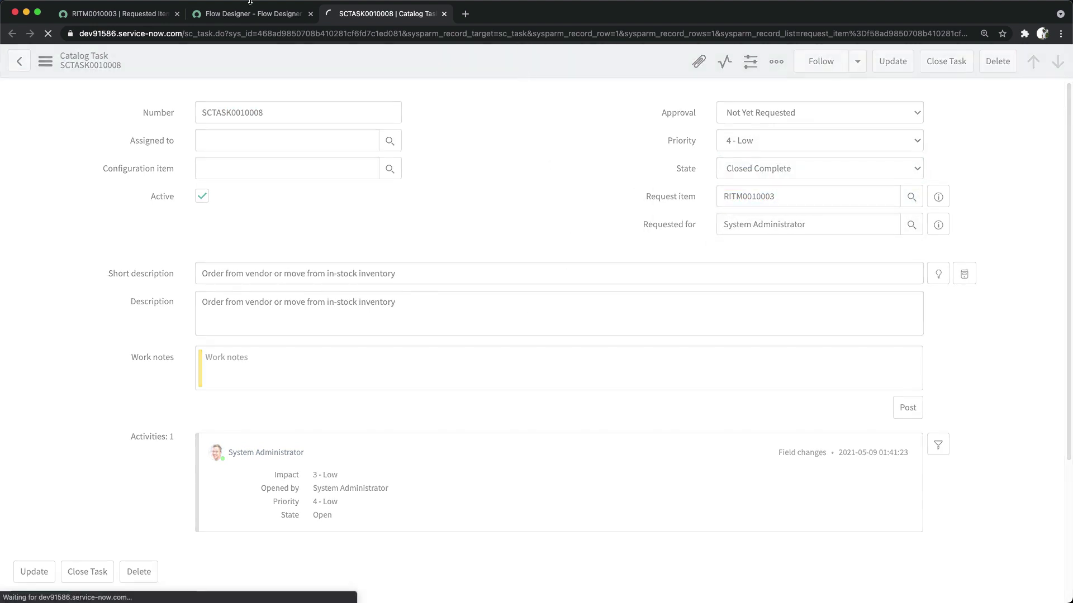
click(115, 13)
click(227, 414)
click(263, 434)
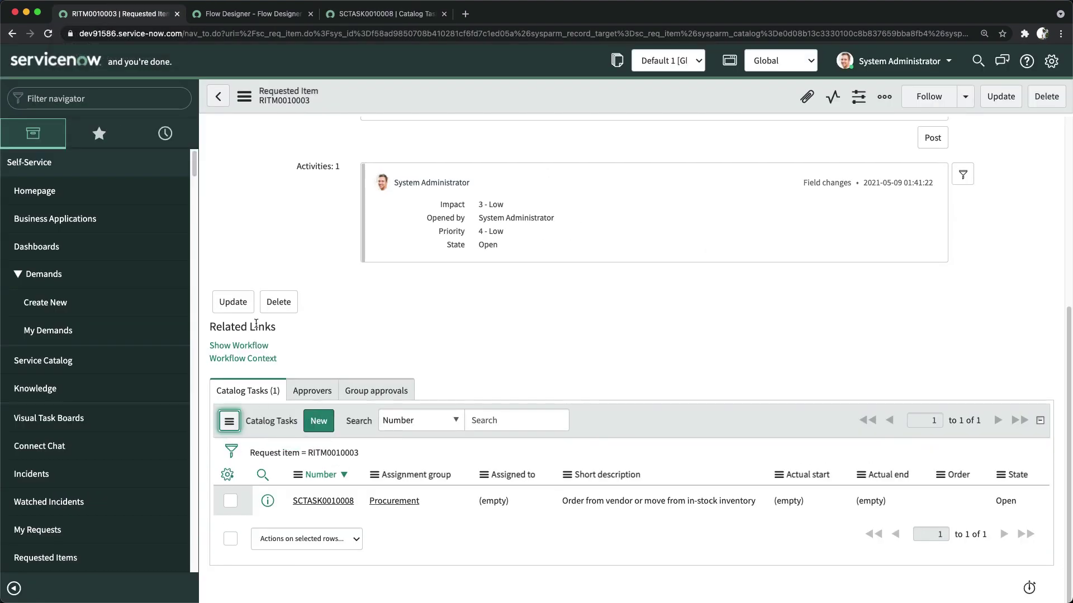
Set the Receive Item task SCTASK0010009 to Closed Complete and save it
super+click(323, 501)
click(520, 13)
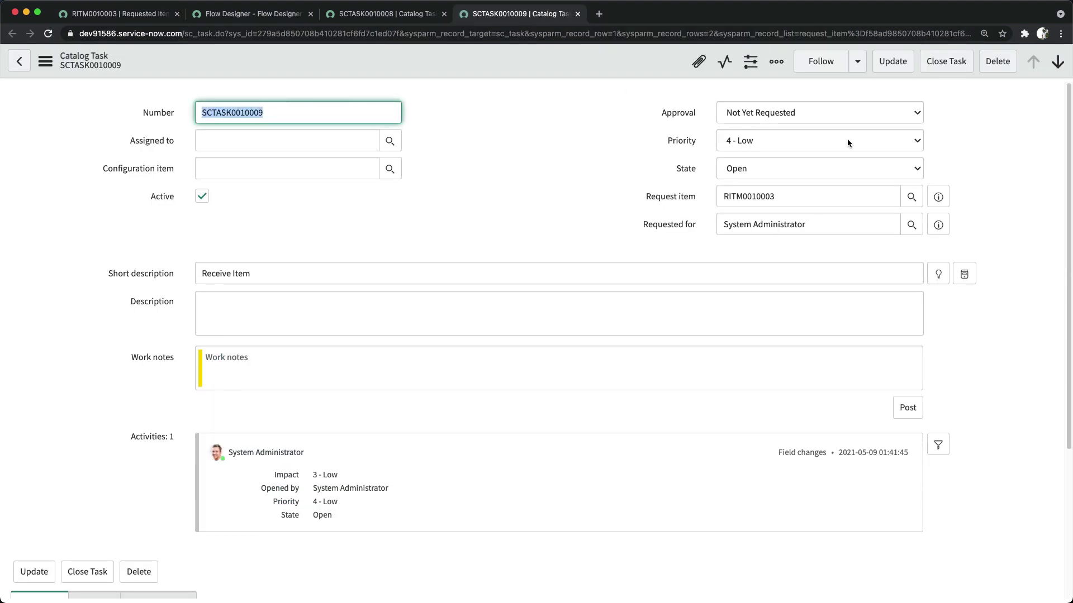
click(761, 168)
click(752, 198)
right_click(528, 63)
click(538, 66)
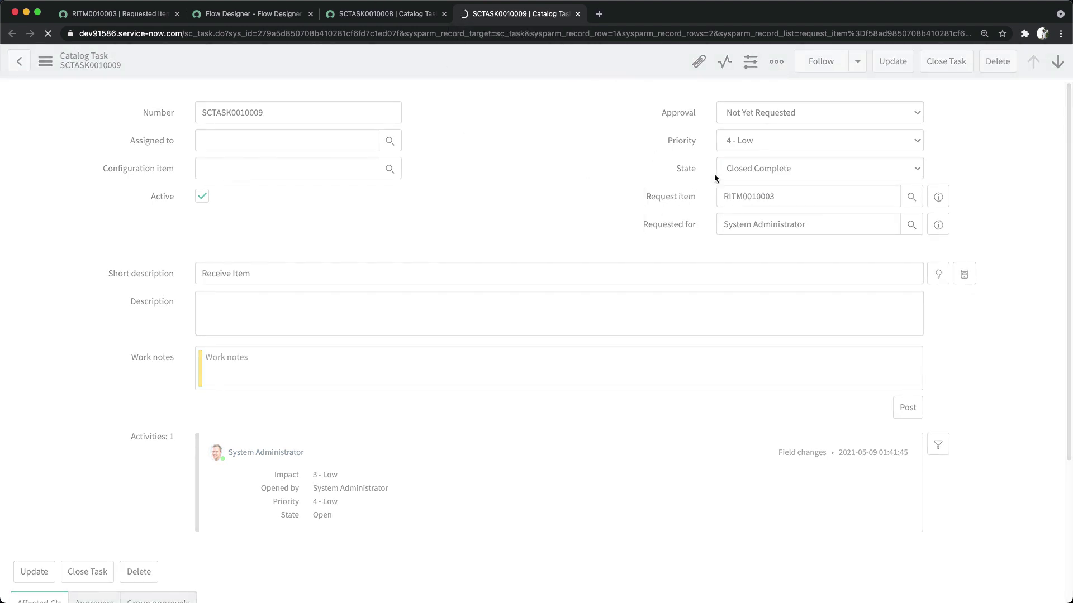
click(135, 17)
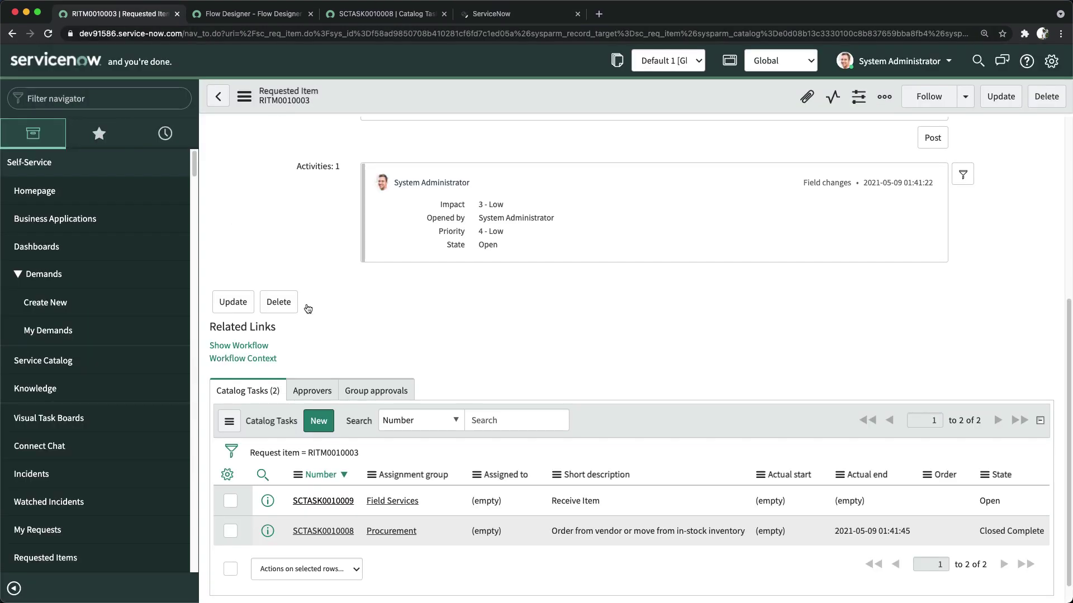
Reload RITM0010003 and refresh its Catalog Tasks list to show the next task
key(super+r)
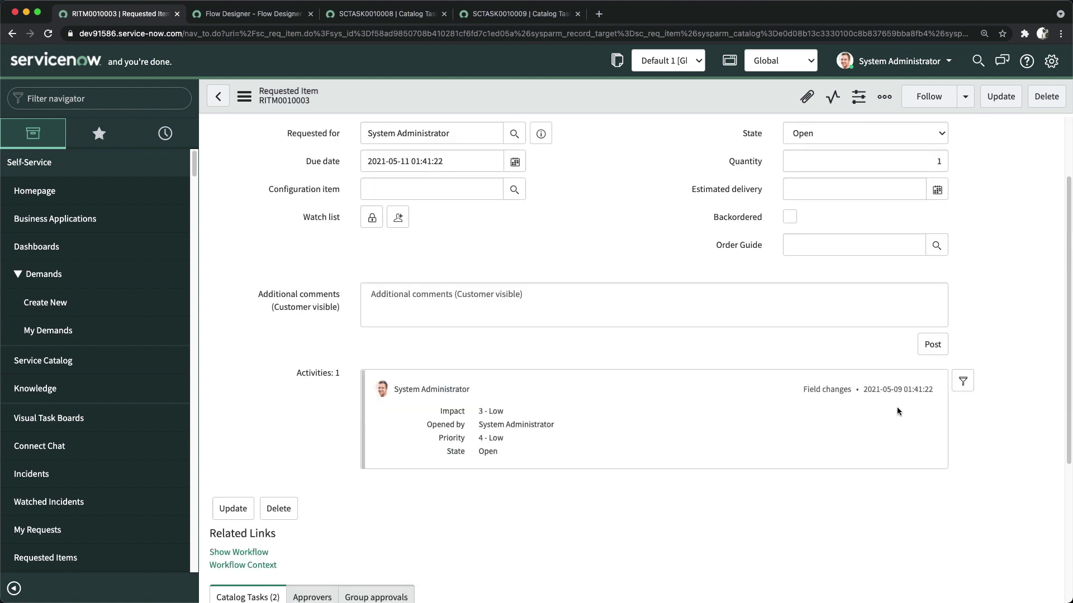
click(961, 392)
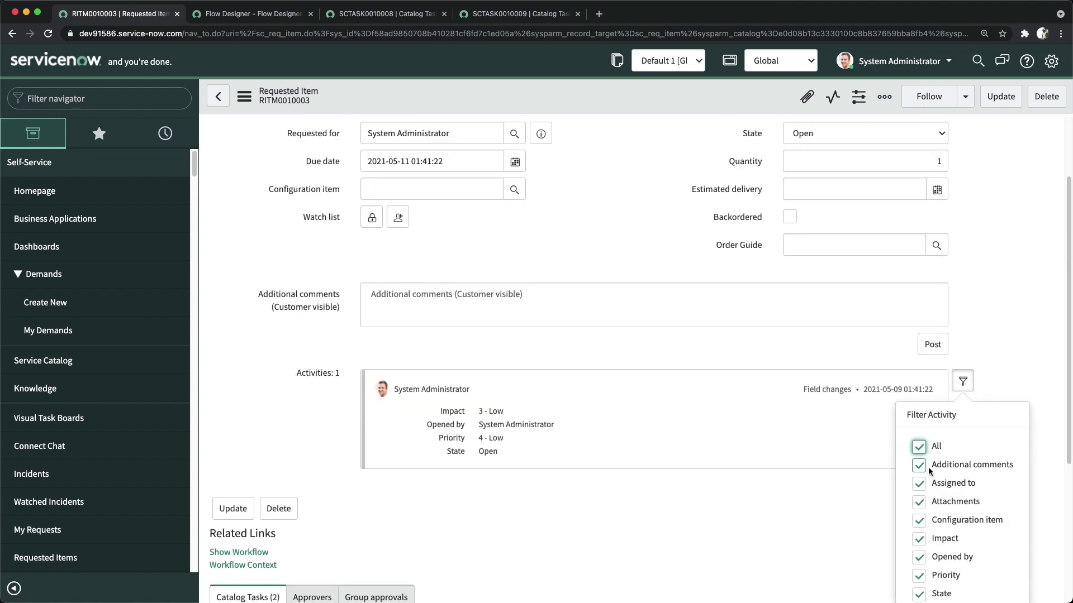
scroll(927, 468, down, 2)
click(515, 486)
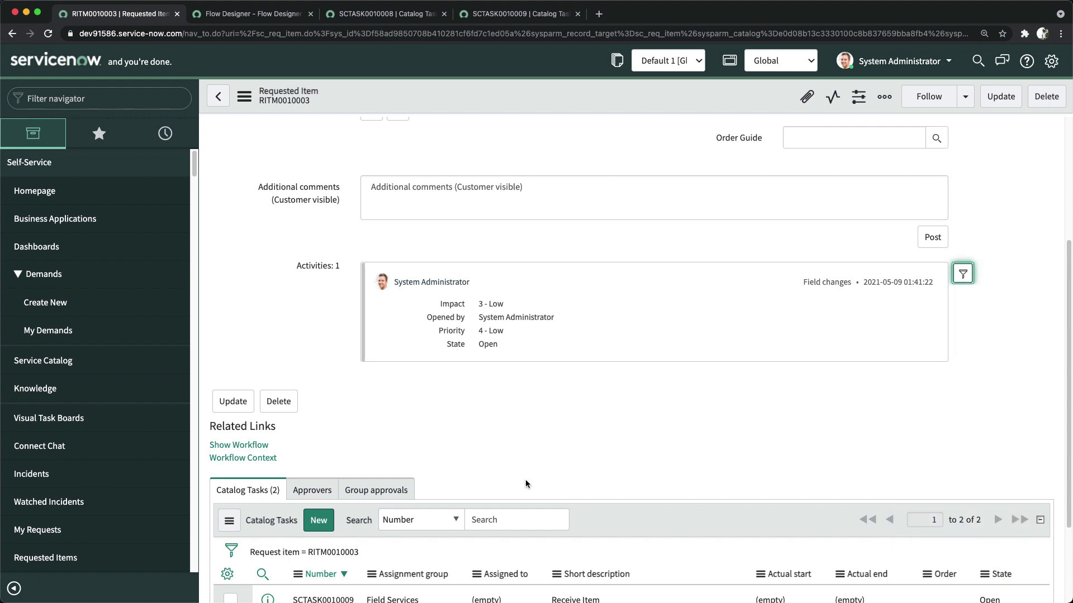
scroll(514, 486, down, 2)
click(229, 425)
click(264, 324)
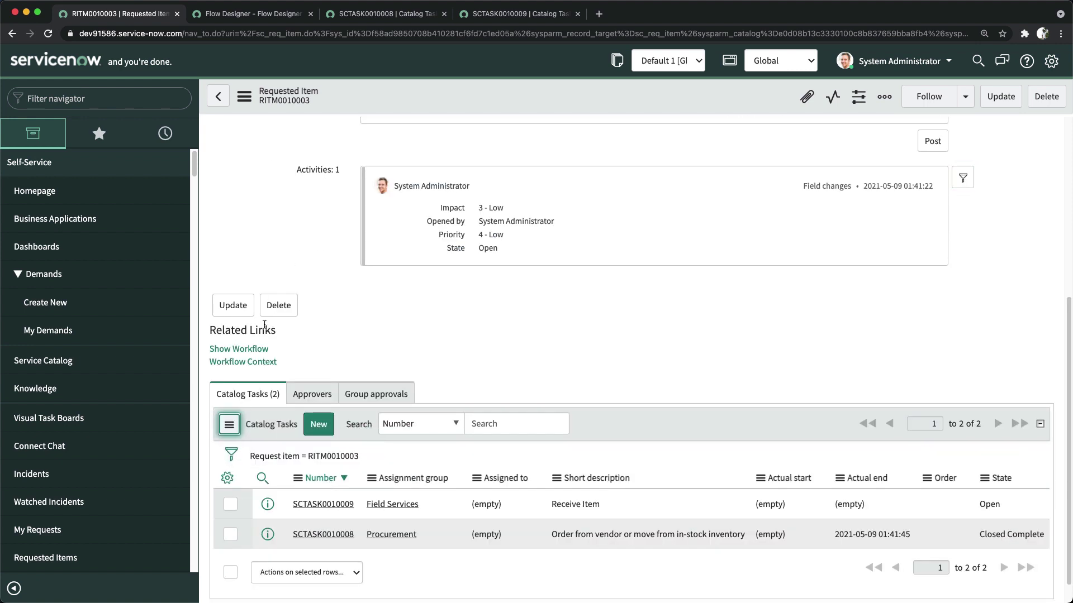
scroll(229, 424, down, 2)
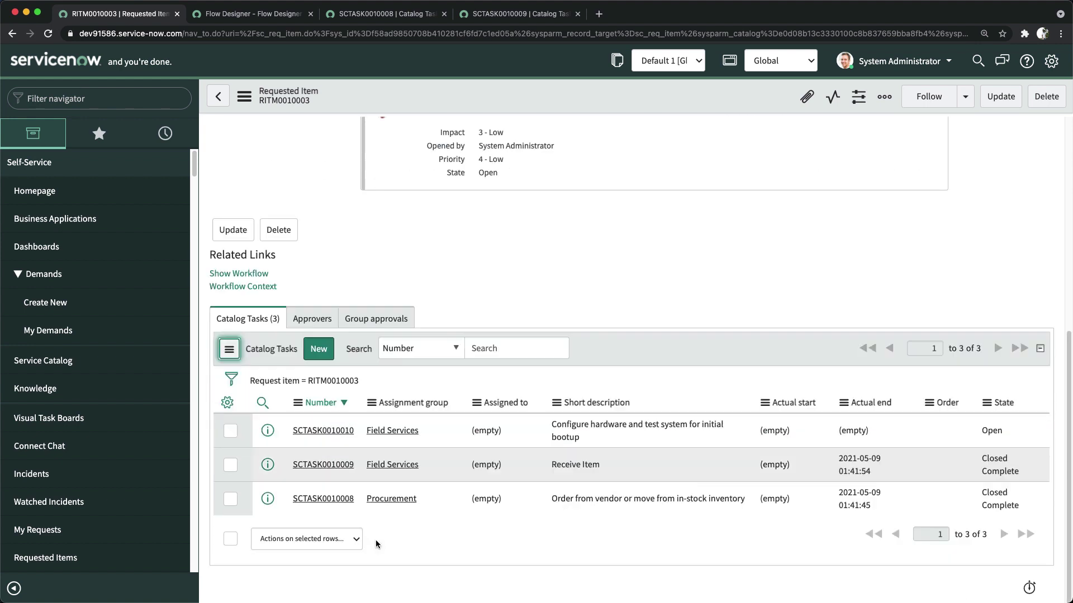
Set configuration task SCTASK0010010 to Closed Complete, save, and refresh the RITM's task list
super+click(326, 437)
click(651, 13)
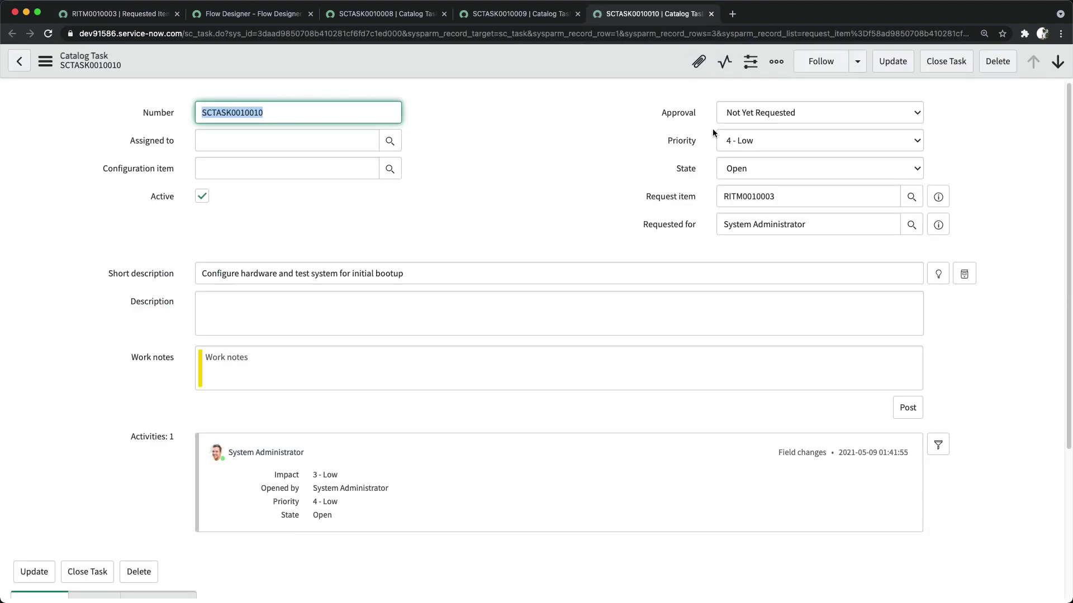
click(749, 167)
click(532, 147)
right_click(479, 58)
click(502, 67)
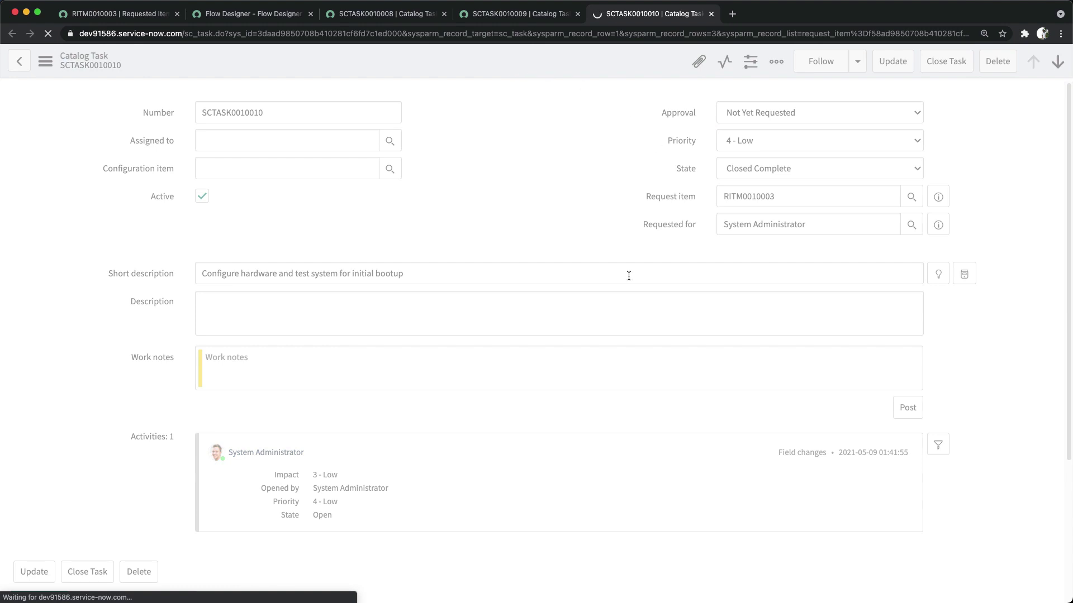
key(super+1)
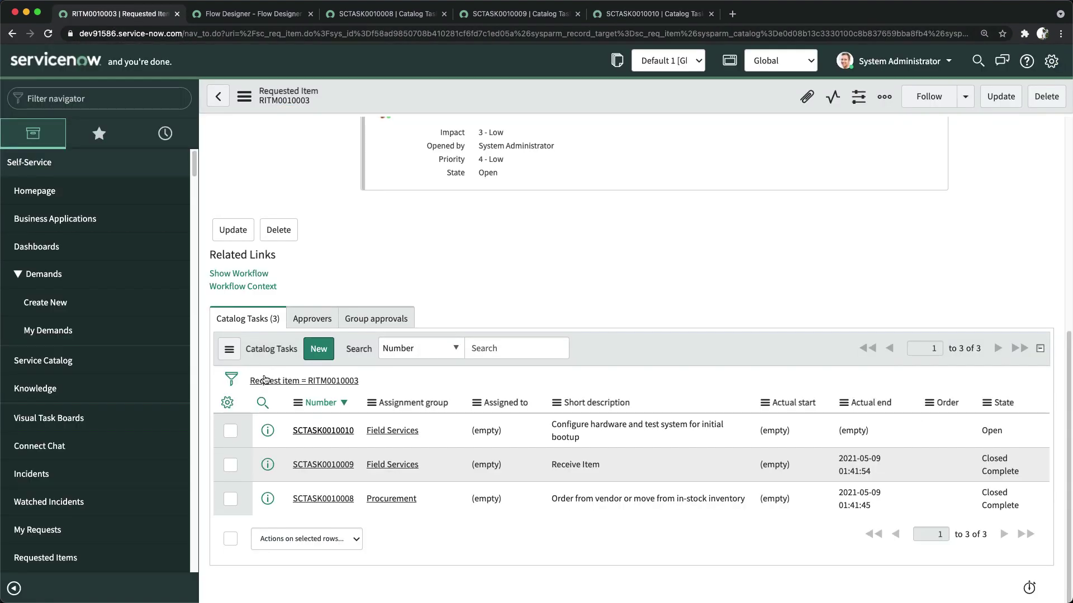
click(229, 348)
click(246, 371)
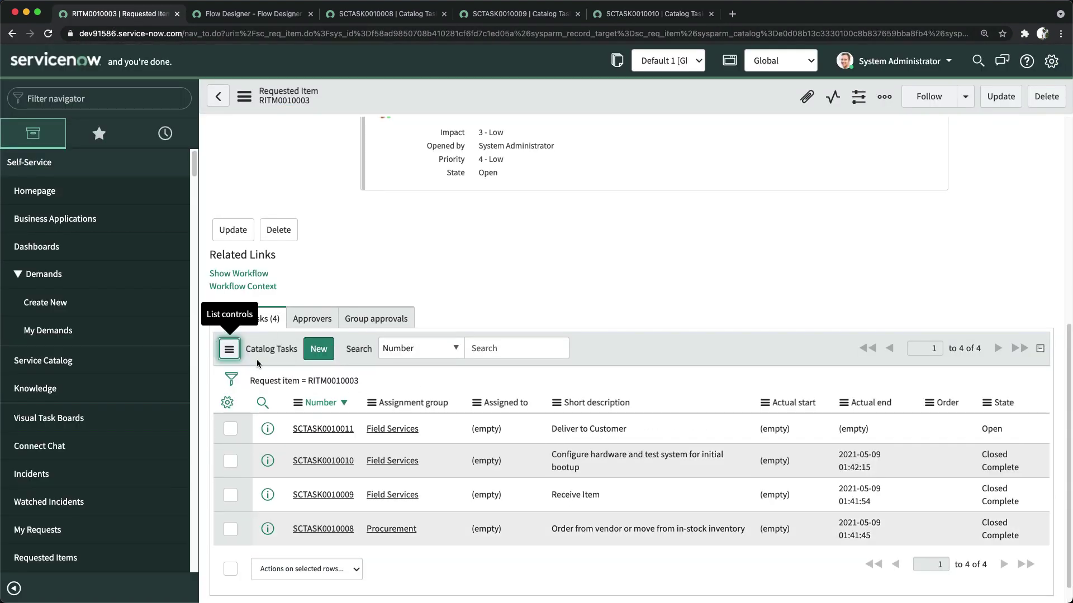
Set the Deliver to Customer task SCTASK0010011 to Closed Complete and save it
super+click(323, 428)
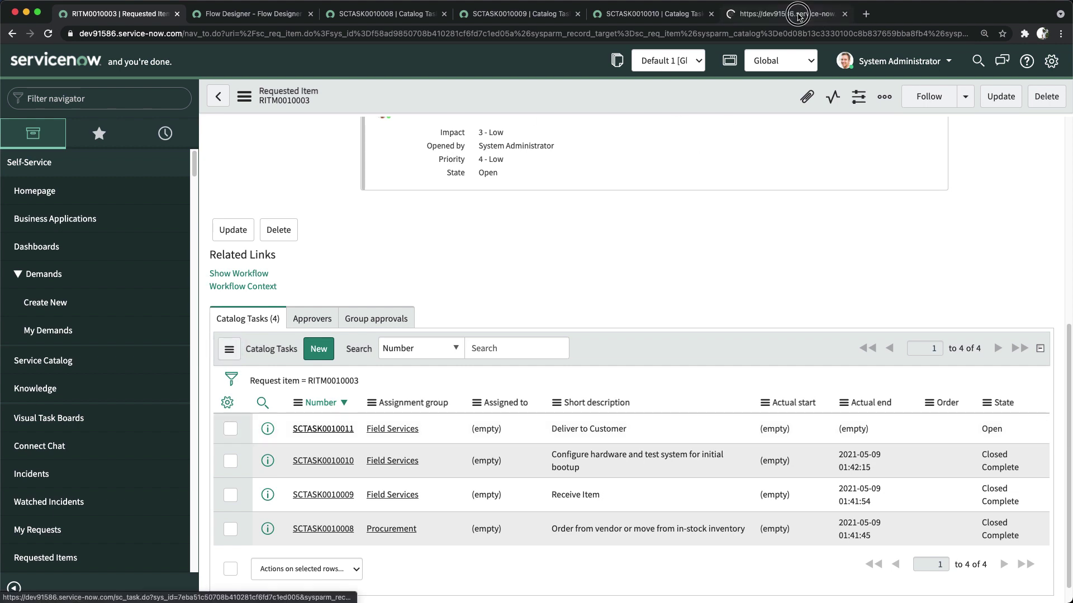
click(799, 17)
click(761, 173)
click(775, 196)
right_click(474, 60)
click(494, 68)
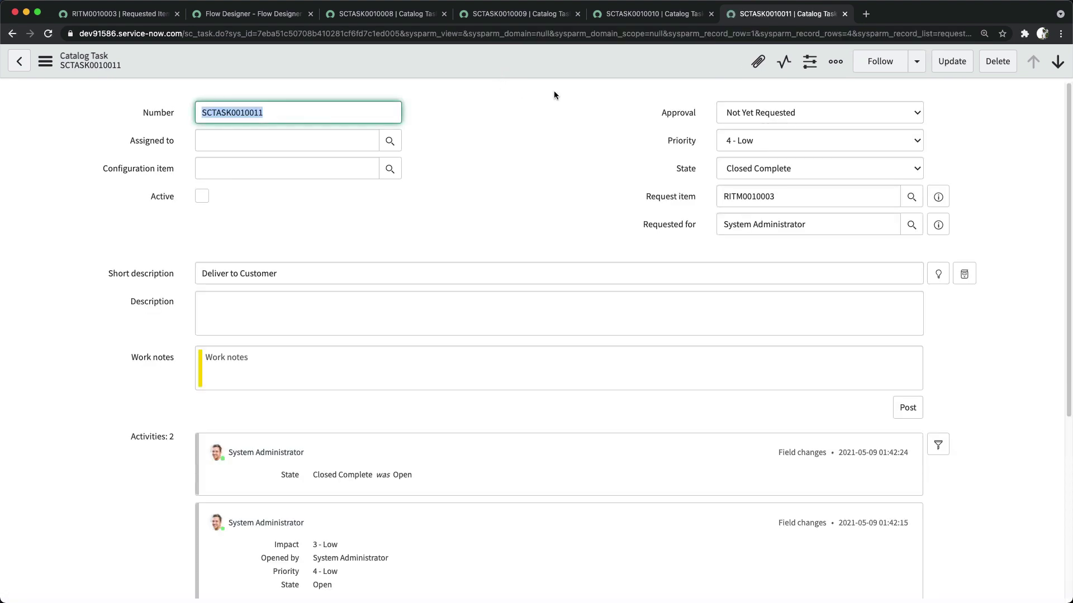
Close the task tab and refresh RITM0010003's Catalog Tasks to confirm everything is Closed Complete
click(844, 14)
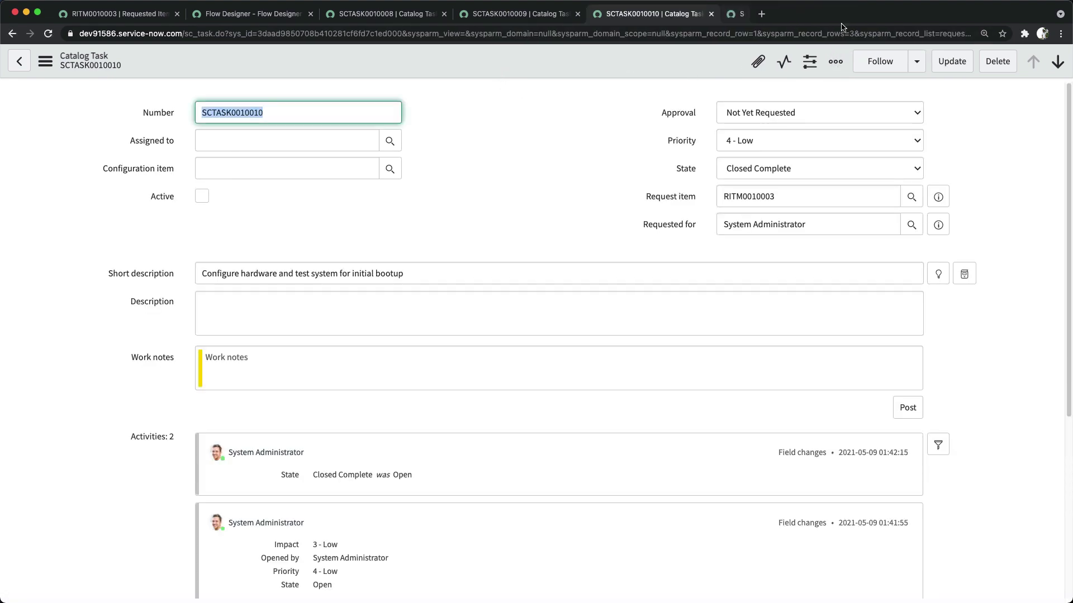
click(84, 16)
click(229, 371)
click(251, 393)
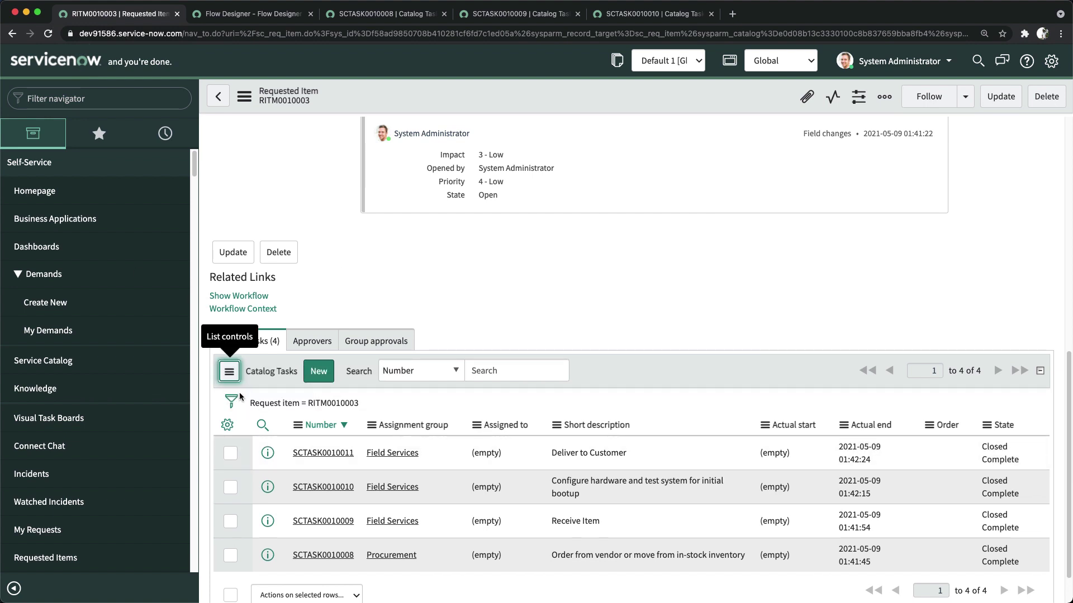
click(229, 371)
click(259, 395)
scroll(473, 350, down, 1)
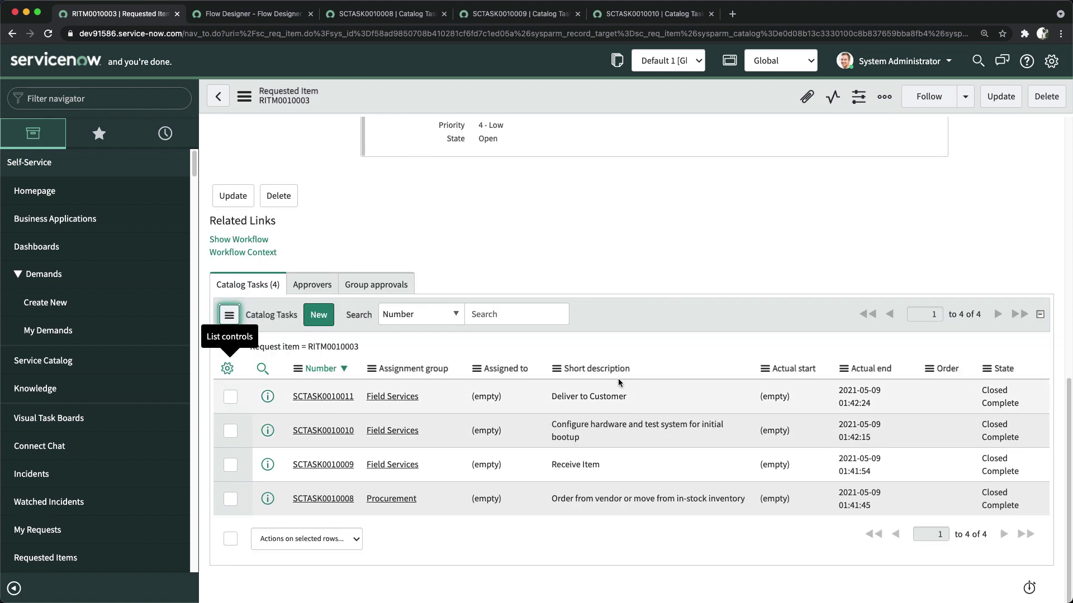
scroll(619, 382, up, 10)
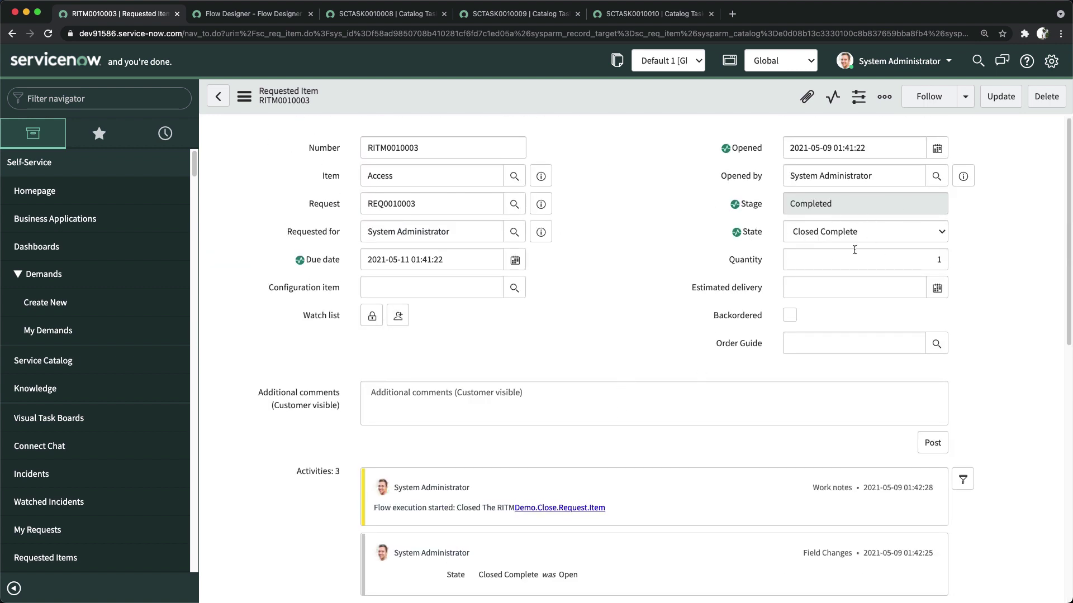
scroll(607, 351, down, 4)
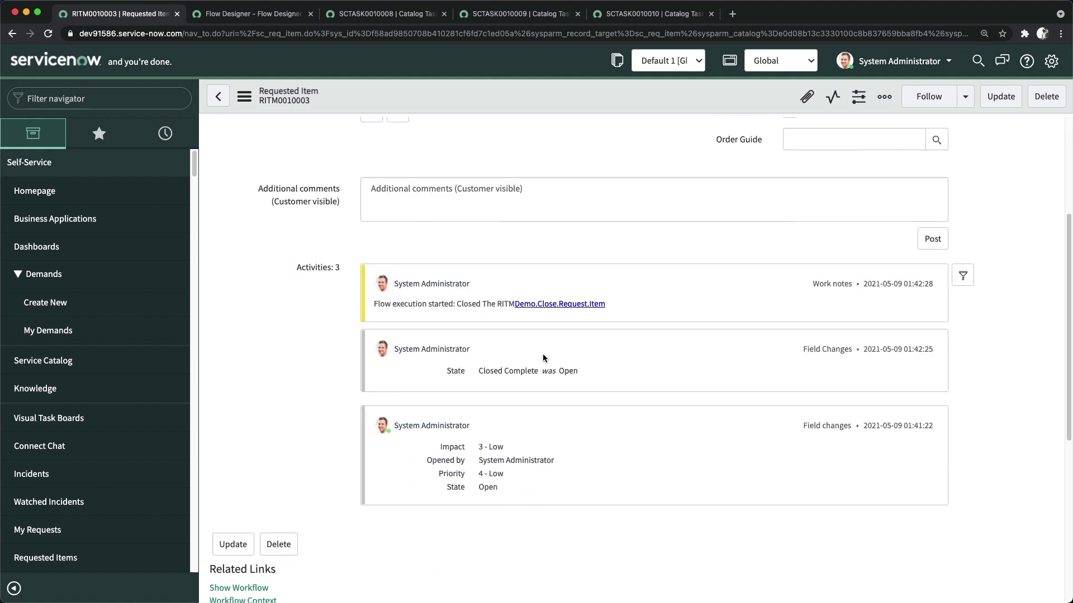
drag(374, 301, 242, 346)
click(254, 342)
scroll(583, 331, up, 4)
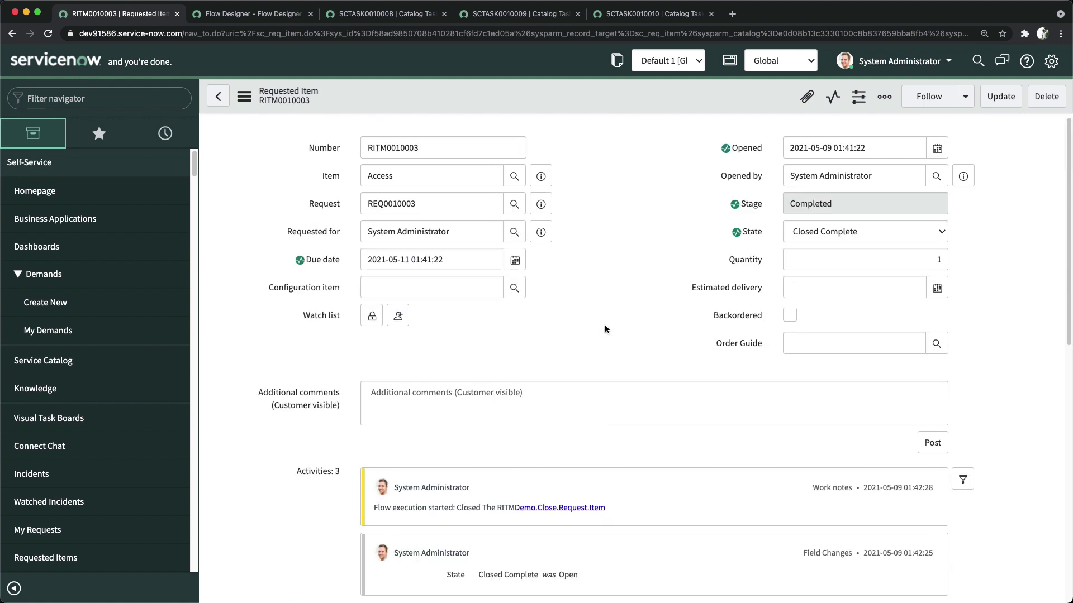